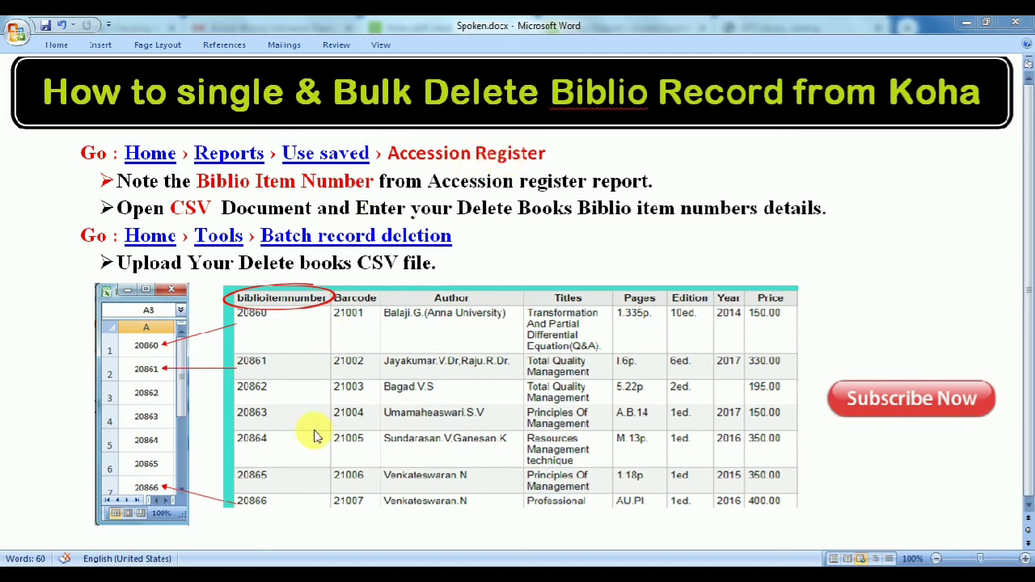
# Write 'First we will see the single deletion method.' in Notepad, then minimize it to show Koha.
pyautogui.moveTo(177, 564)
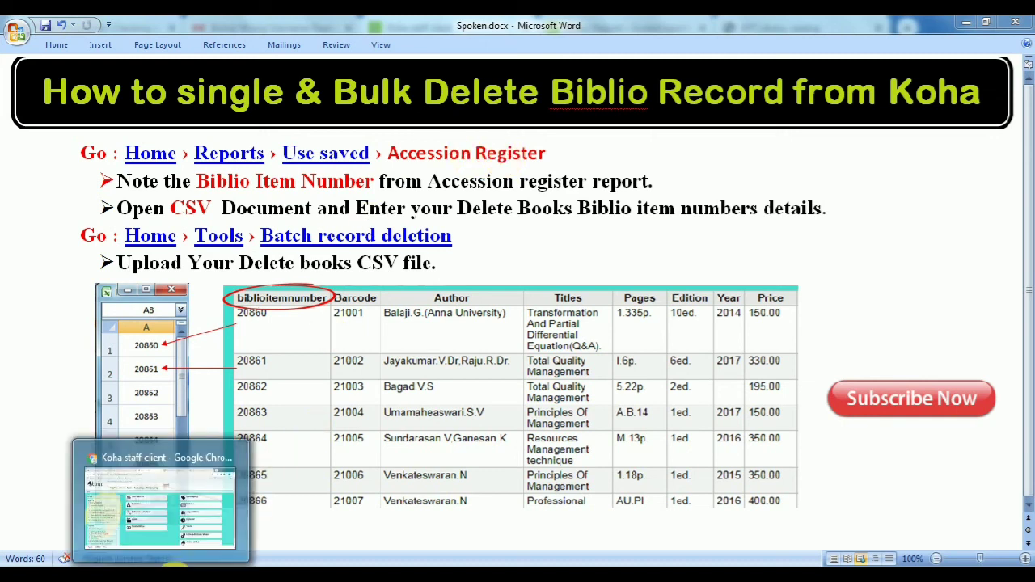
pyautogui.click(157, 444)
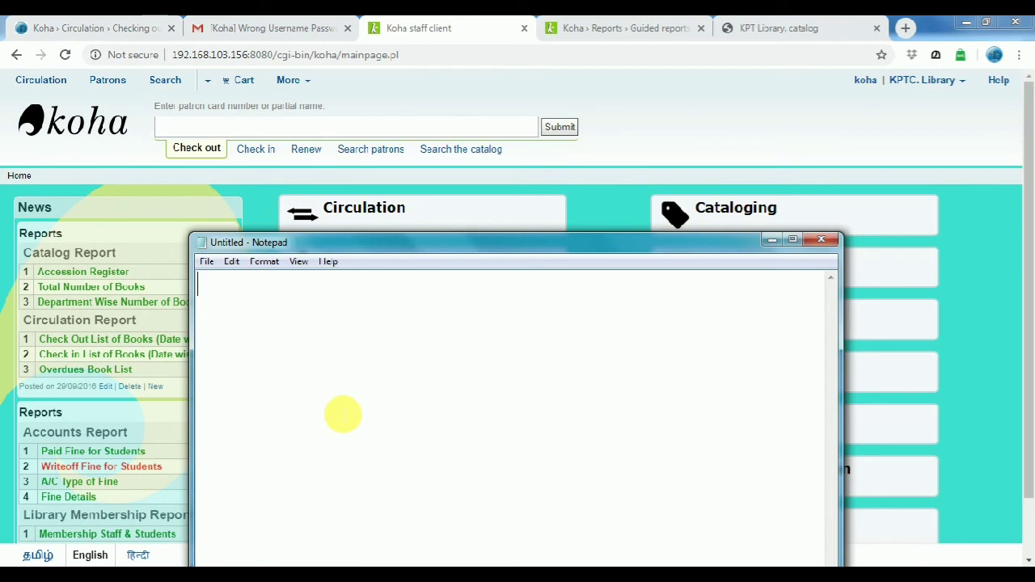
pyautogui.write('First w')
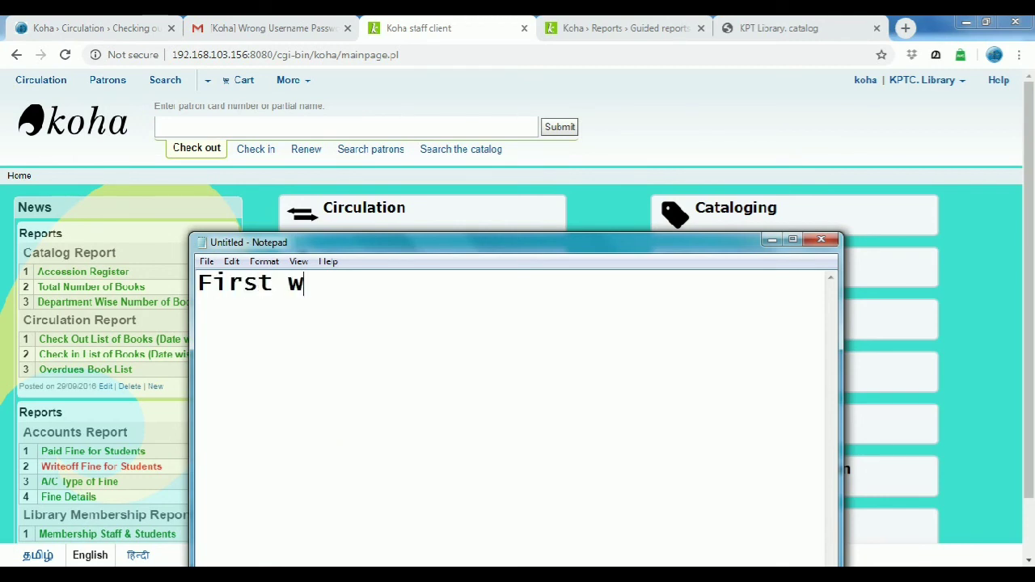
pyautogui.write('e will see the single delet')
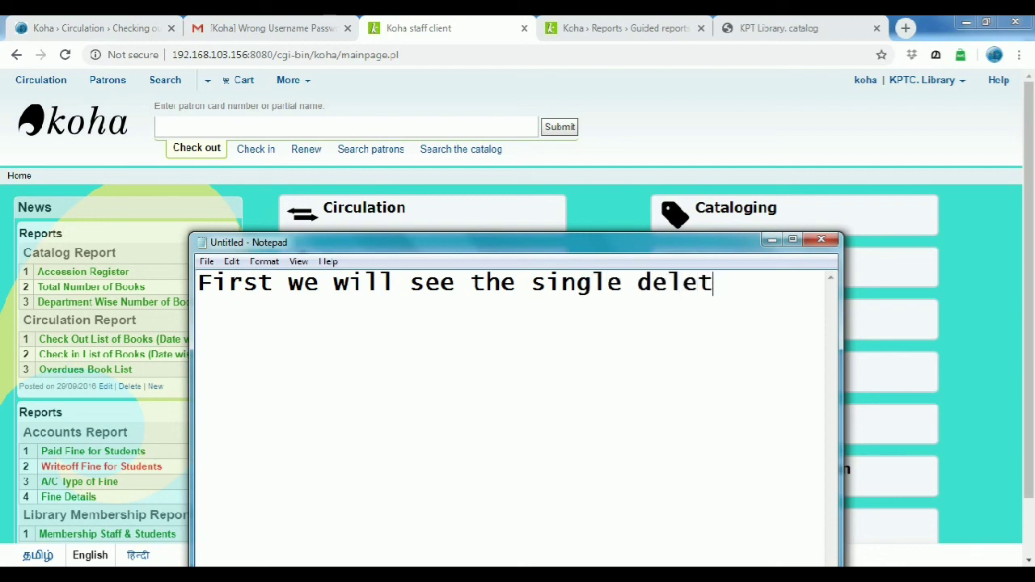
pyautogui.write('hod.')
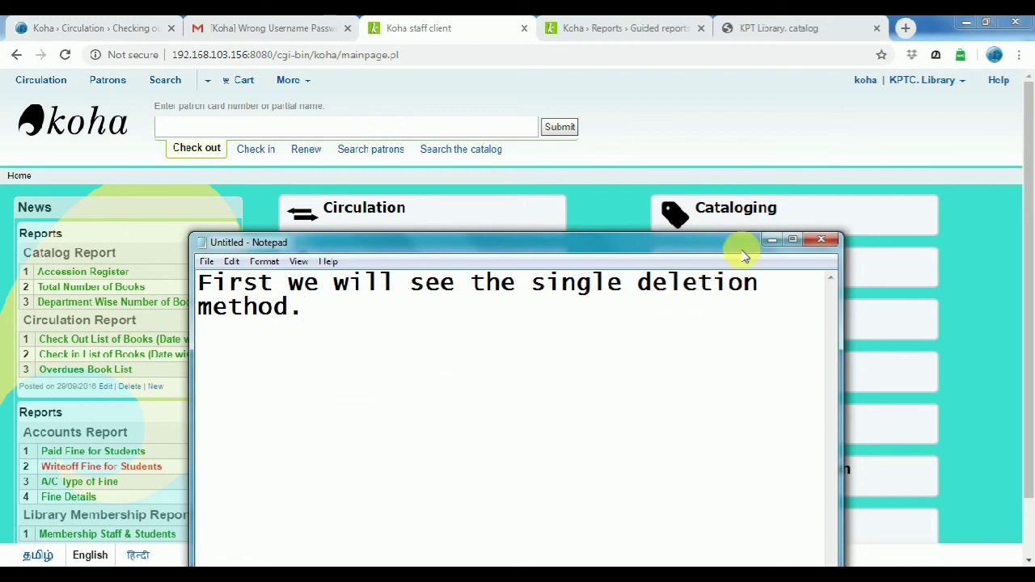
pyautogui.click(770, 243)
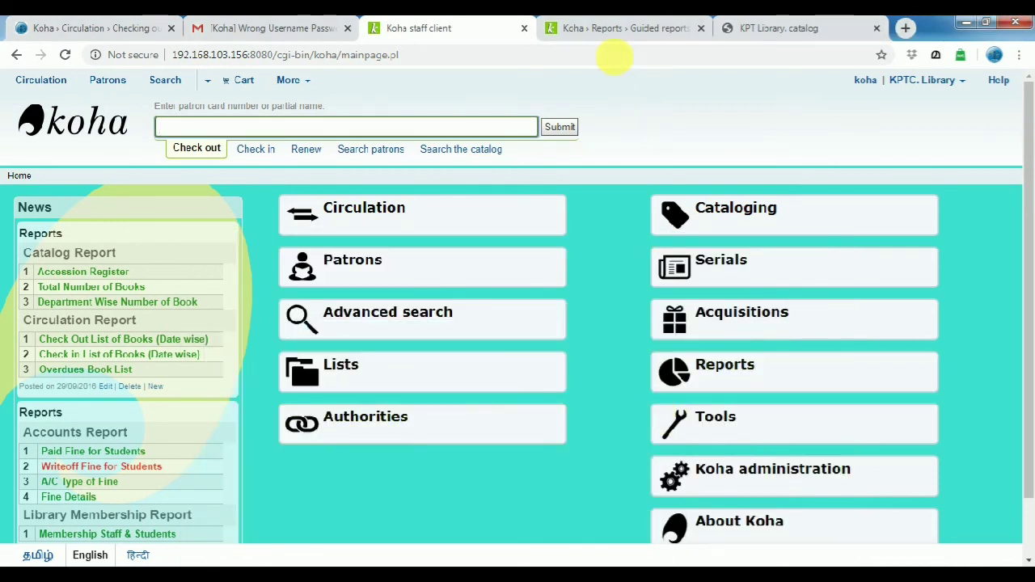
# Switch to the Accession Register report and point out its title.
pyautogui.click(608, 28)
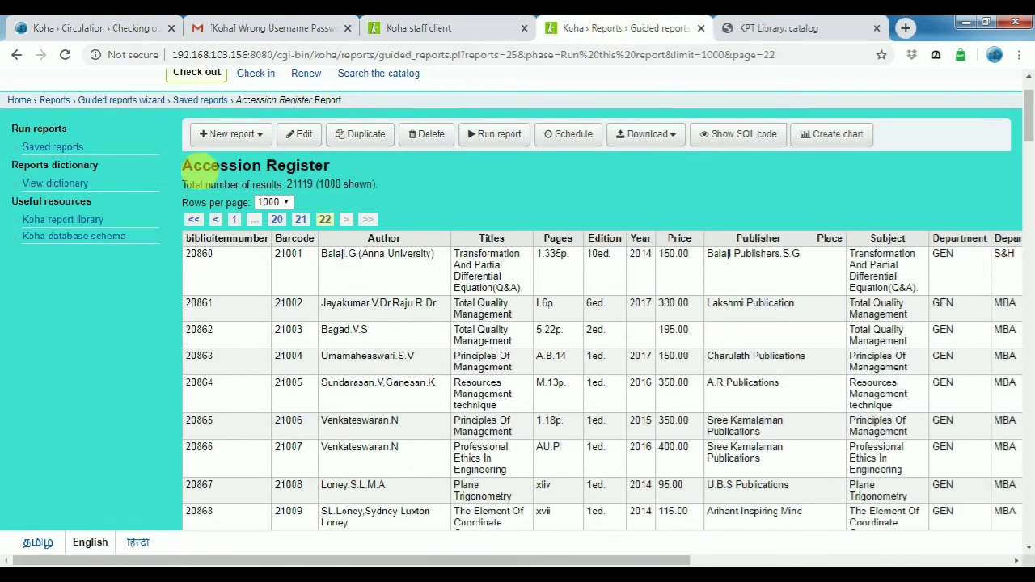
pyautogui.moveTo(180, 165); pyautogui.dragTo(338, 176)
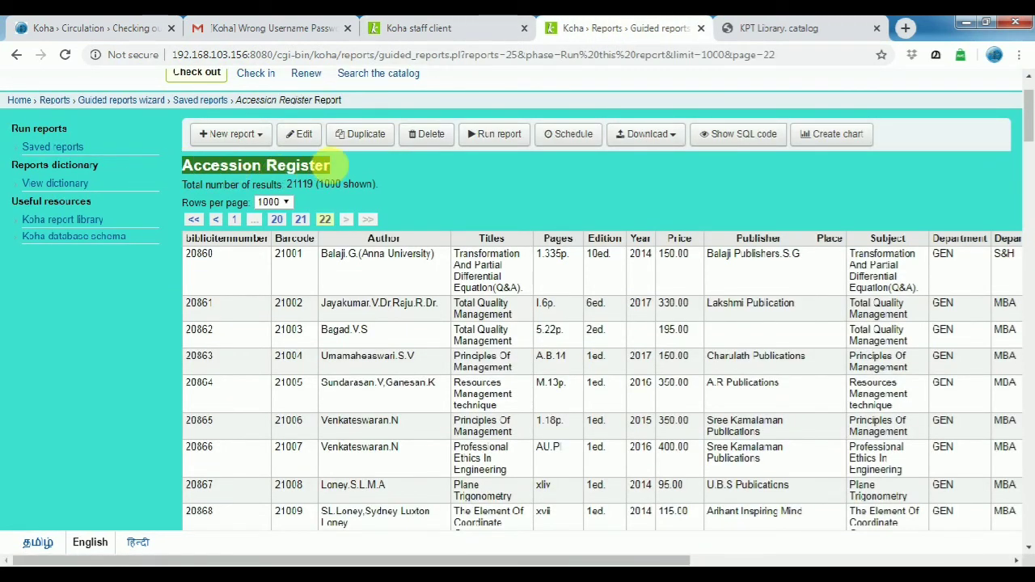
pyautogui.click(370, 173)
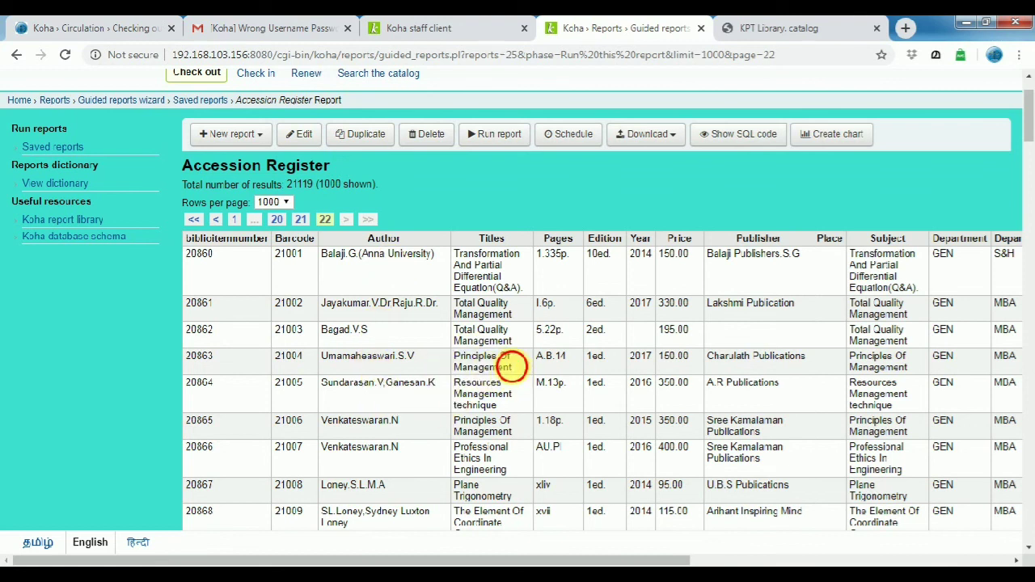
# Select the Principles Of Management record's barcode 21004, author and title, then start a new note line.
pyautogui.moveTo(513, 371); pyautogui.dragTo(272, 365)
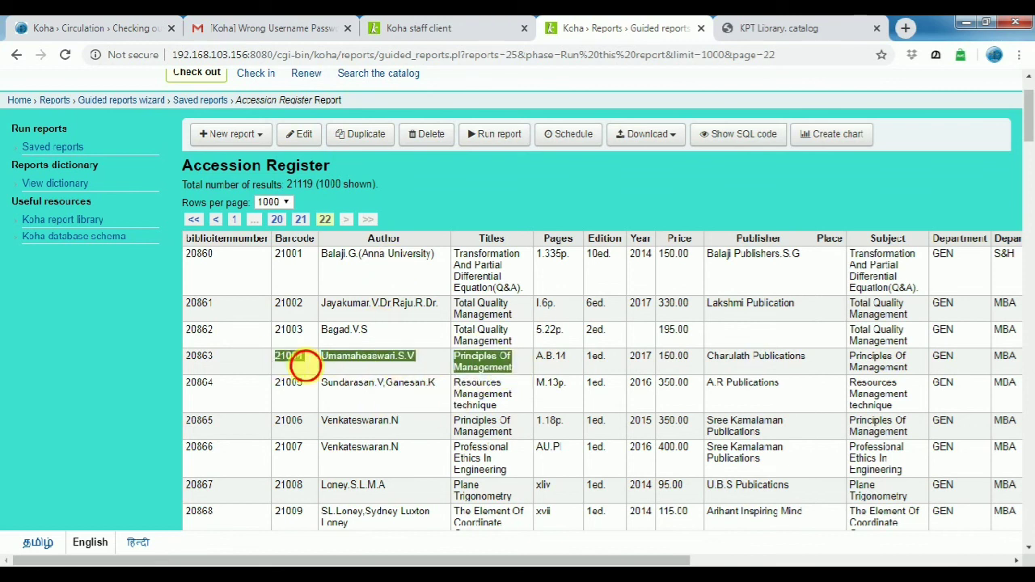
pyautogui.doubleClick(288, 356)
pyautogui.hotkey('ctrl', 'c')
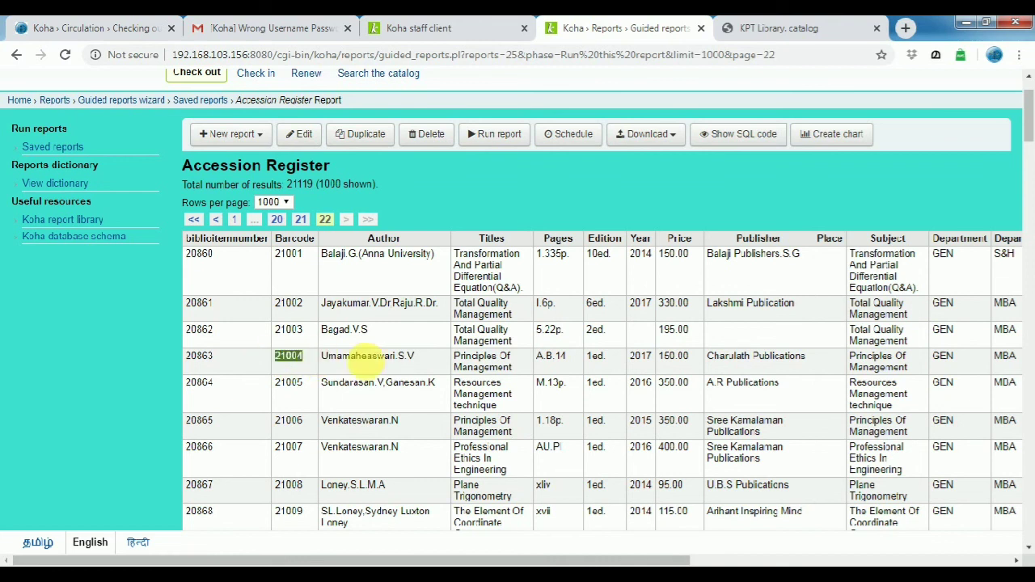
pyautogui.moveTo(370, 358); pyautogui.dragTo(508, 368)
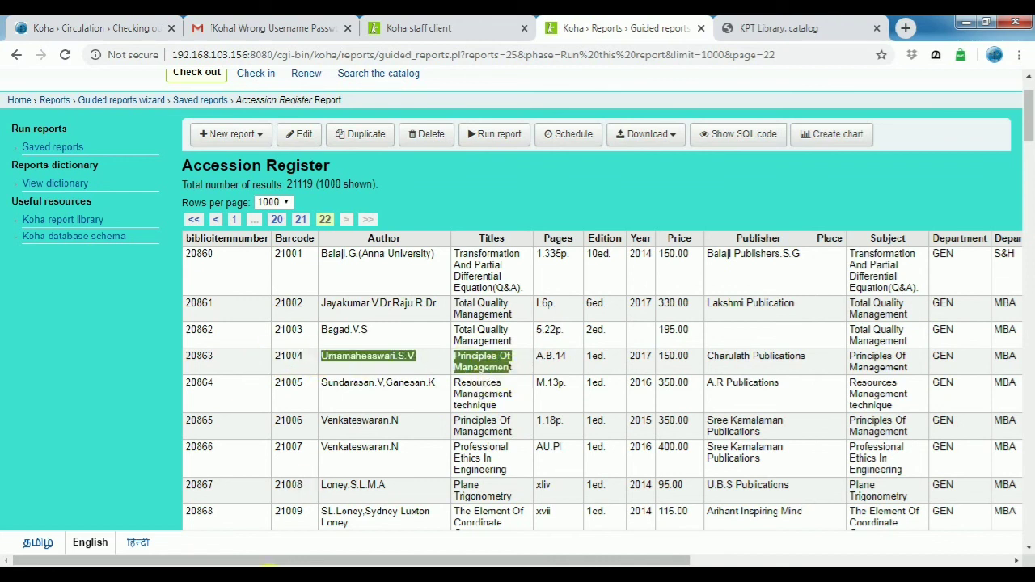
pyautogui.click(281, 564)
pyautogui.press('Return')
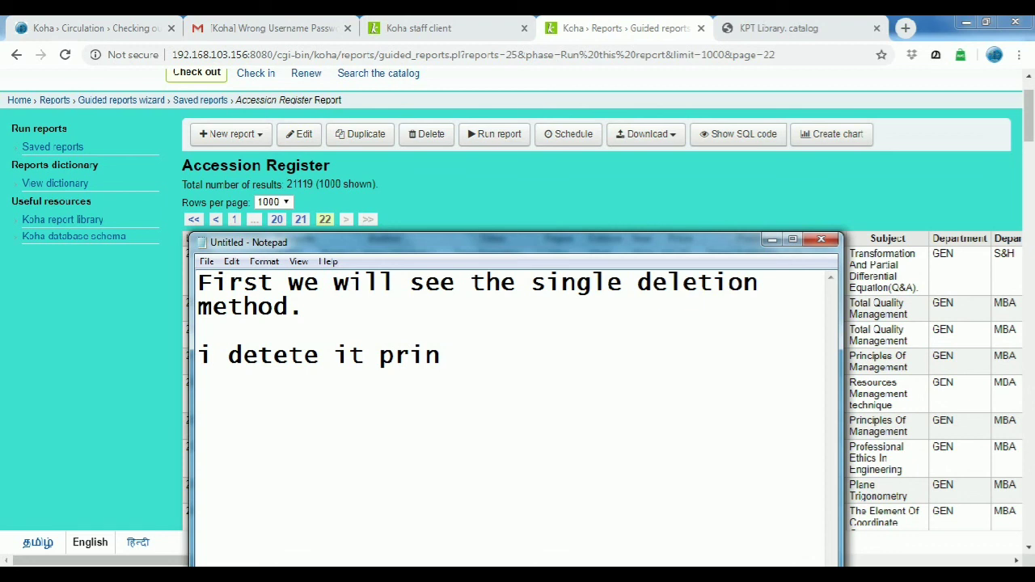
# Add 'principle of management book, barcode 21004' to the note, pasting the barcode from the report.
pyautogui.write('ple')
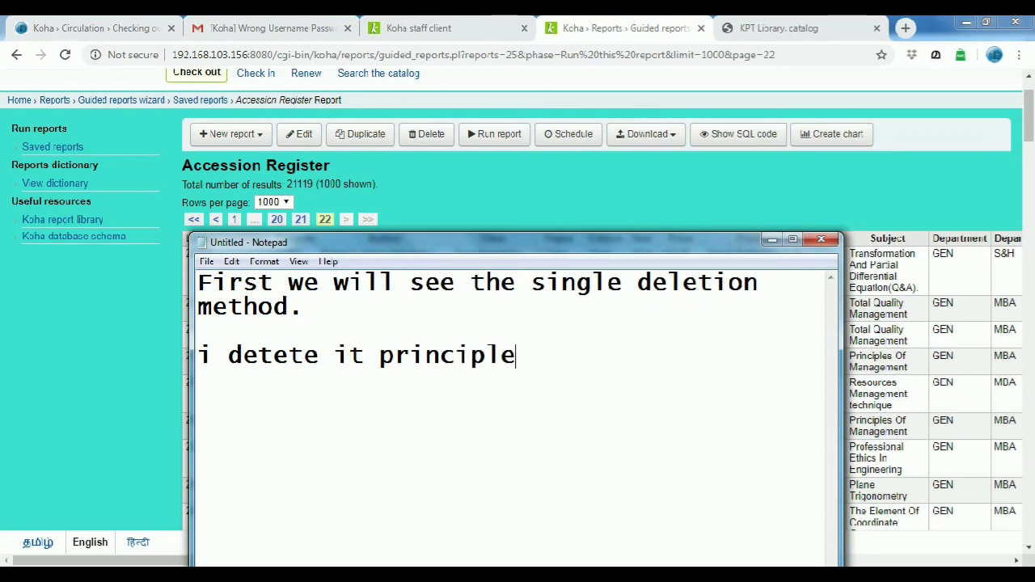
pyautogui.write(' of management')
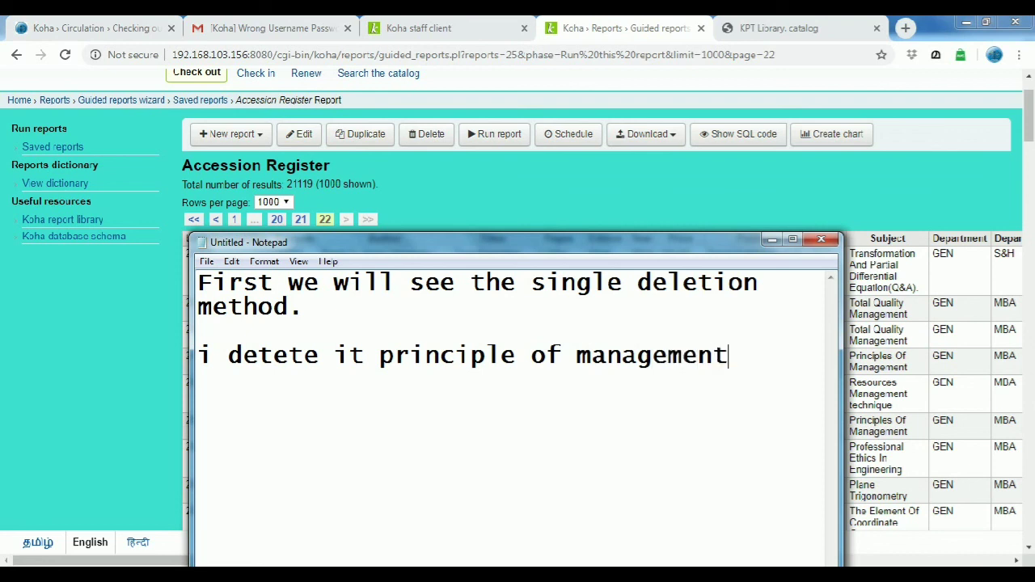
pyautogui.write(' book, bar')
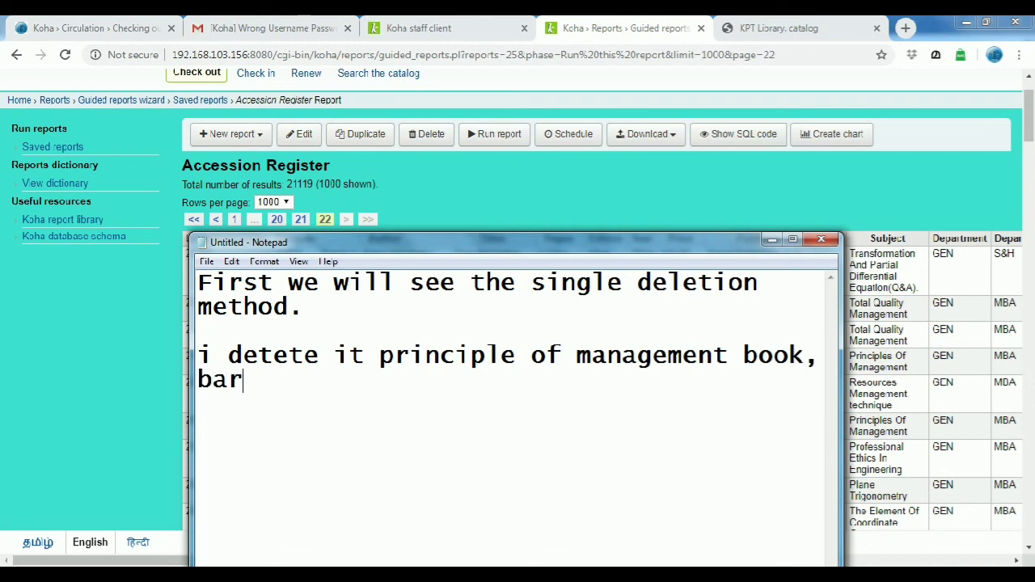
pyautogui.write('code')
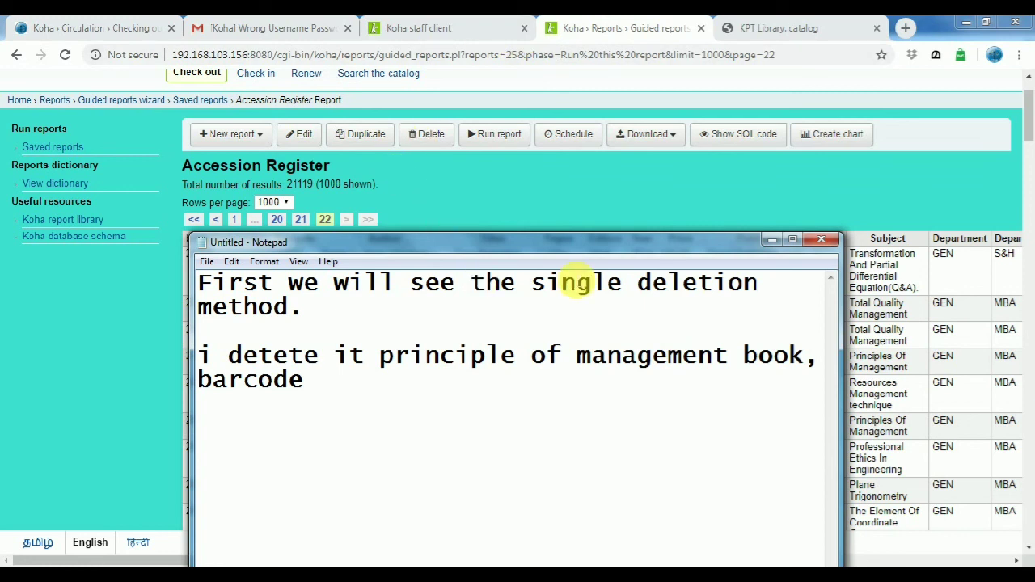
pyautogui.click(770, 241)
pyautogui.moveTo(304, 356)
pyautogui.mouseDown()
pyautogui.moveTo(437, 395)
pyautogui.moveTo(288, 364)
pyautogui.mouseUp()
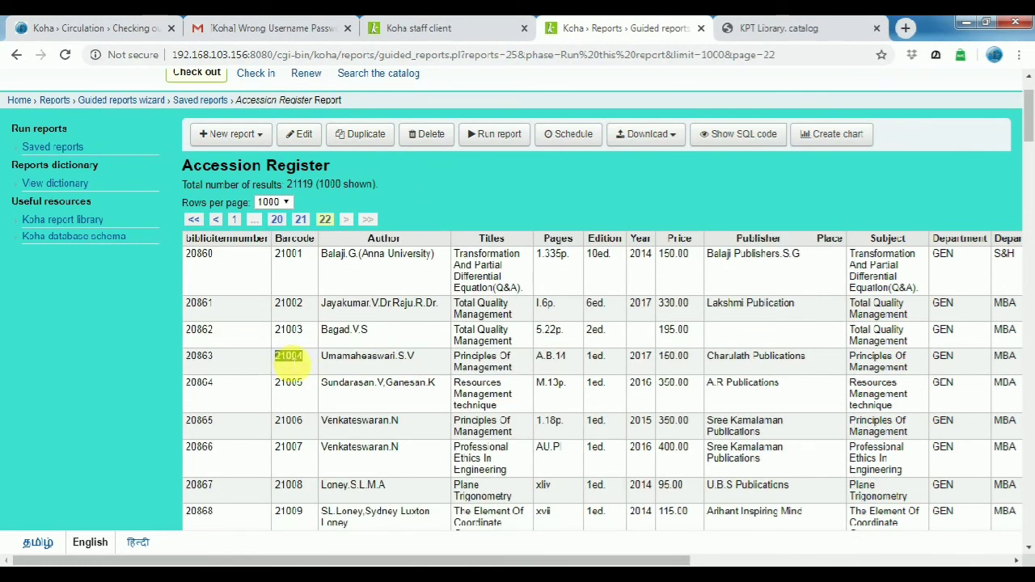
pyautogui.hotkey('alt', 'Tab')
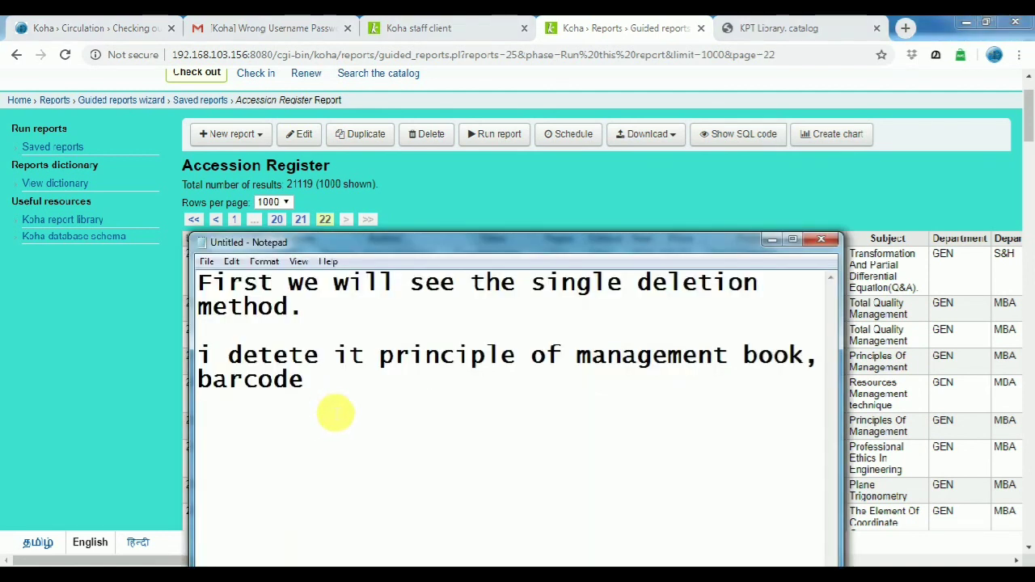
pyautogui.rightClick(333, 411)
pyautogui.click(376, 260)
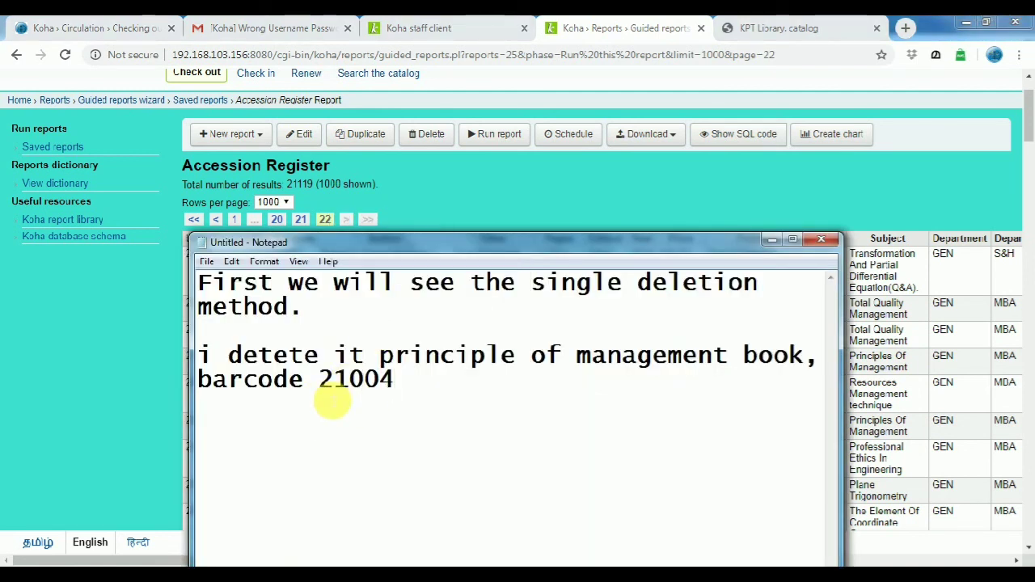
# Search the staff catalog by Barcode for 21004, pasting the value copied from the report.
pyautogui.click(422, 30)
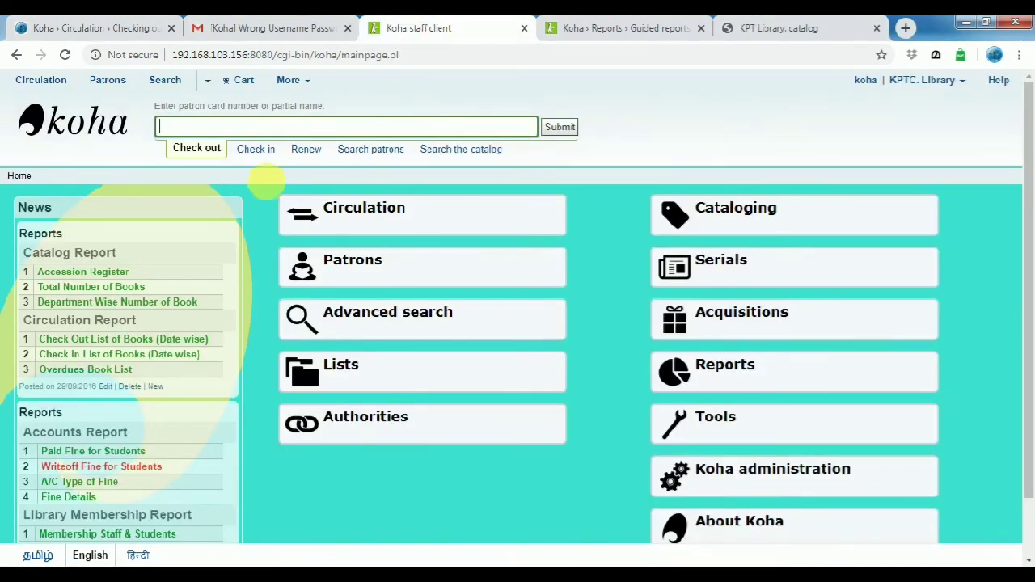
pyautogui.click(461, 148)
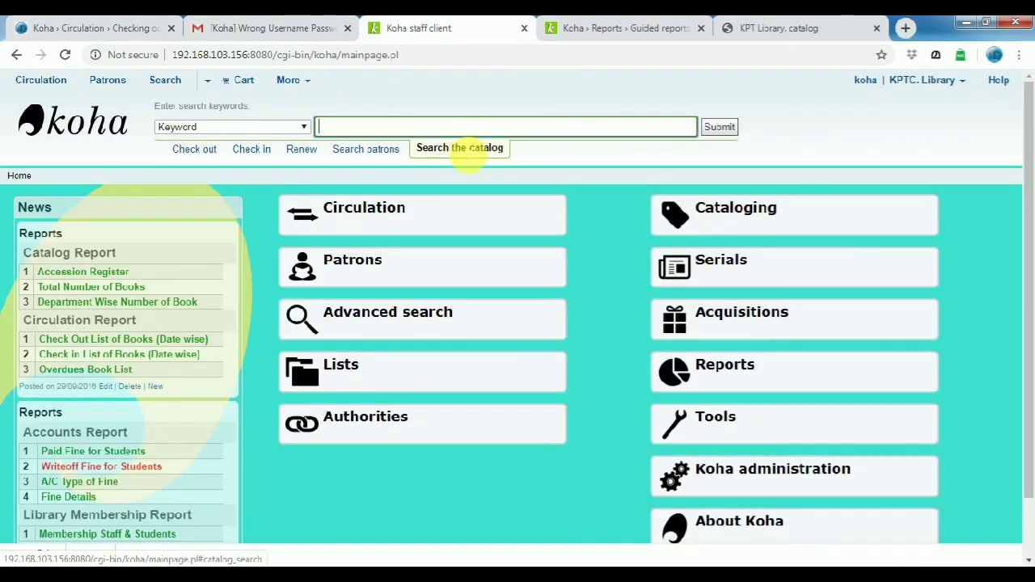
pyautogui.click(302, 128)
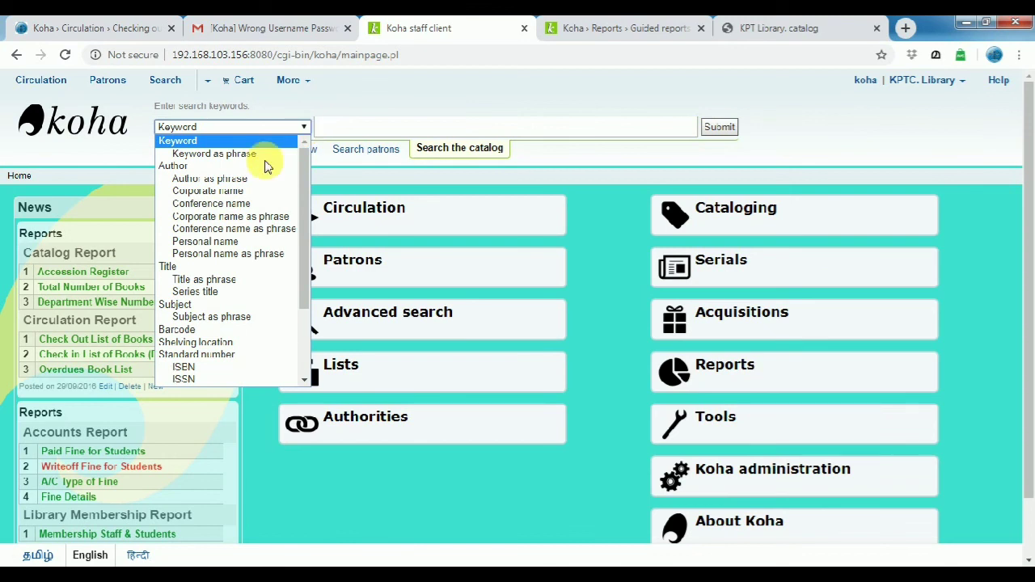
pyautogui.click(194, 330)
pyautogui.click(397, 130)
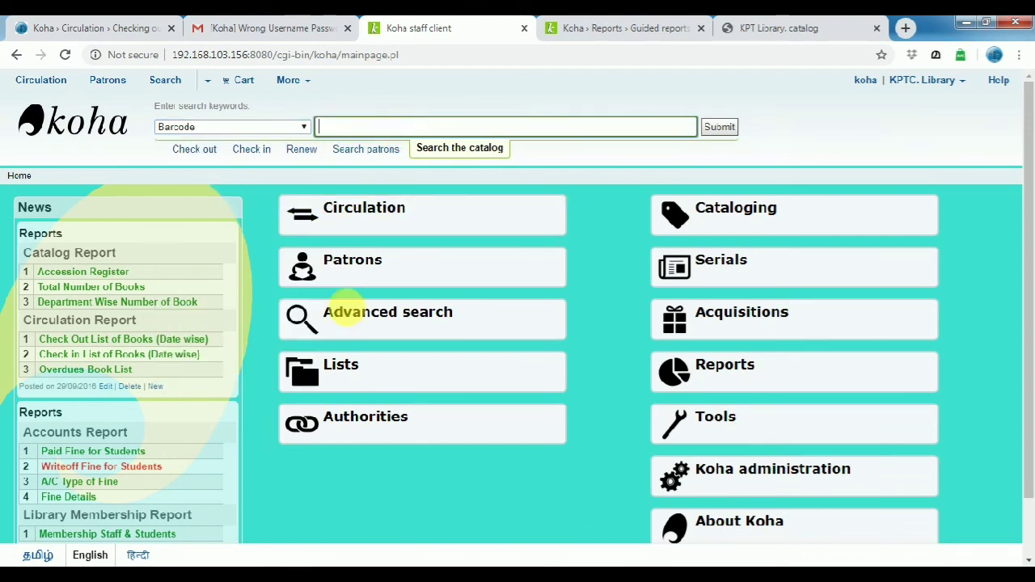
pyautogui.click(605, 29)
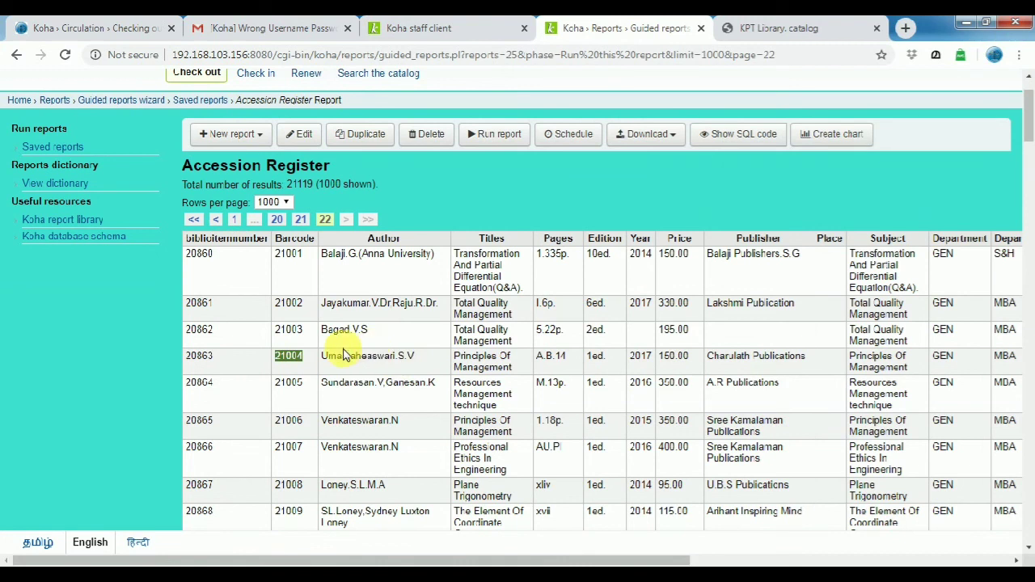
pyautogui.moveTo(302, 357); pyautogui.dragTo(269, 356)
pyautogui.hotkey('ctrl', 'c')
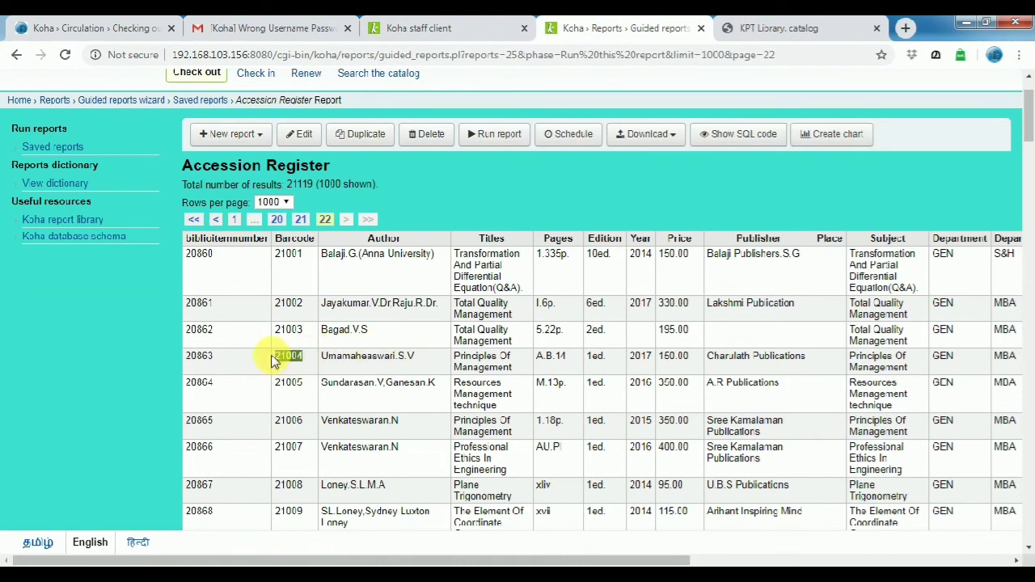
pyautogui.click(420, 29)
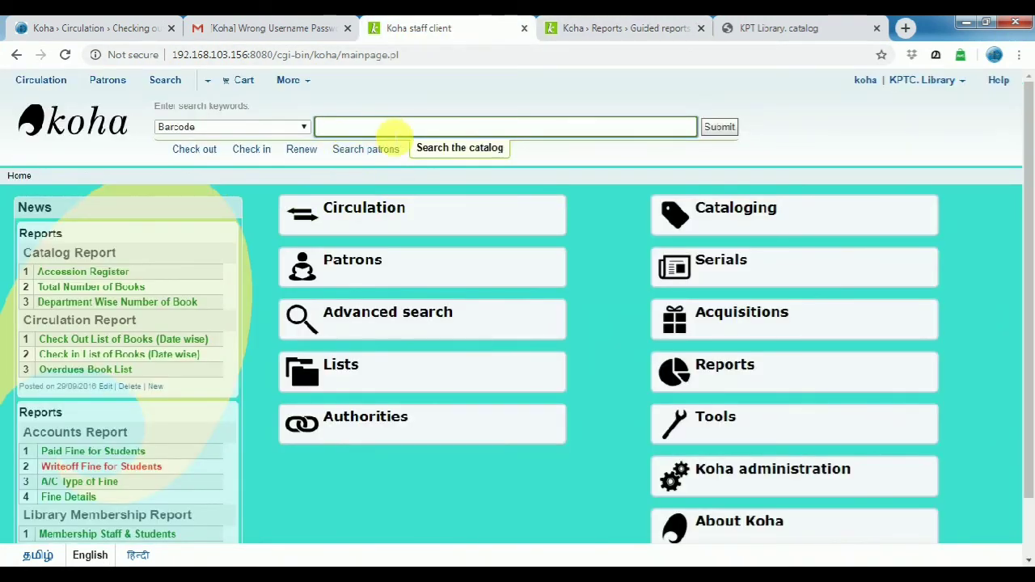
pyautogui.rightClick(403, 130)
pyautogui.click(432, 223)
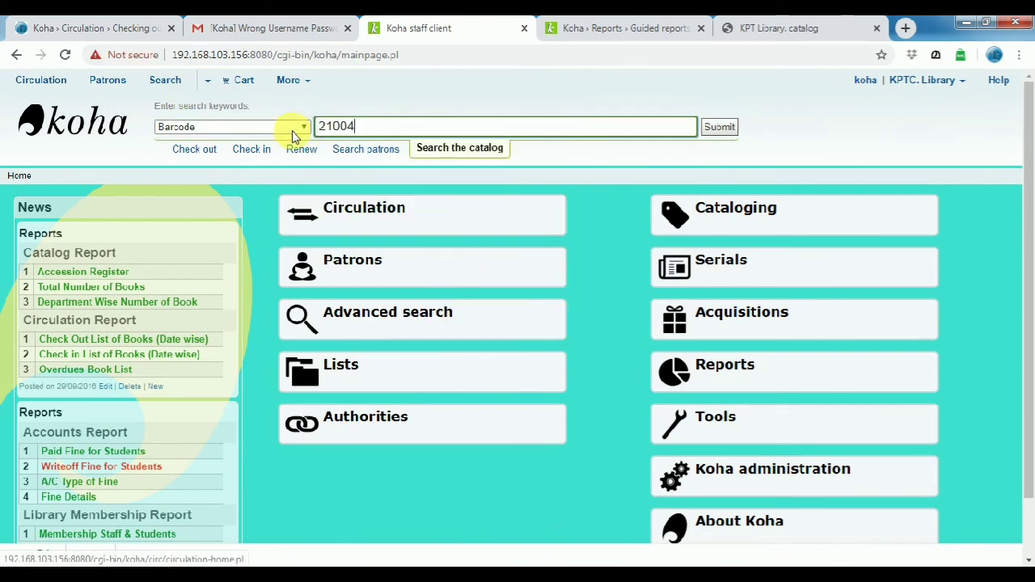
pyautogui.click(719, 127)
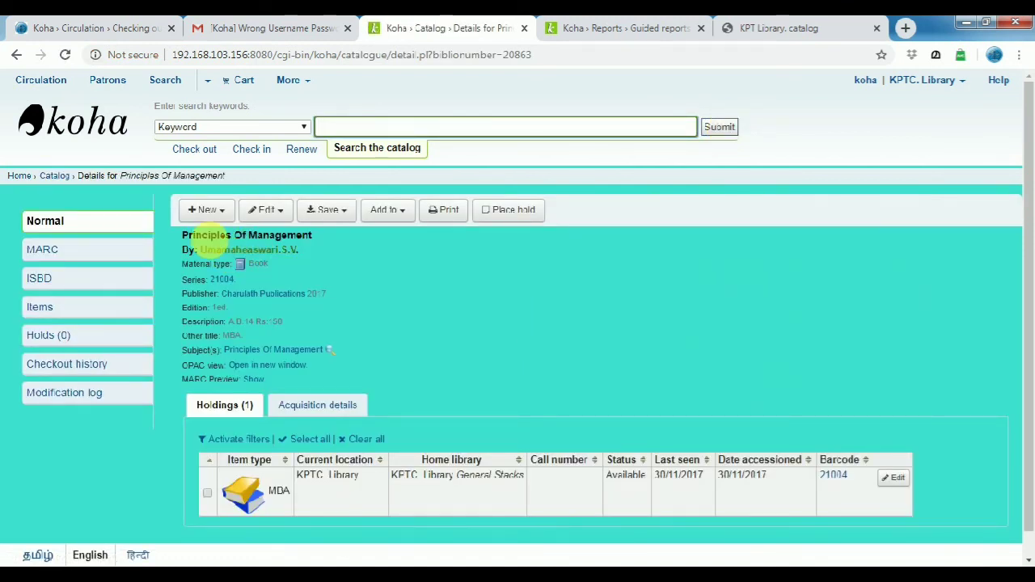
# Point out the Principles Of Management title and its item barcode 21004 on the detail page.
pyautogui.moveTo(182, 243); pyautogui.dragTo(324, 241)
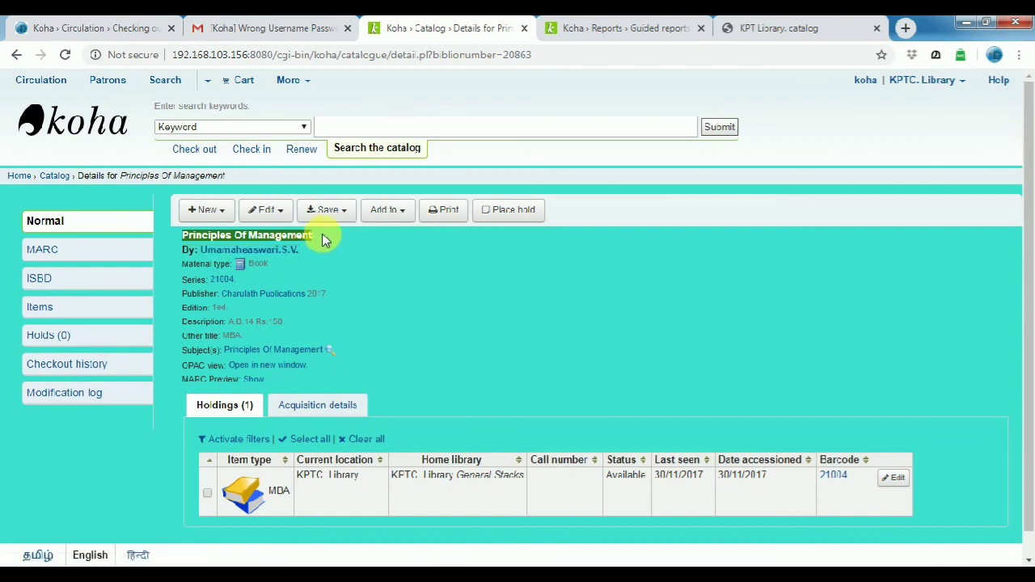
pyautogui.moveTo(848, 478); pyautogui.dragTo(825, 480)
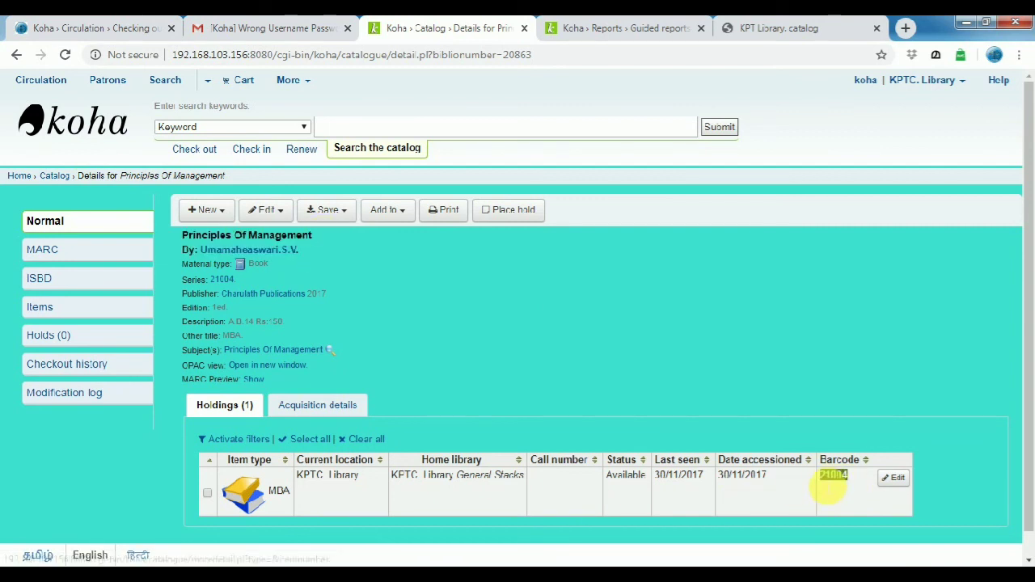
pyautogui.click(277, 280)
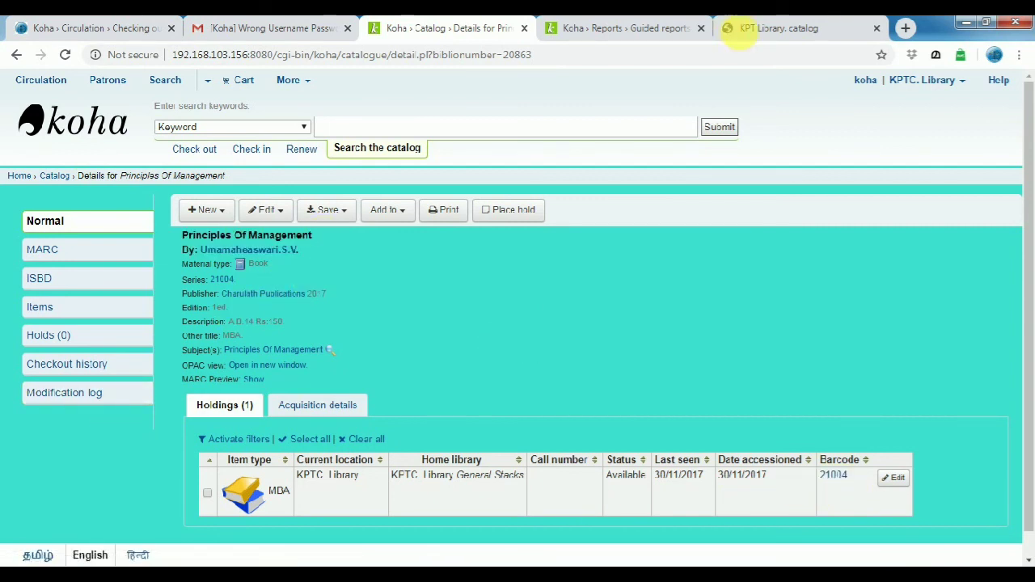
# Search the public catalogue by Accession No. for 21004.
pyautogui.click(776, 31)
pyautogui.click(190, 305)
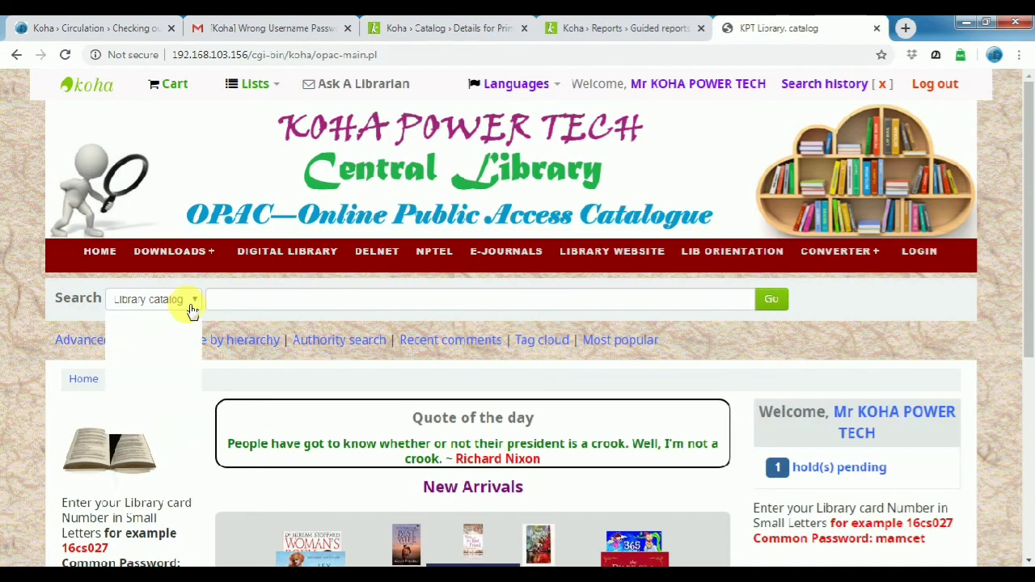
pyautogui.click(148, 427)
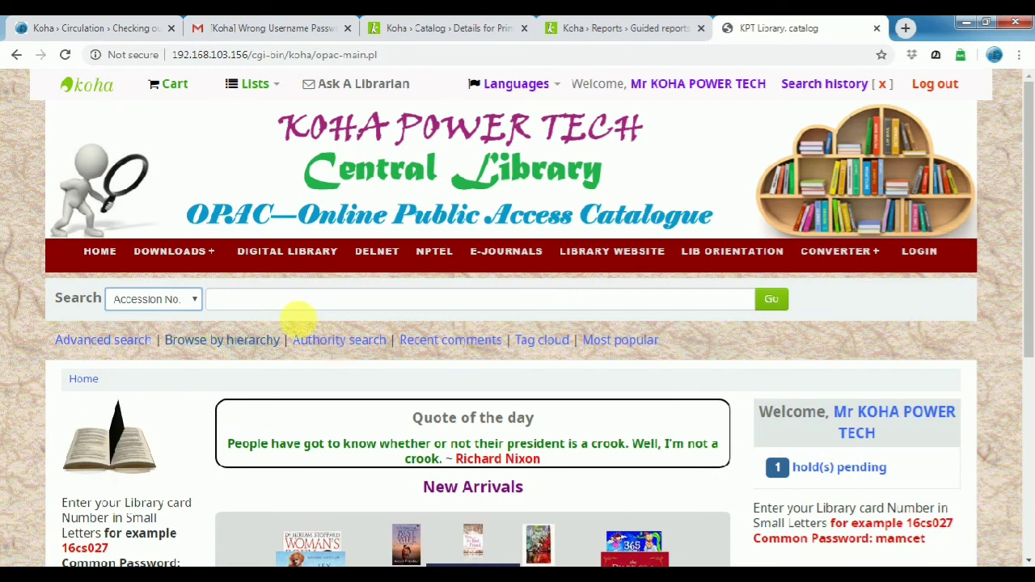
pyautogui.click(290, 308)
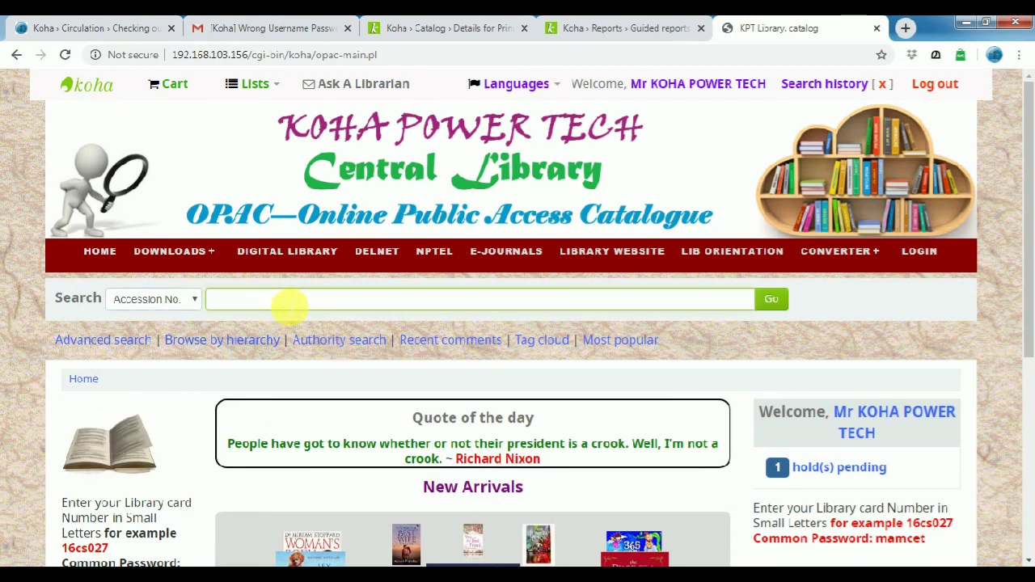
pyautogui.write('21')
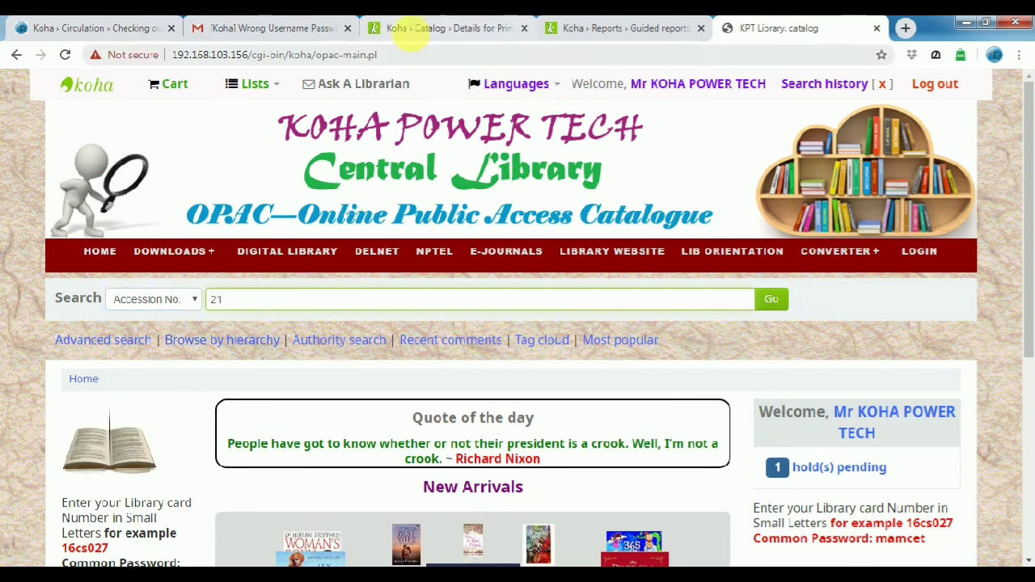
pyautogui.click(410, 29)
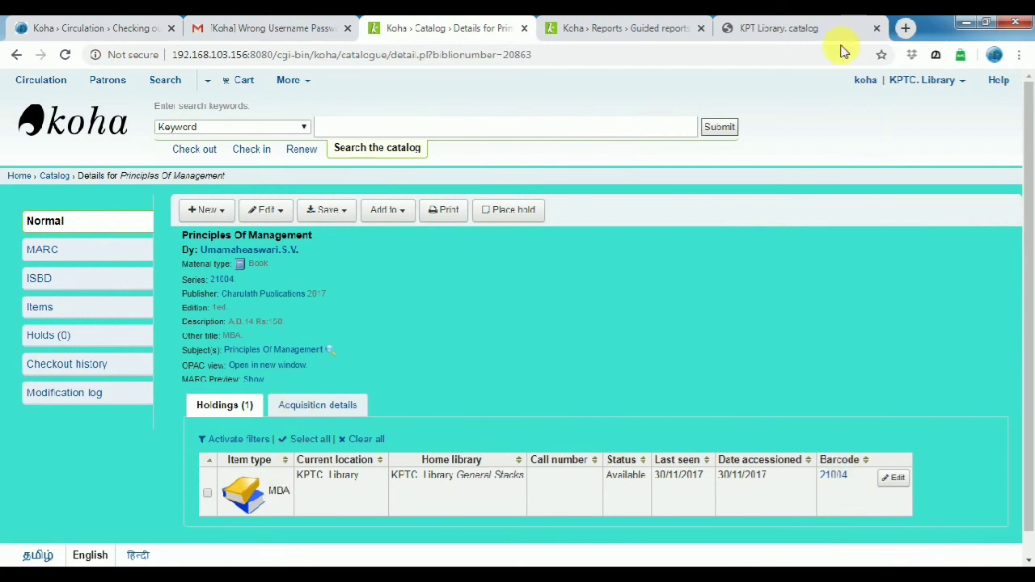
pyautogui.click(798, 28)
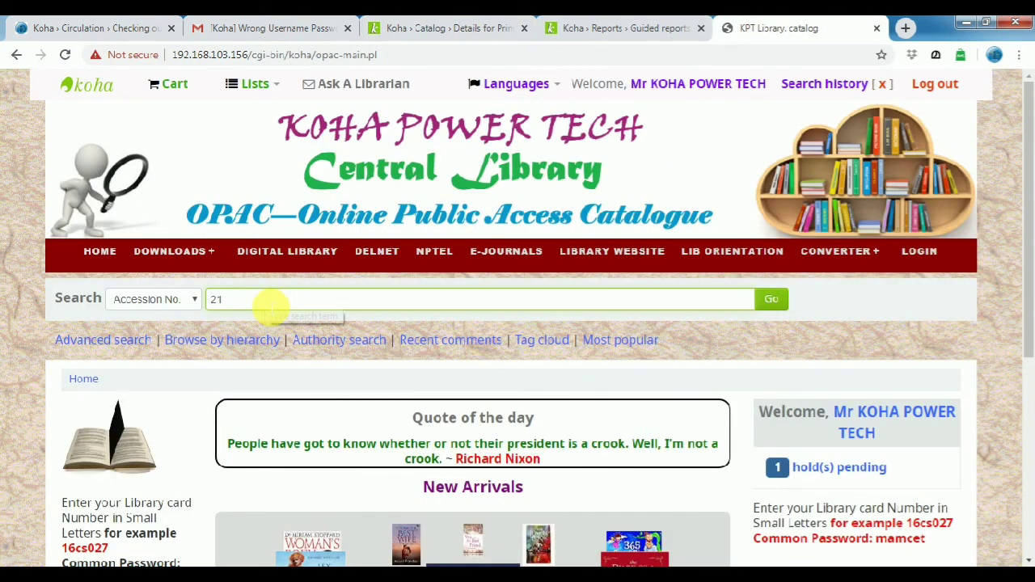
pyautogui.write('004')
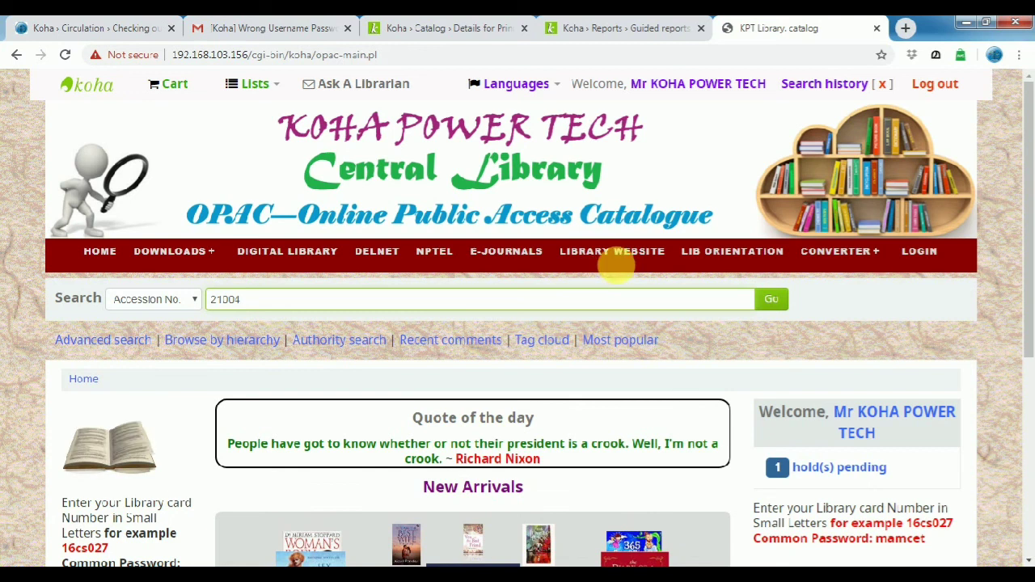
pyautogui.click(771, 299)
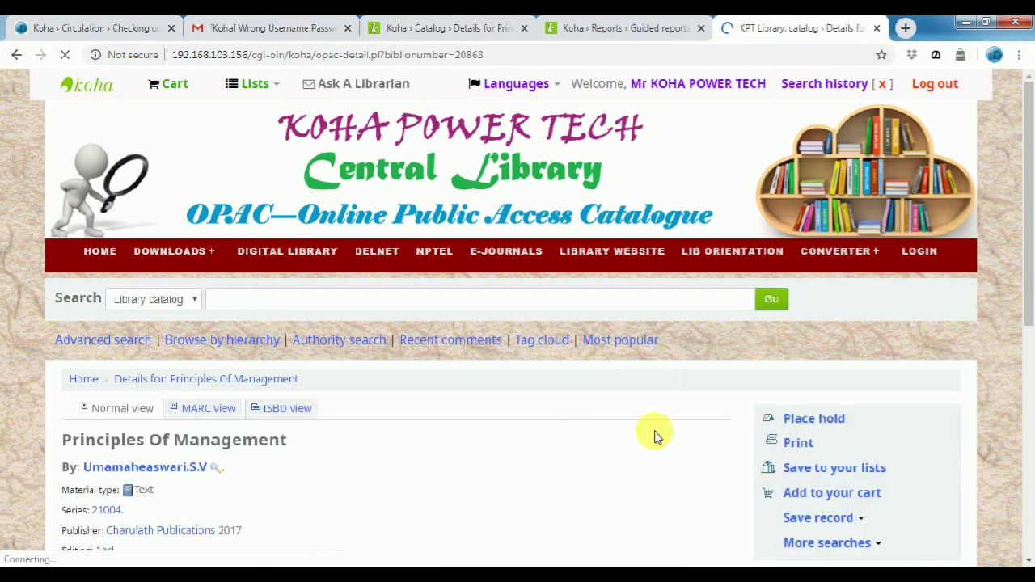
# Check that the result is Principles Of Management, then go back to the staff record page.
pyautogui.scroll(-3, 448, 347)
pyautogui.moveTo(62, 215); pyautogui.dragTo(294, 213)
pyautogui.click(497, 421)
pyautogui.scroll(-2, 606, 444)
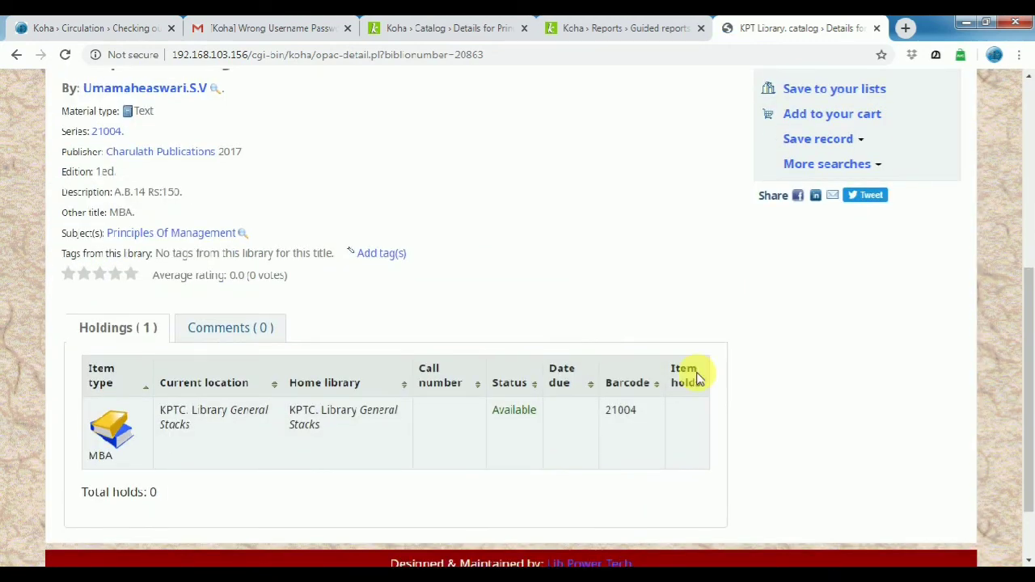
pyautogui.scroll(4, 558, 380)
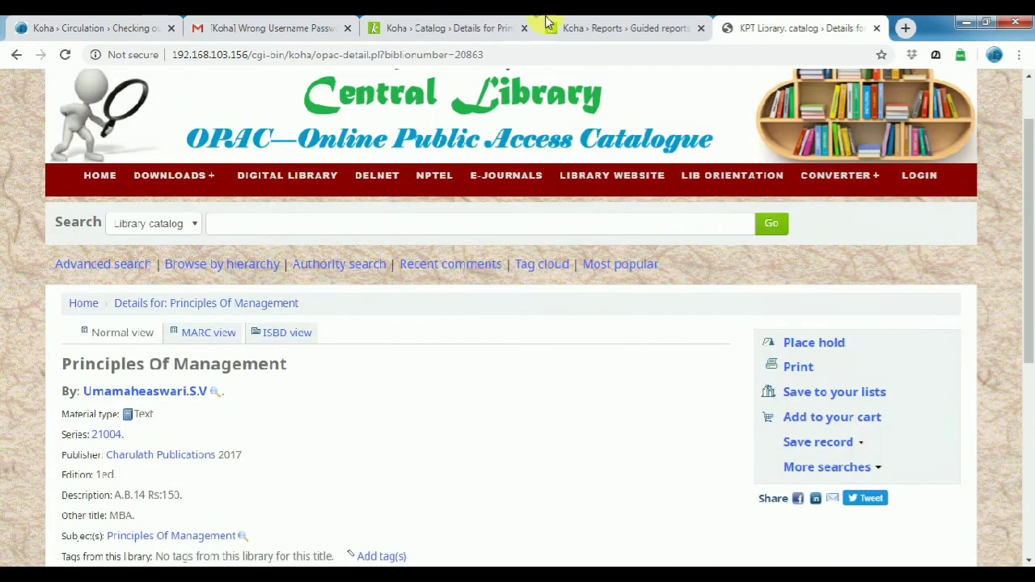
pyautogui.click(459, 30)
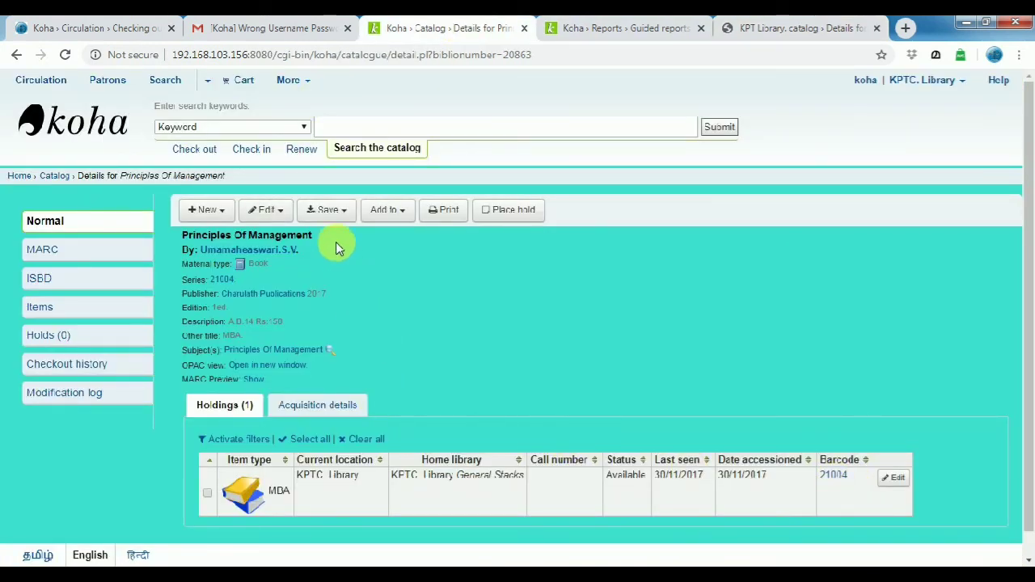
# Delete all items of Principles Of Management and confirm, leaving Holdings (0) with no physical items.
pyautogui.click(280, 214)
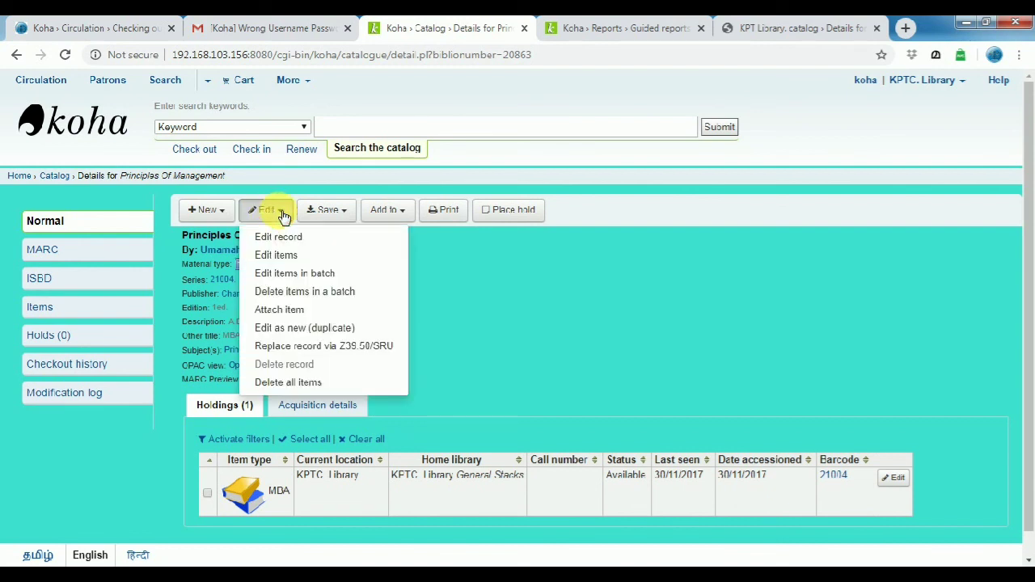
pyautogui.click(307, 385)
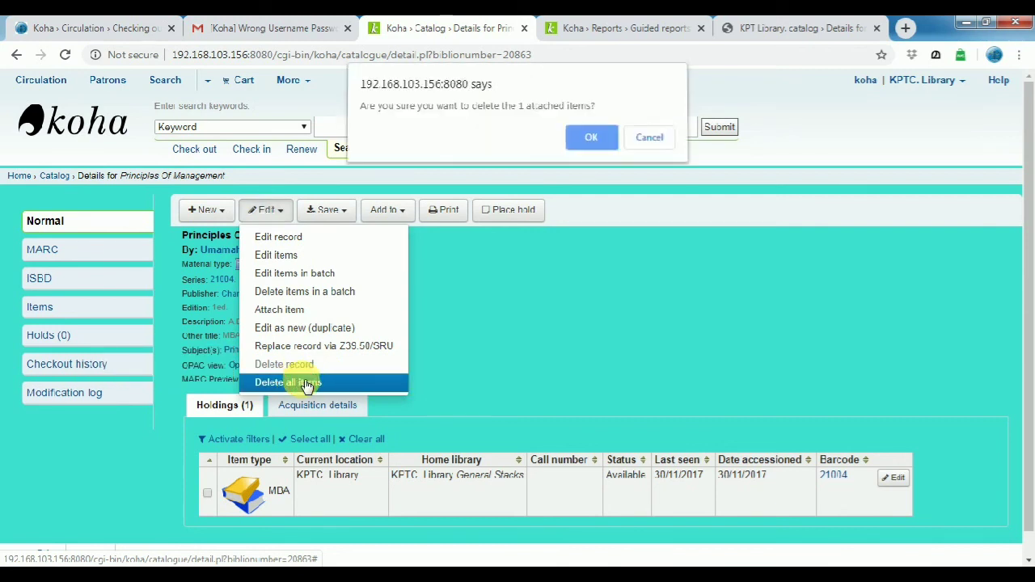
pyautogui.click(581, 142)
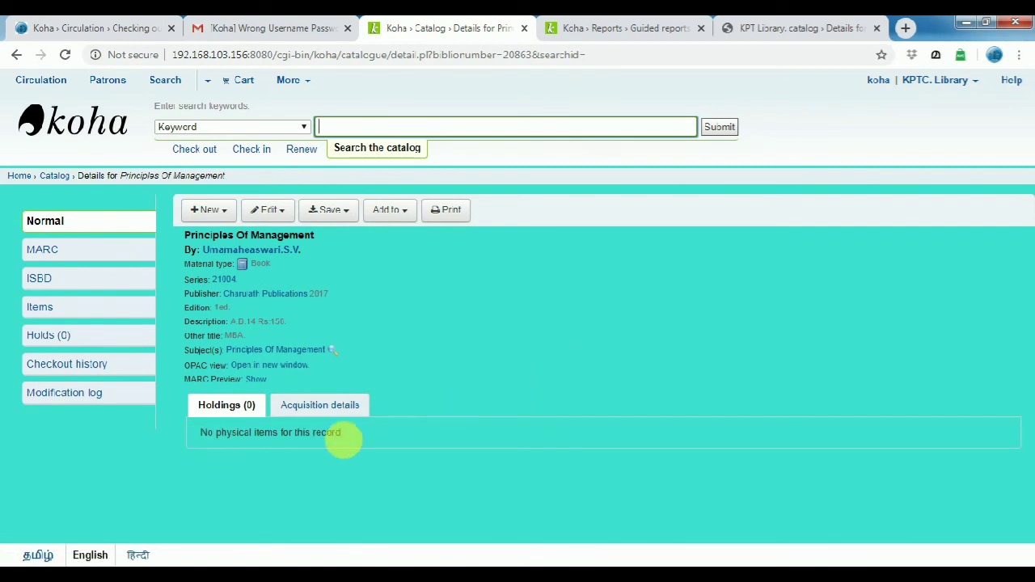
pyautogui.moveTo(208, 442); pyautogui.dragTo(363, 439)
pyautogui.click(326, 432)
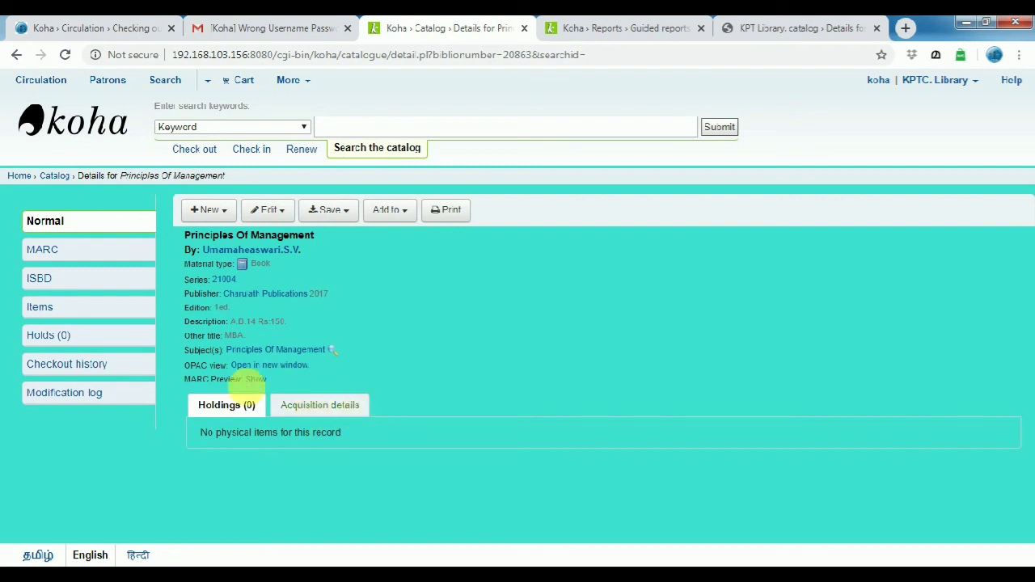
# Use Edit > Delete record on Principles Of Management and confirm the deletion.
pyautogui.click(285, 213)
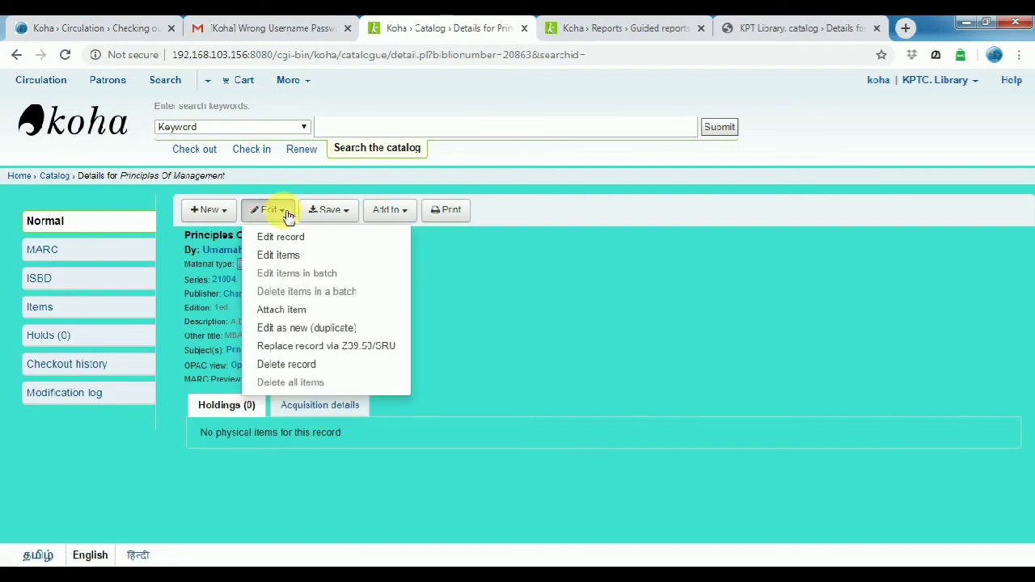
pyautogui.click(301, 371)
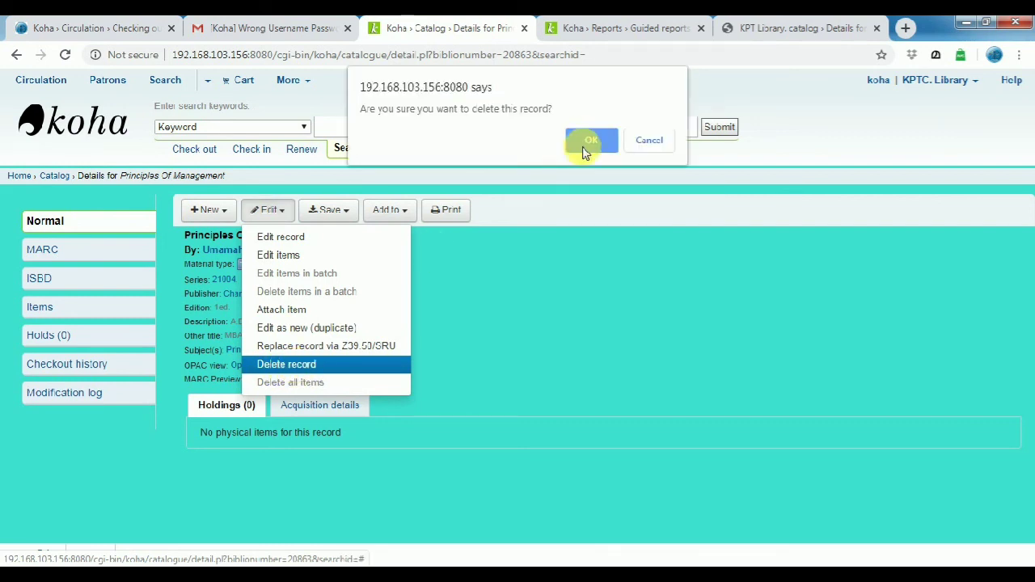
pyautogui.click(589, 143)
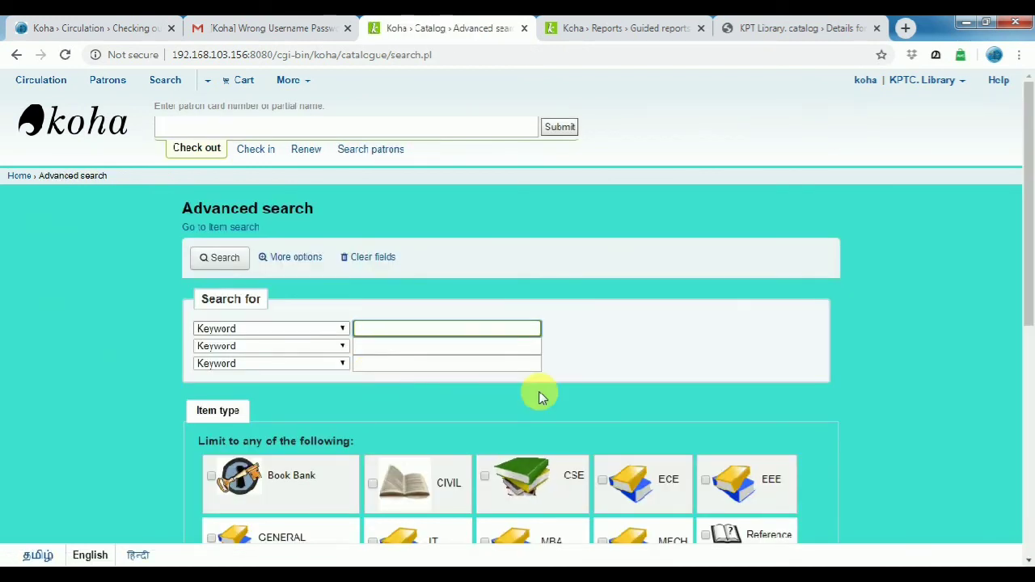
# Run an Advanced search on Barcode 21004 and point out the 'No results found' message.
pyautogui.click(342, 329)
pyautogui.click(247, 266)
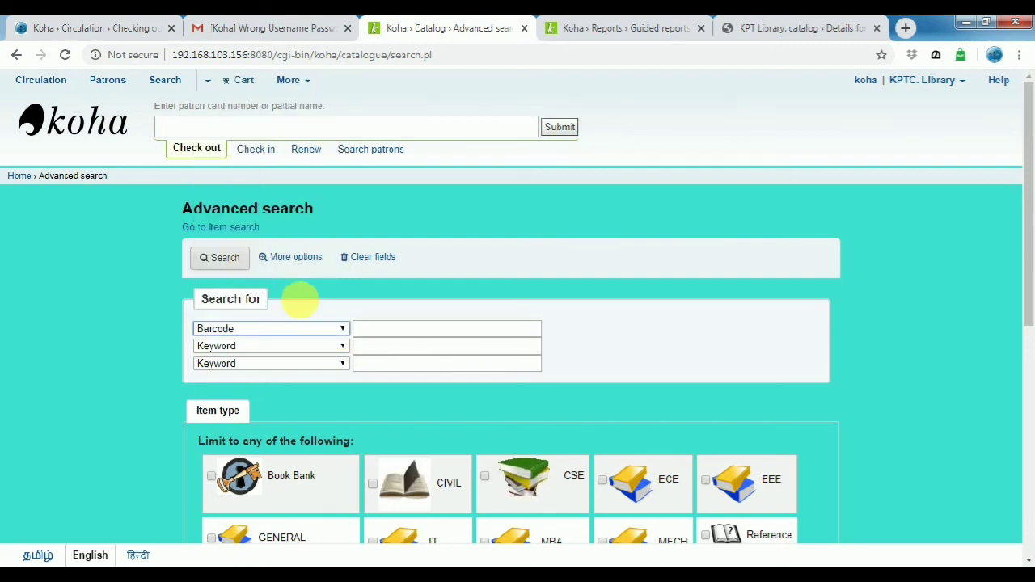
pyautogui.click(387, 332)
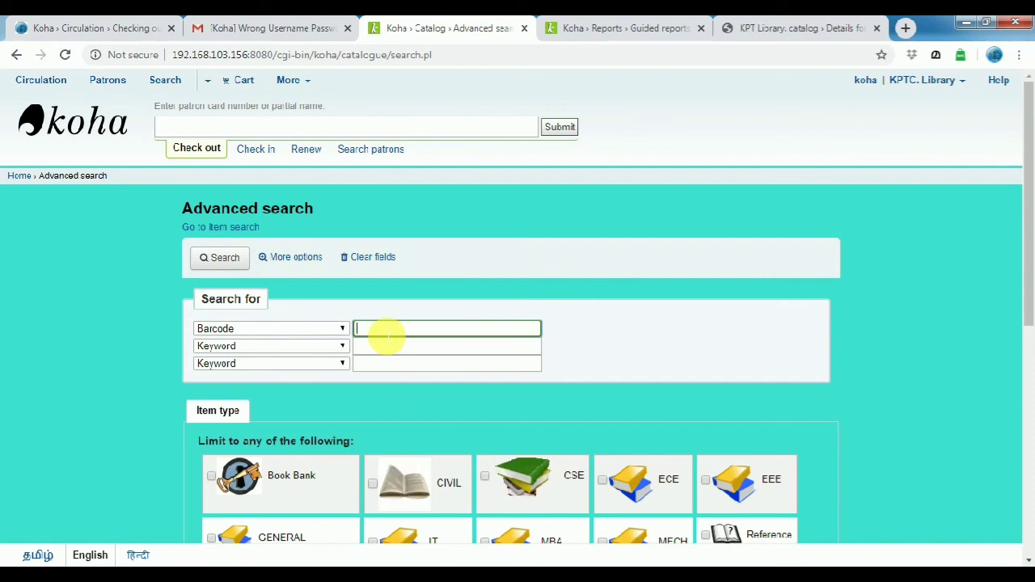
pyautogui.write('21004')
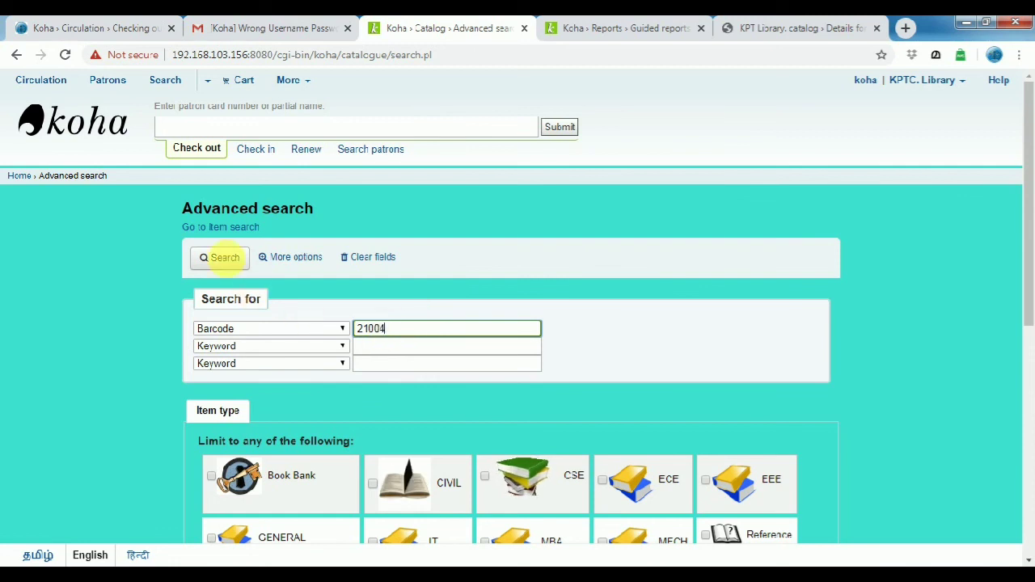
pyautogui.click(220, 257)
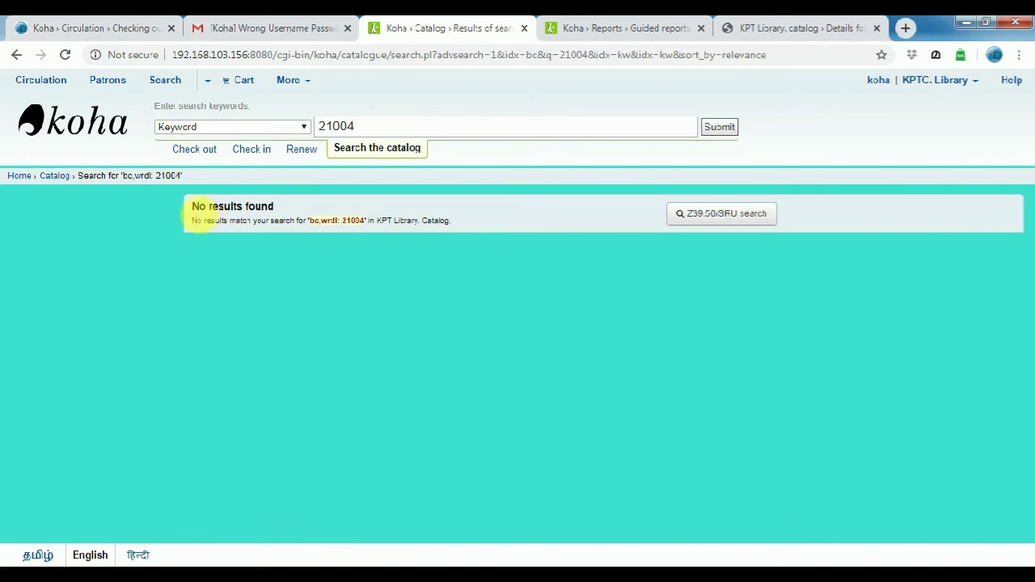
pyautogui.moveTo(194, 207); pyautogui.dragTo(273, 208)
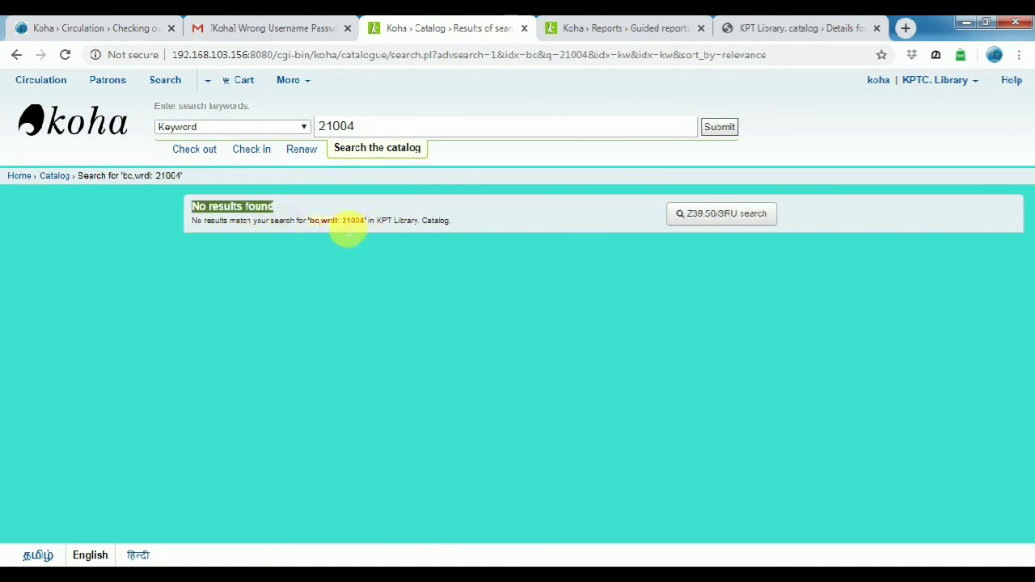
pyautogui.doubleClick(353, 220)
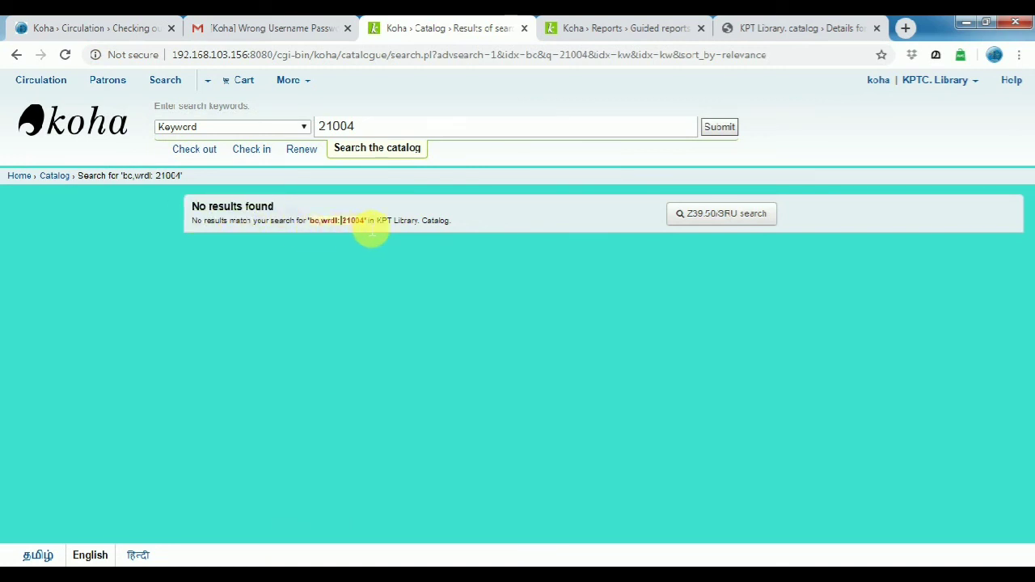
# Rerun the Accession Register report and verify barcode 21004 is gone, with 21003 followed by 21005.
pyautogui.click(629, 28)
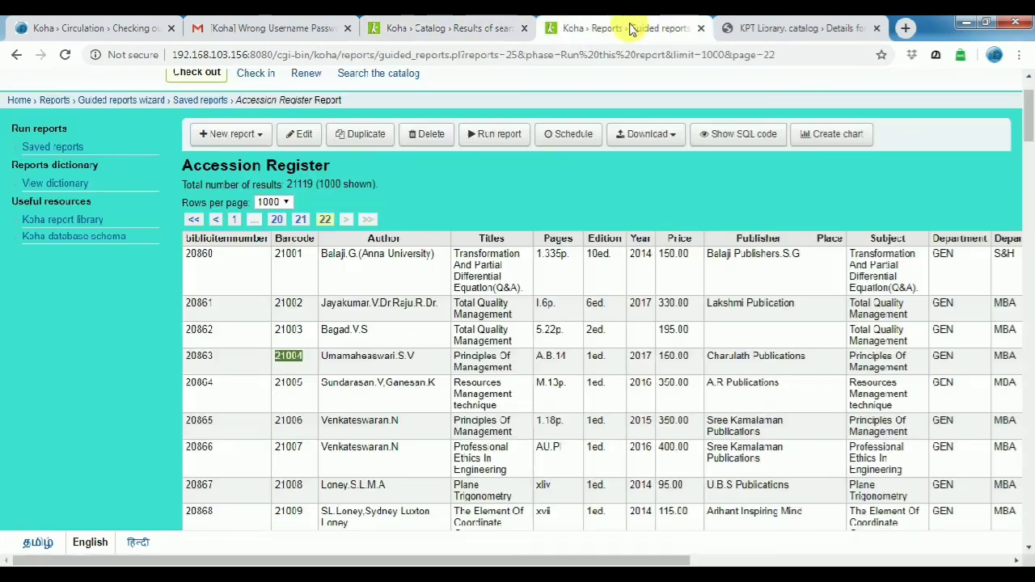
pyautogui.click(312, 336)
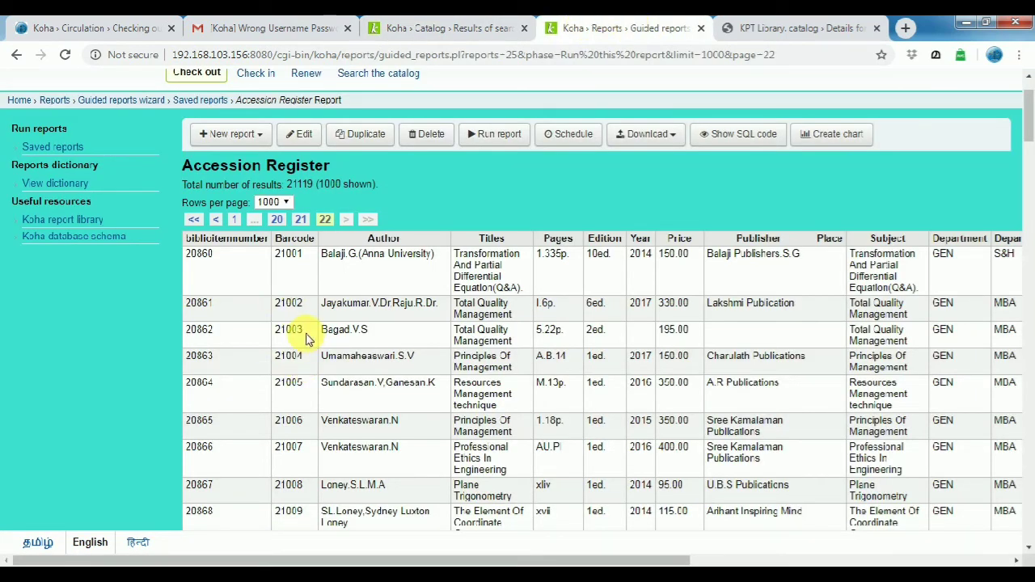
pyautogui.moveTo(270, 352); pyautogui.dragTo(296, 357)
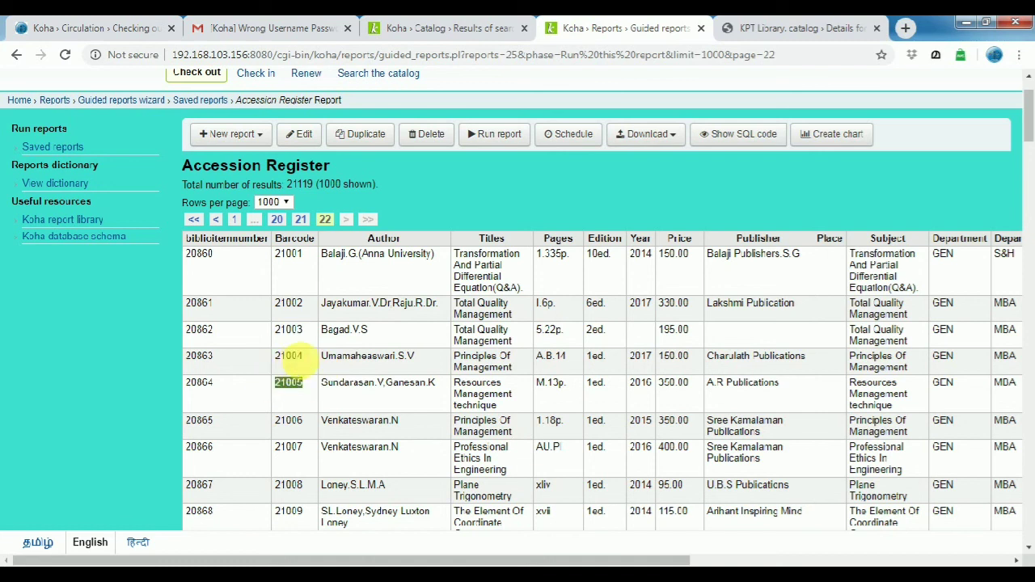
pyautogui.click(66, 58)
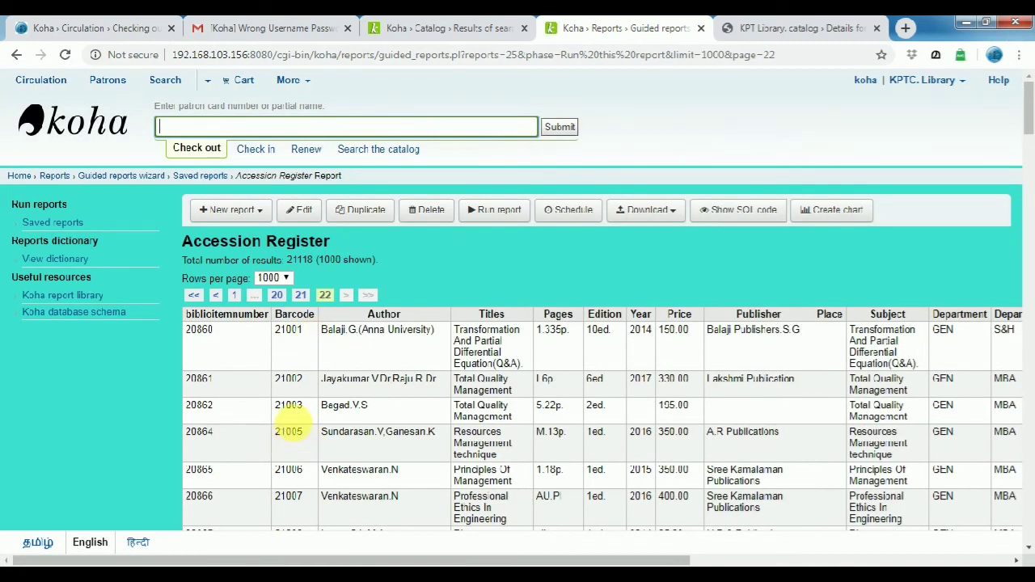
pyautogui.scroll(-2, 291, 429)
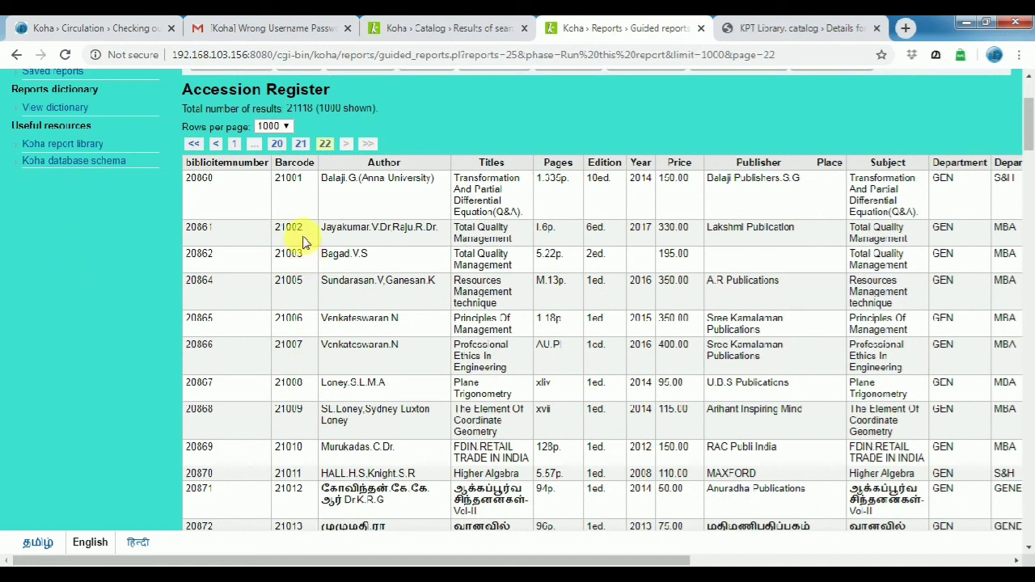
pyautogui.doubleClick(289, 230)
pyautogui.doubleClick(289, 255)
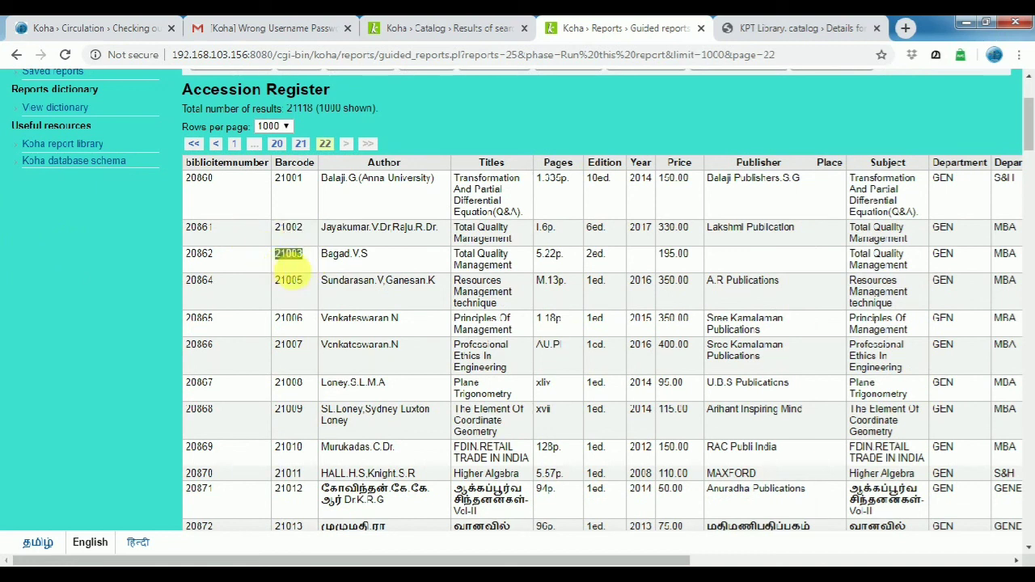
pyautogui.doubleClick(289, 280)
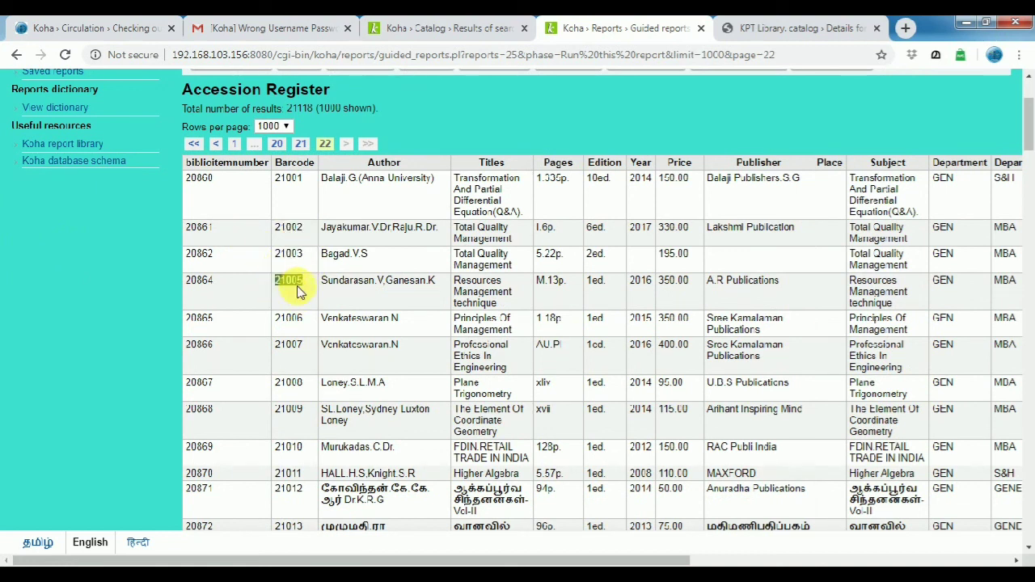
# Reload the Principles Of Management catalogue page and confirm it now returns Error 404.
pyautogui.click(775, 29)
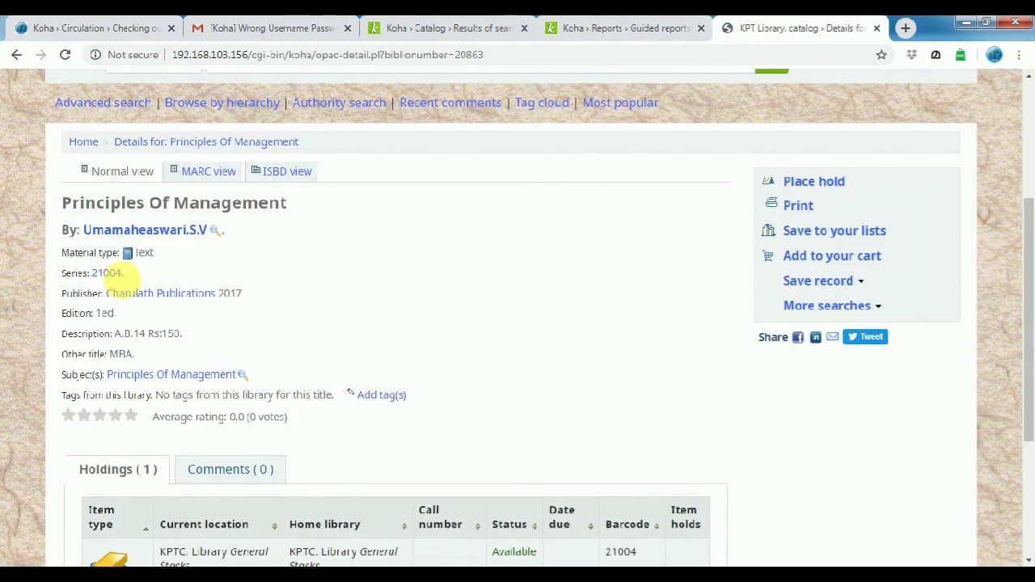
pyautogui.scroll(2, 273, 358)
pyautogui.scroll(-5, 620, 478)
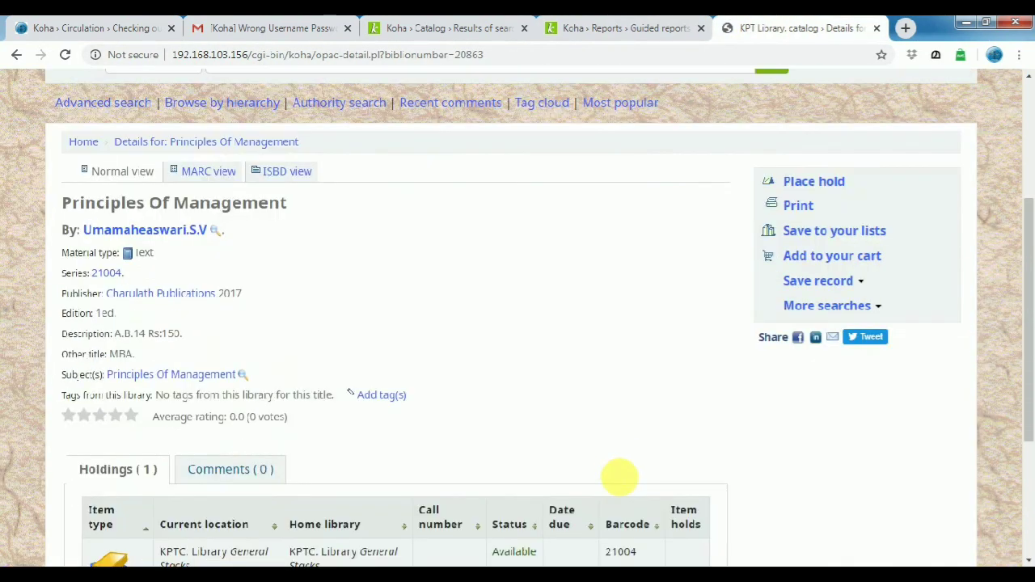
pyautogui.doubleClick(619, 326)
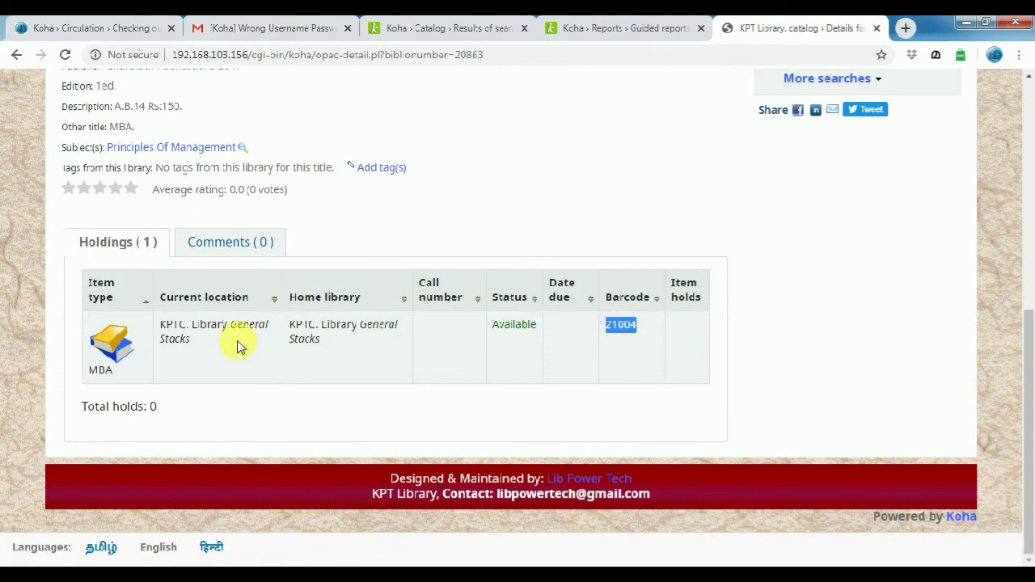
pyautogui.scroll(3, 238, 347)
pyautogui.click(65, 54)
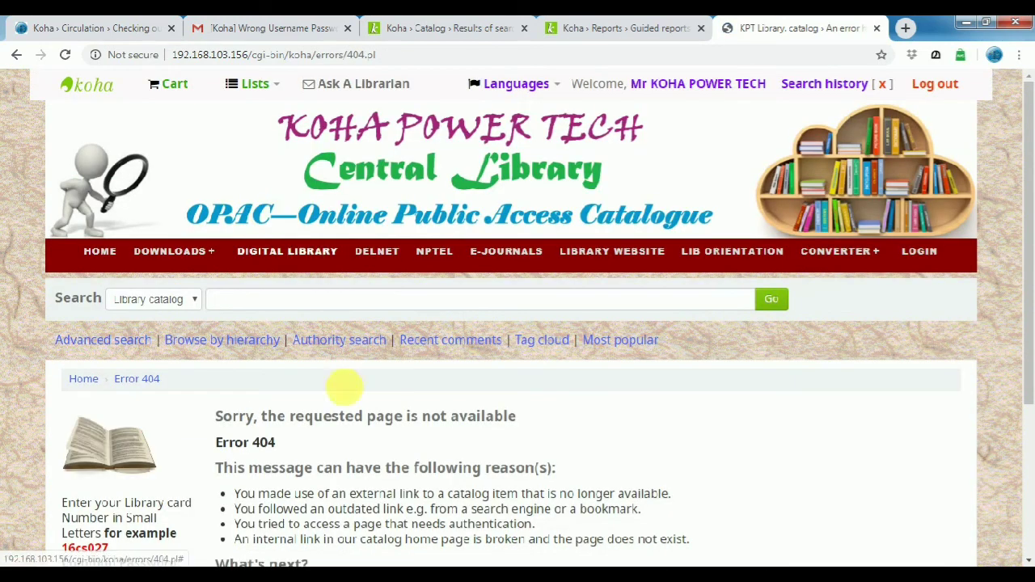
pyautogui.scroll(-3, 342, 393)
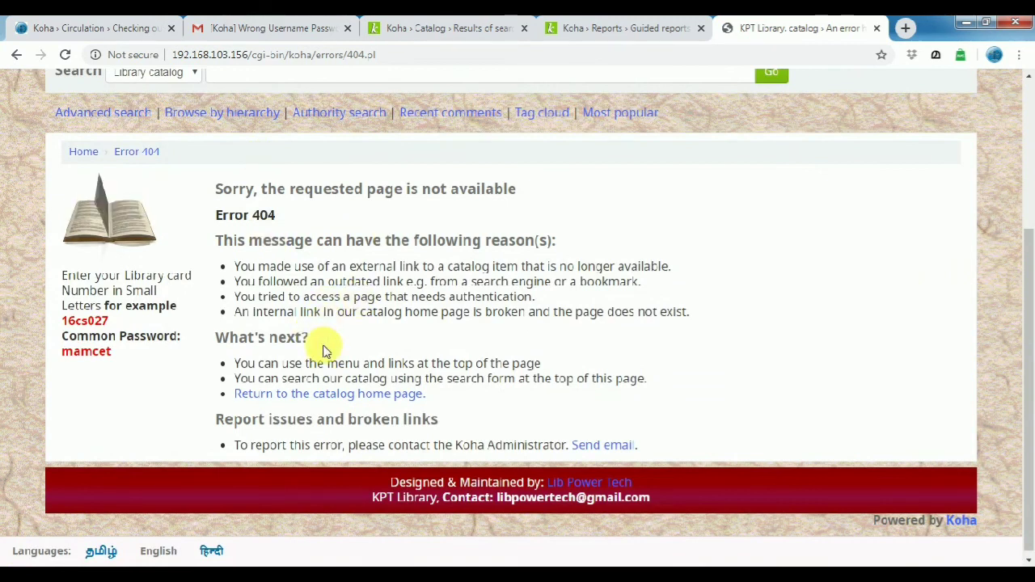
pyautogui.scroll(3, 324, 344)
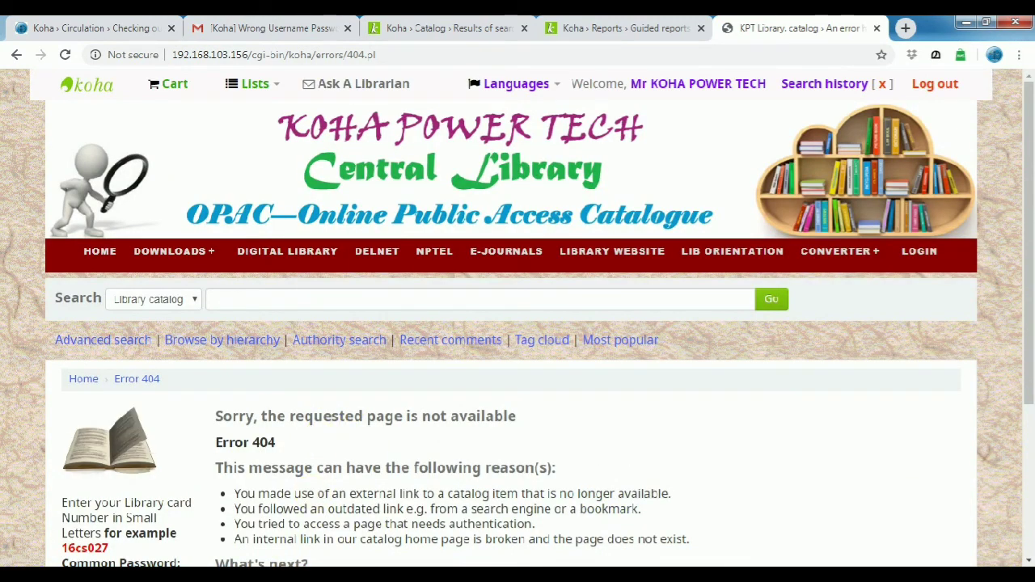
# In Notepad, add 'Yes Successfully deleted. Next' and 'We will see the Bulk Detetion method', then minimize it.
pyautogui.hotkey('alt', 'Tab')
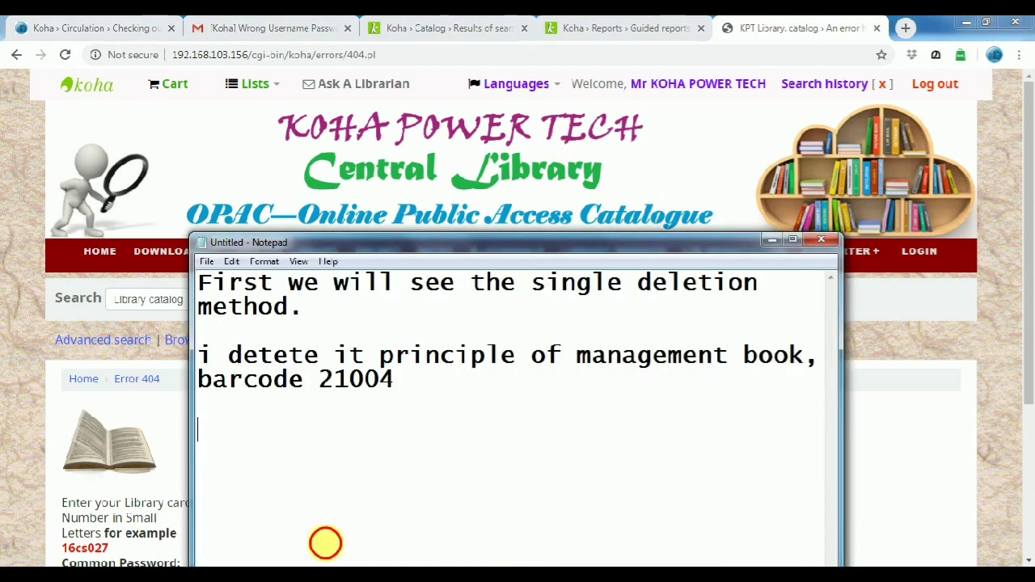
pyautogui.write('Ye')
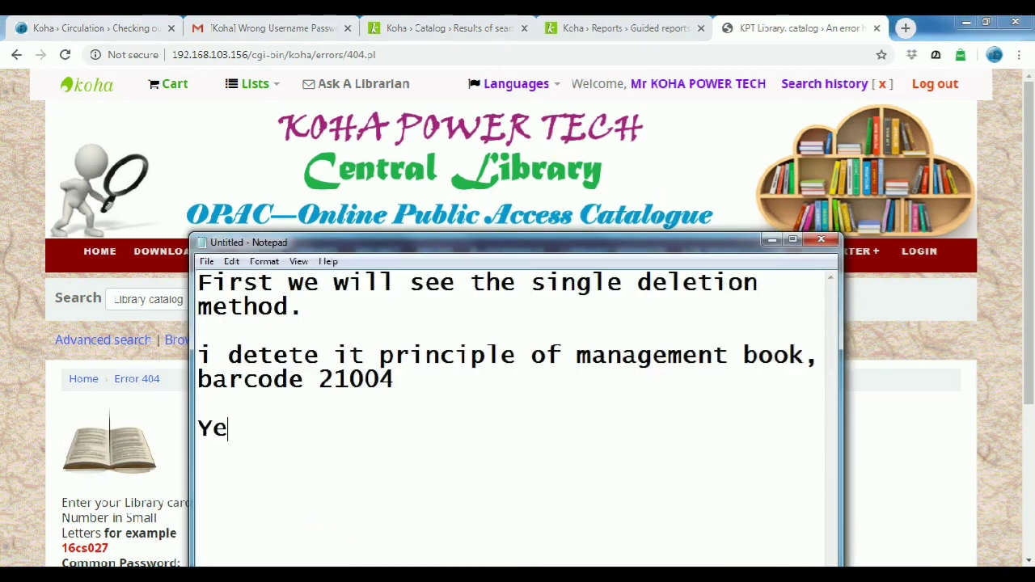
pyautogui.write('s S')
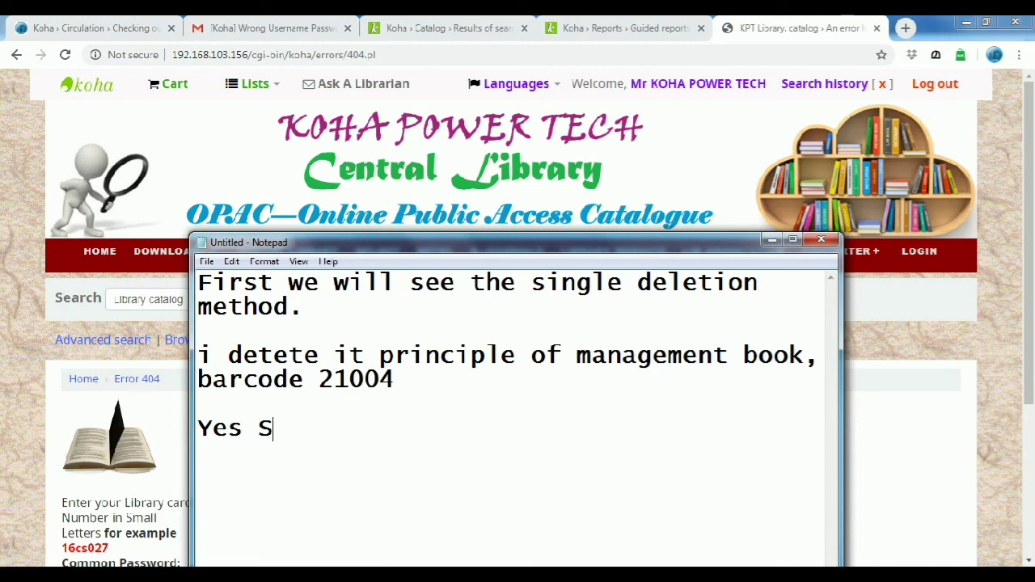
pyautogui.write('ucce')
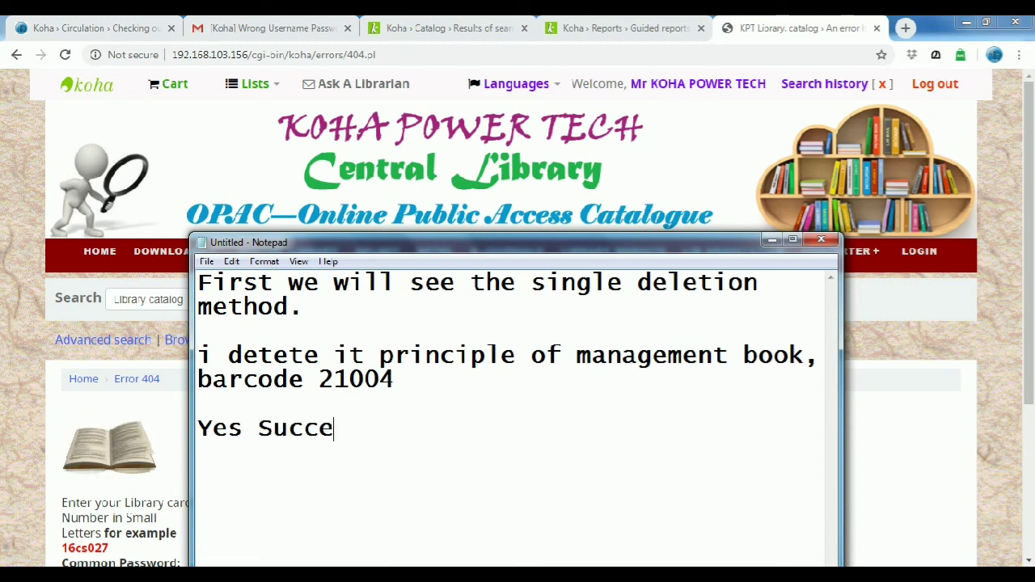
pyautogui.write('ssfu')
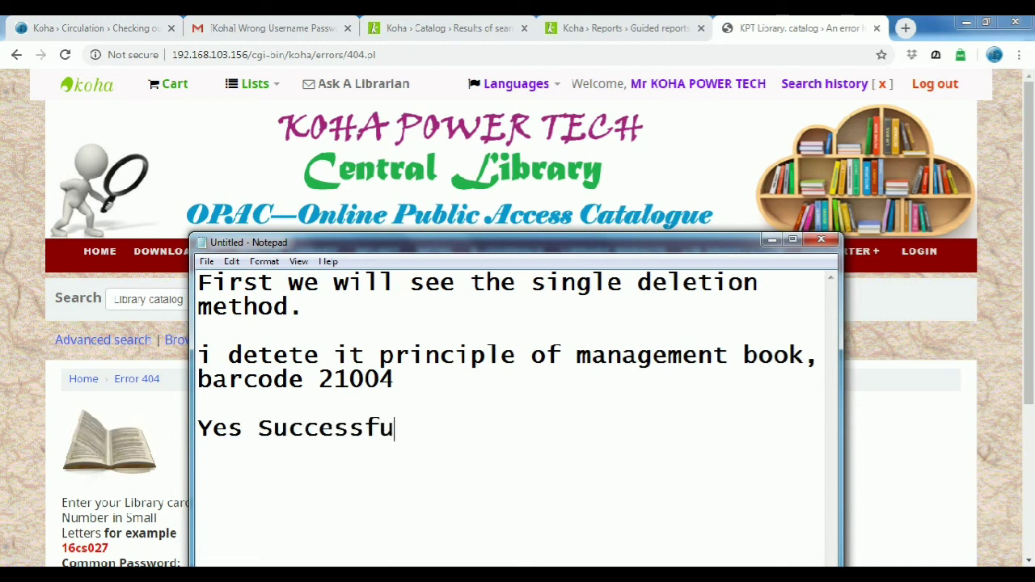
pyautogui.write('lly')
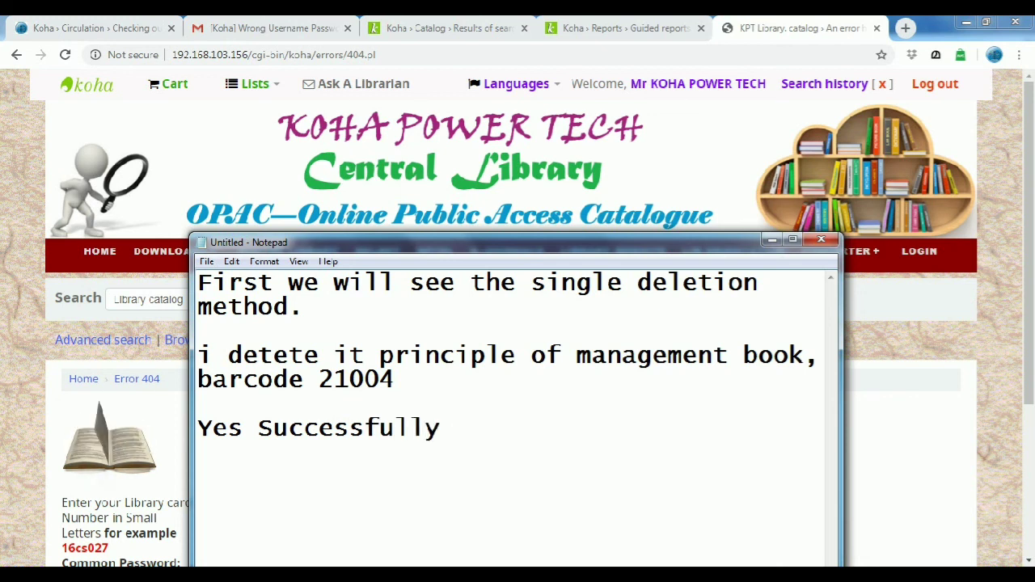
pyautogui.write(' del')
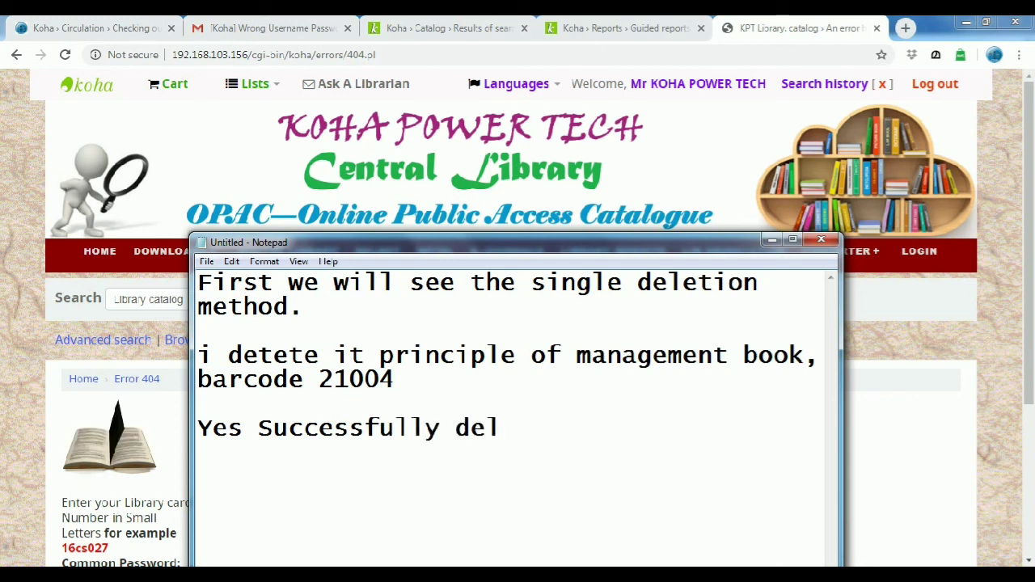
pyautogui.write('et')
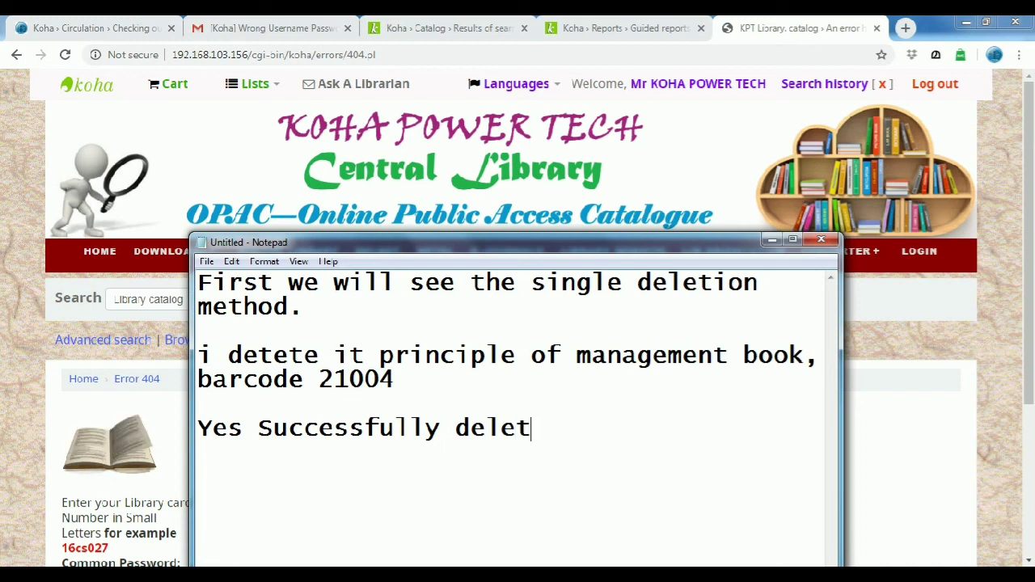
pyautogui.write('ed.  ')
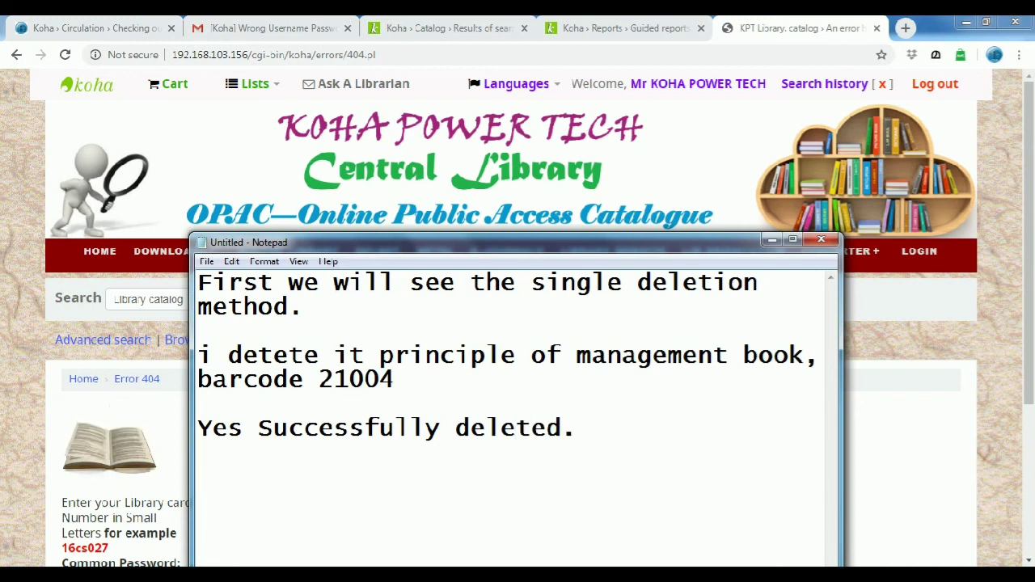
pyautogui.write('Next')
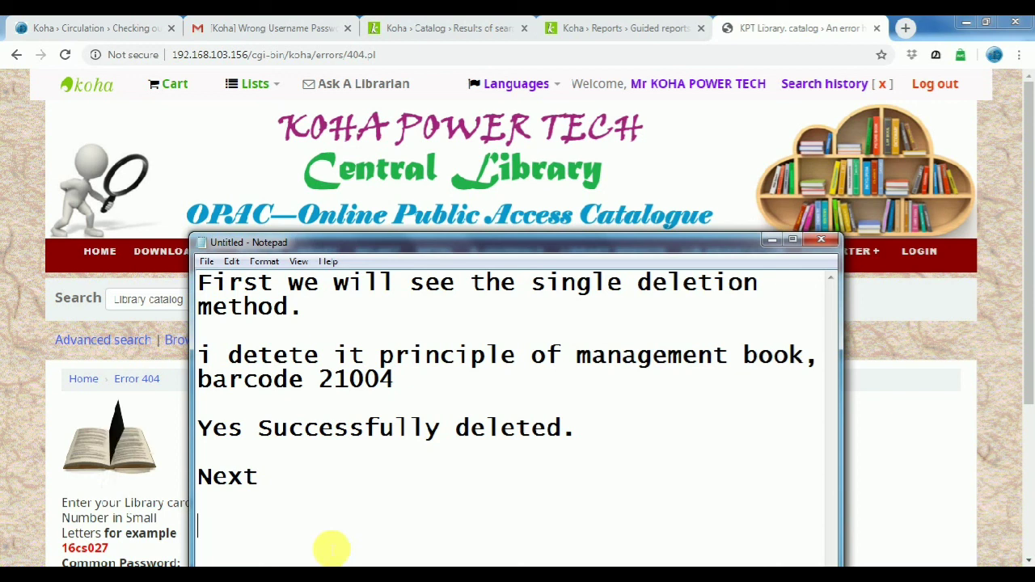
pyautogui.write('We w')
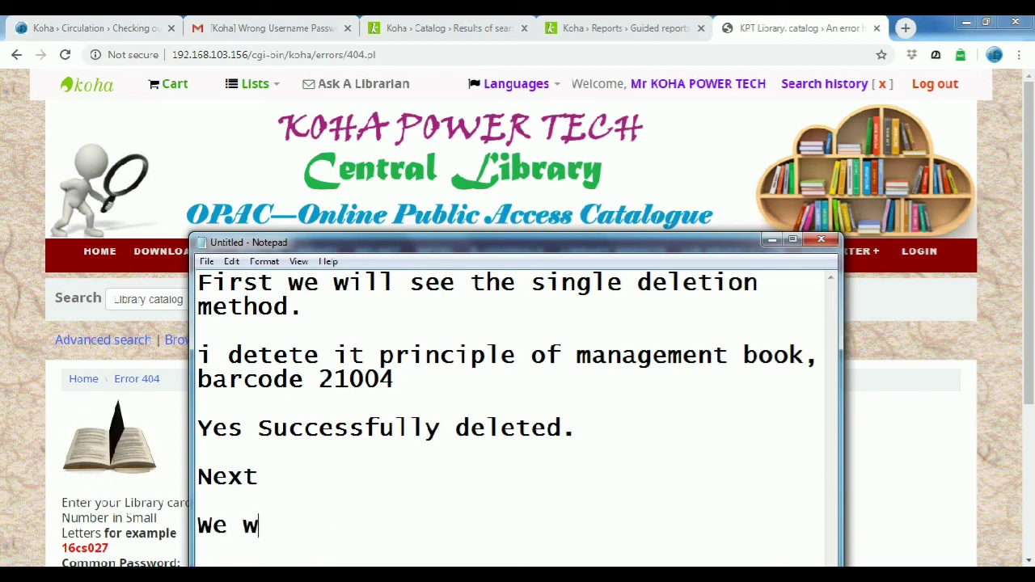
pyautogui.write('ill see ')
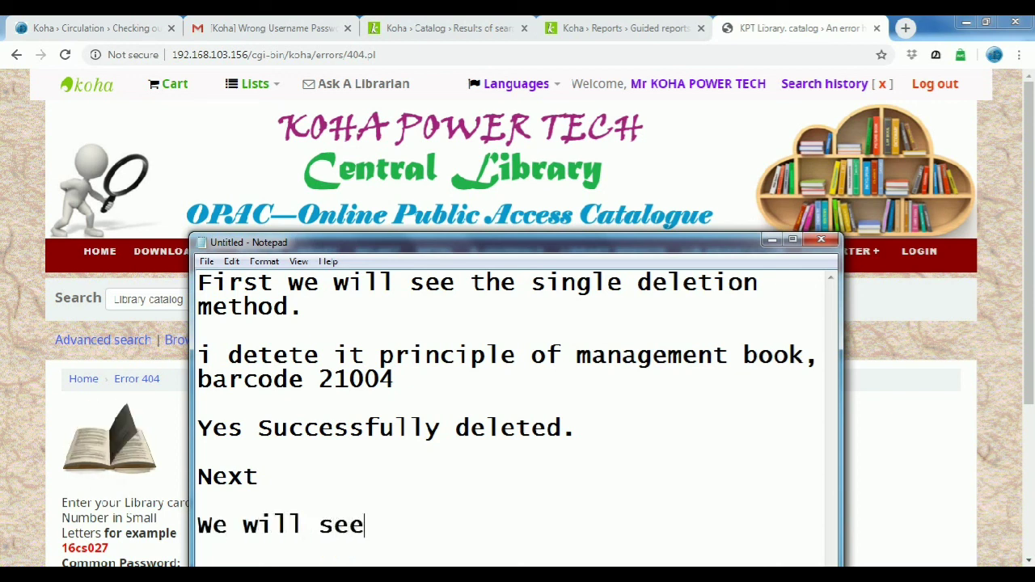
pyautogui.write('the')
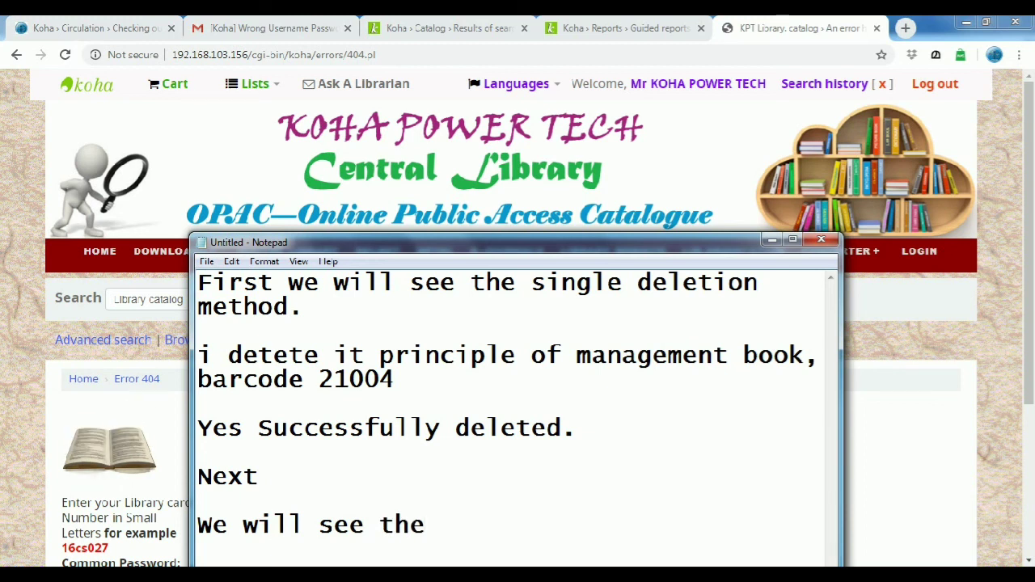
pyautogui.write(' Bul')
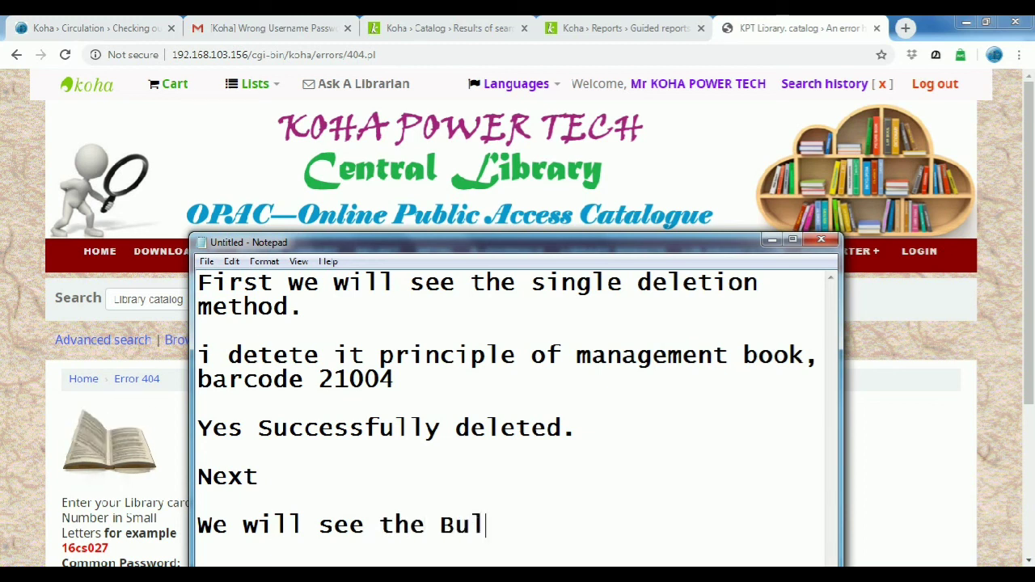
pyautogui.write('k De')
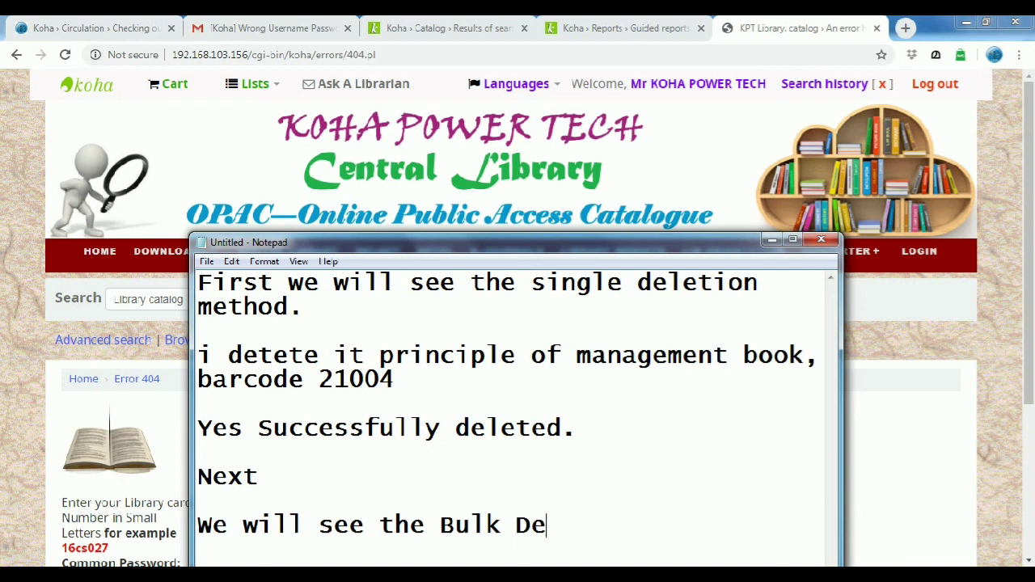
pyautogui.write('tet')
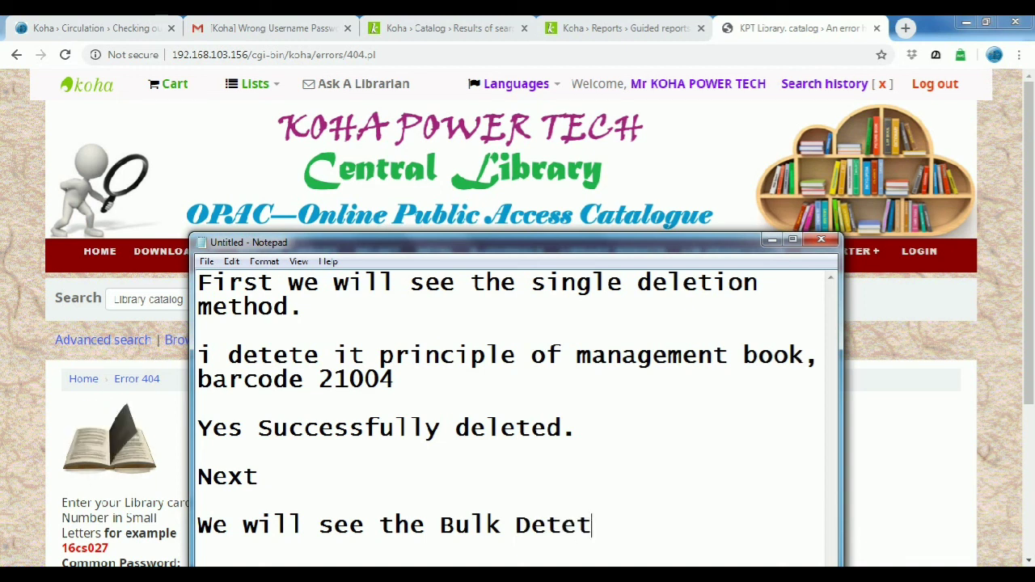
pyautogui.write('ion me')
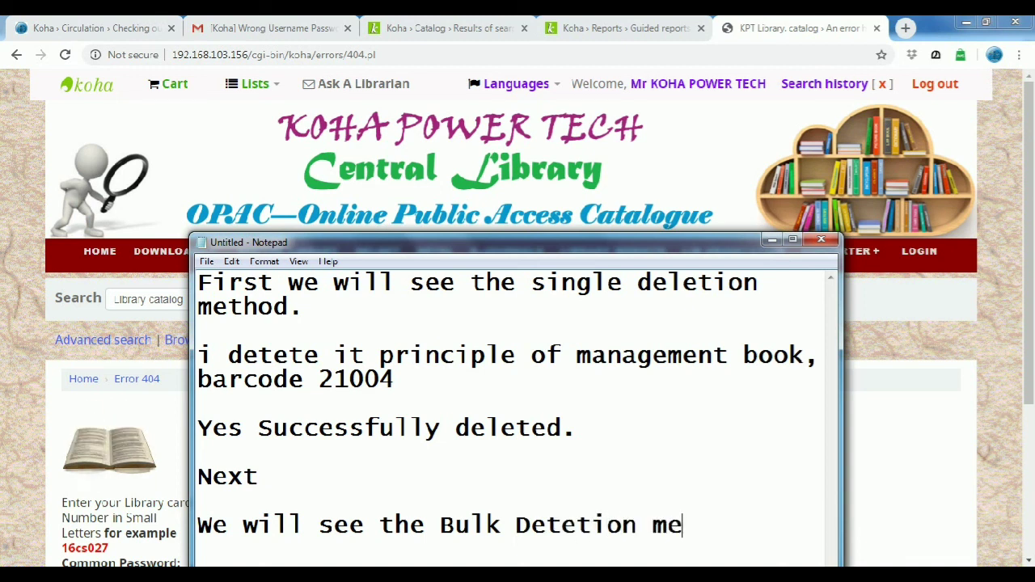
pyautogui.write('thod.')
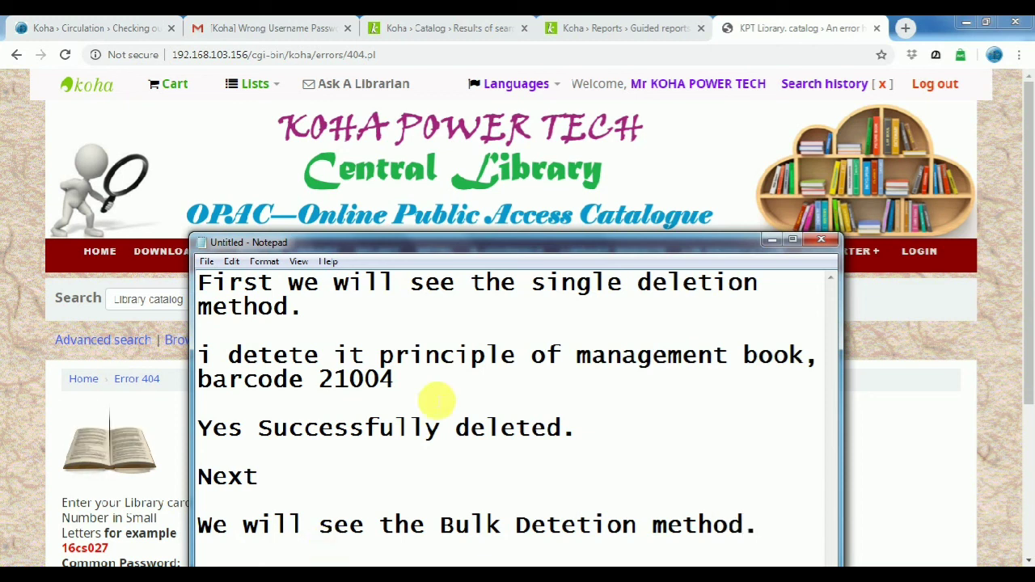
pyautogui.click(770, 243)
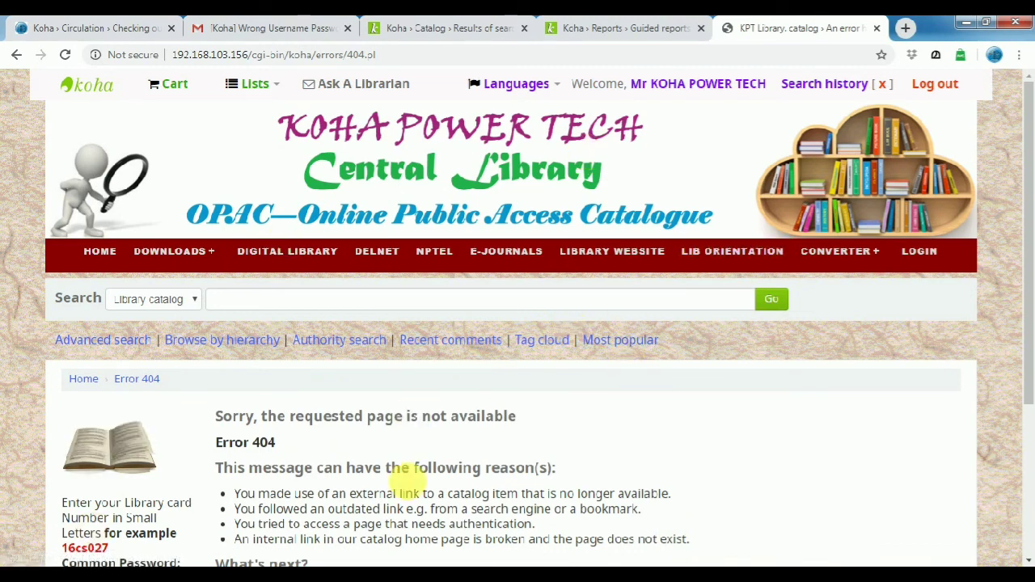
# On the Word slide, highlight 'Note the Biblio Item Number' and 'Accession register report'.
pyautogui.hotkey('alt', 'Tab')
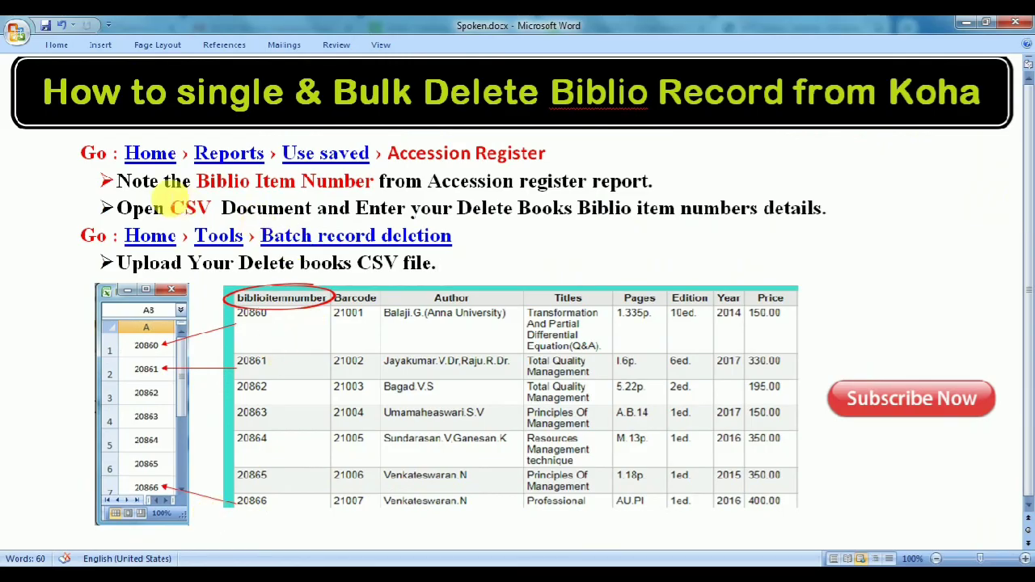
pyautogui.click(118, 182)
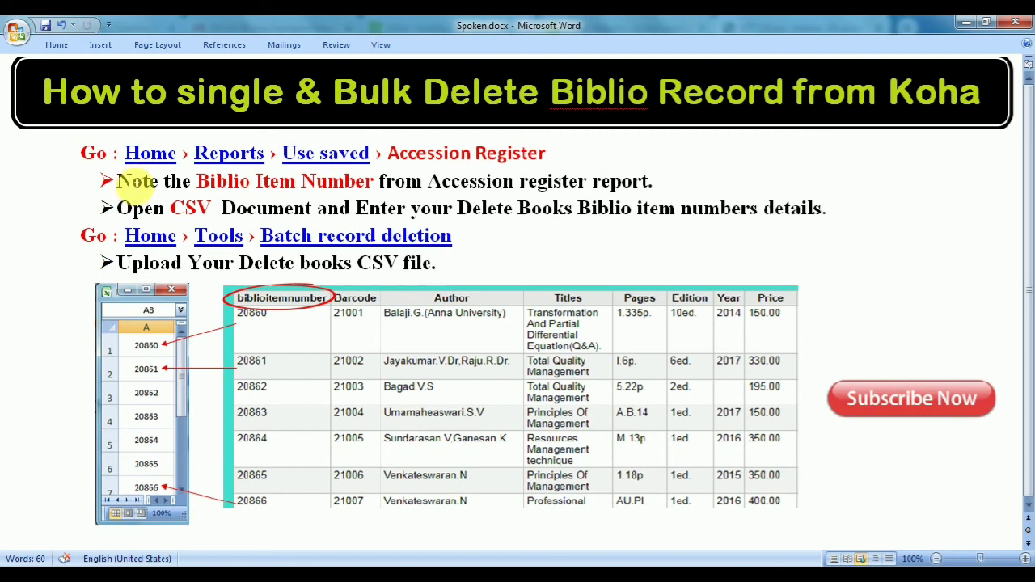
pyautogui.moveTo(119, 181); pyautogui.dragTo(361, 183)
pyautogui.moveTo(198, 181); pyautogui.dragTo(359, 182)
pyautogui.moveTo(427, 181); pyautogui.dragTo(643, 181)
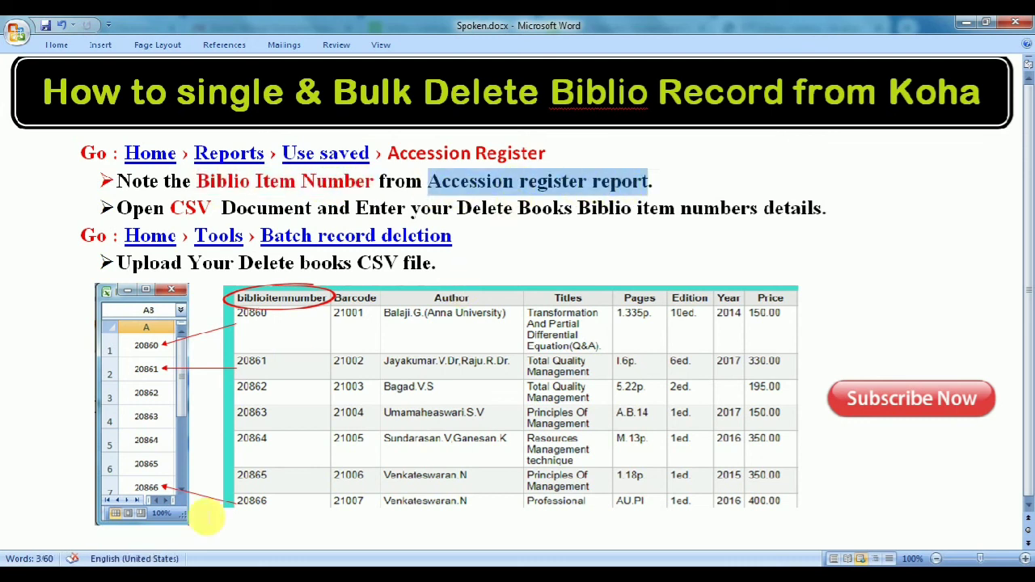
# Open Koha's Accession Register report, scroll to the bottom, and select biblio numbers 20951 and 20952.
pyautogui.click(177, 565)
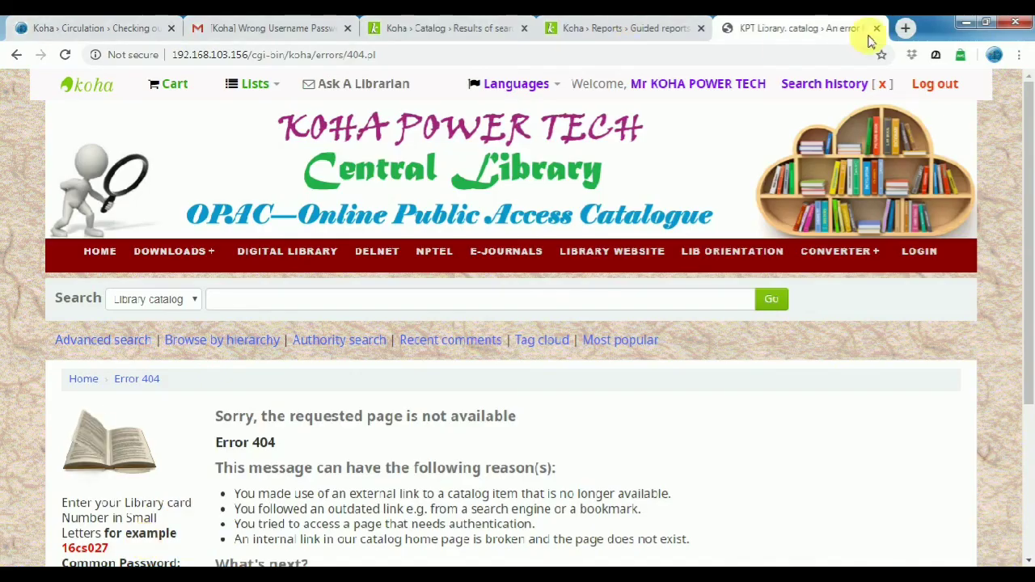
pyautogui.click(623, 28)
pyautogui.moveTo(183, 89); pyautogui.dragTo(351, 89)
pyautogui.click(354, 90)
pyautogui.moveTo(1028, 105); pyautogui.dragTo(1027, 526)
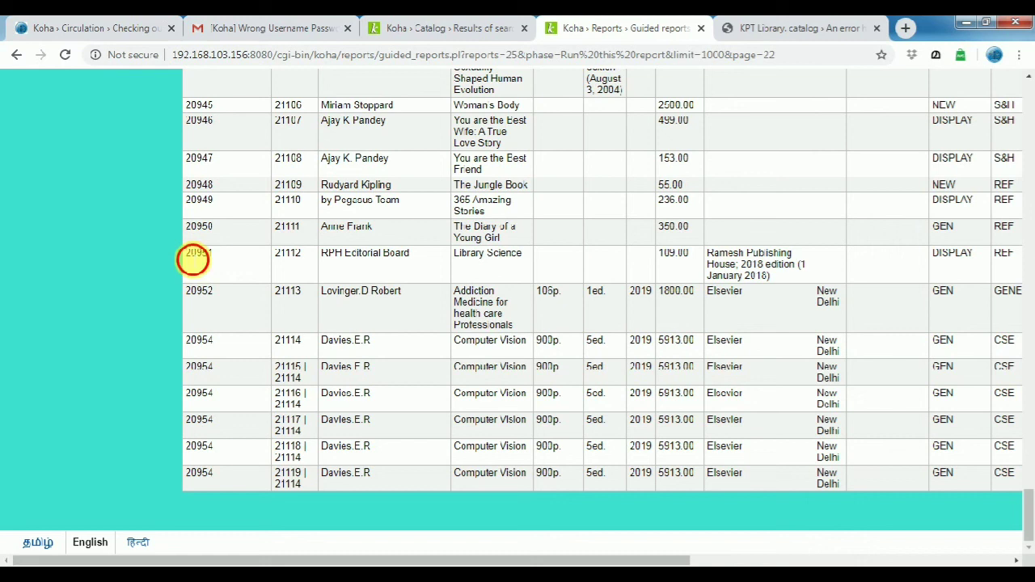
pyautogui.doubleClick(201, 257)
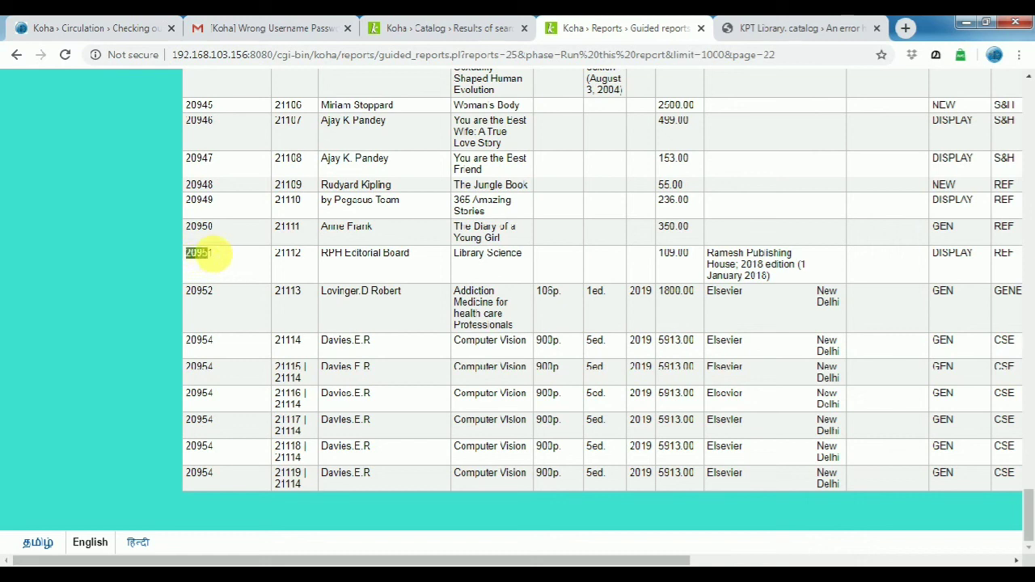
pyautogui.doubleClick(202, 291)
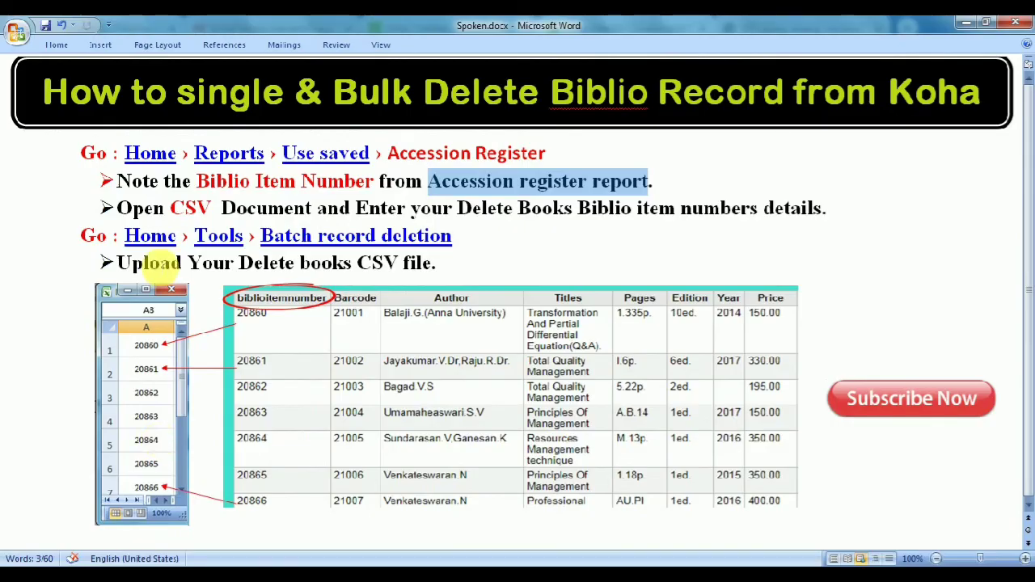
# Highlight the slide's 'Open CSV Document…' step, then minimize Word.
pyautogui.moveTo(119, 208); pyautogui.dragTo(814, 215)
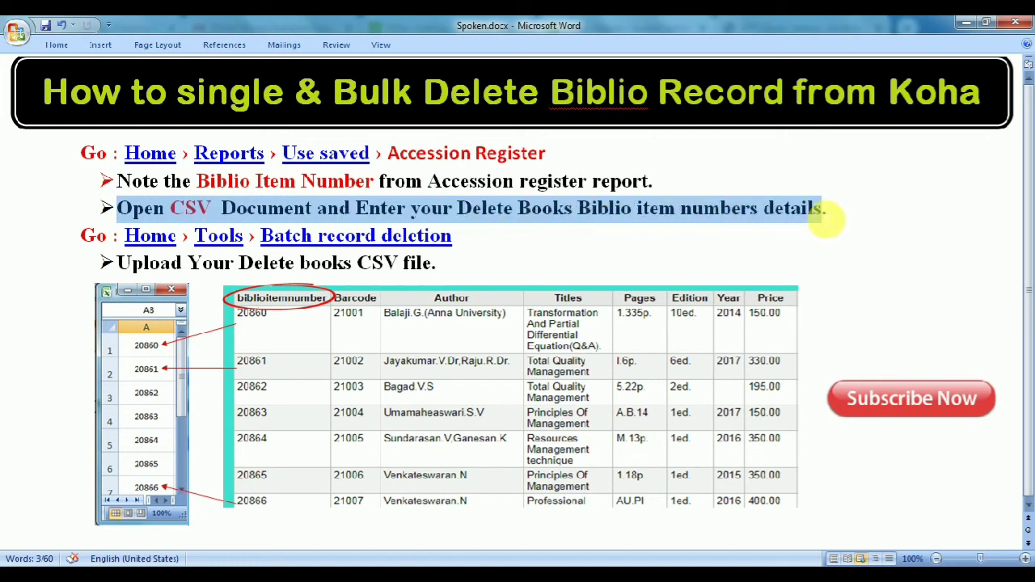
pyautogui.click(134, 207)
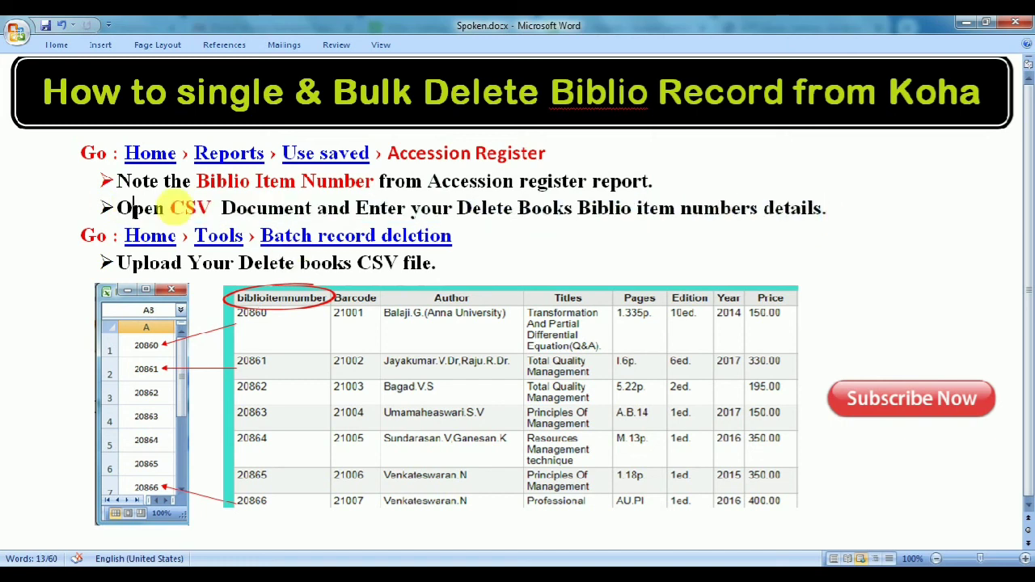
pyautogui.click(970, 26)
# Create a new Microsoft Office Excel Worksheet on the desktop with its default name and open it.
pyautogui.click(966, 25)
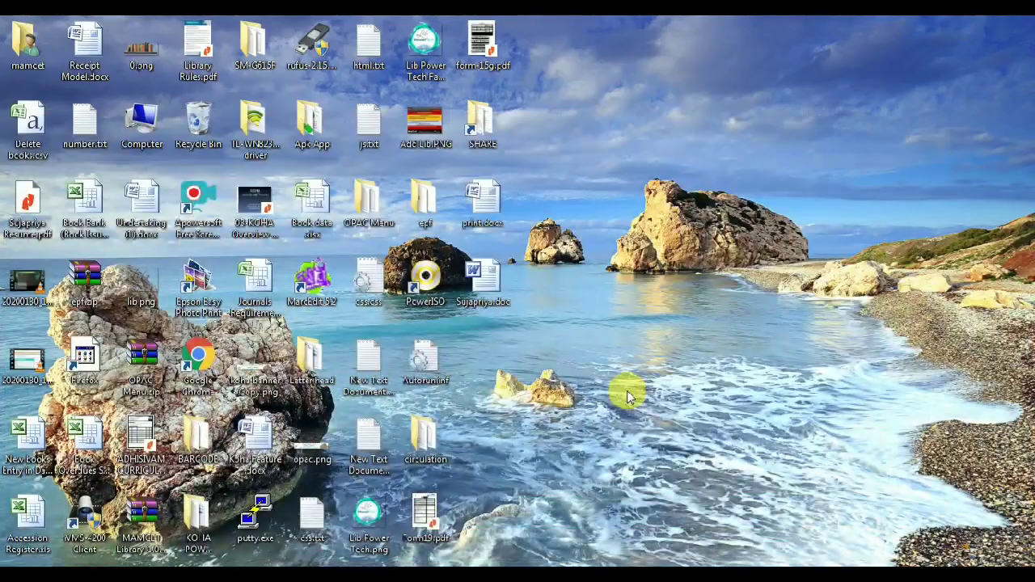
pyautogui.rightClick(626, 340)
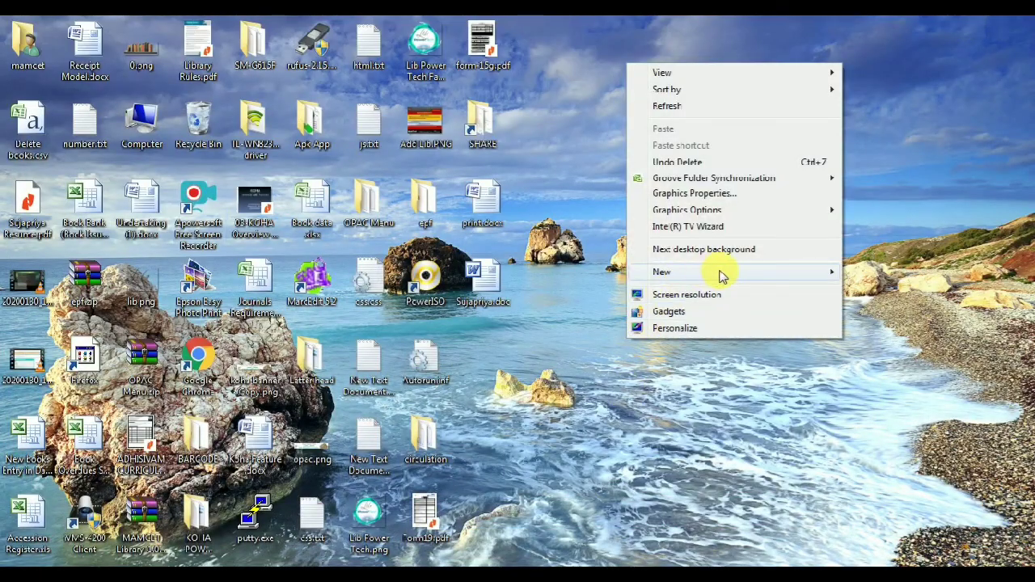
pyautogui.moveTo(793, 277)
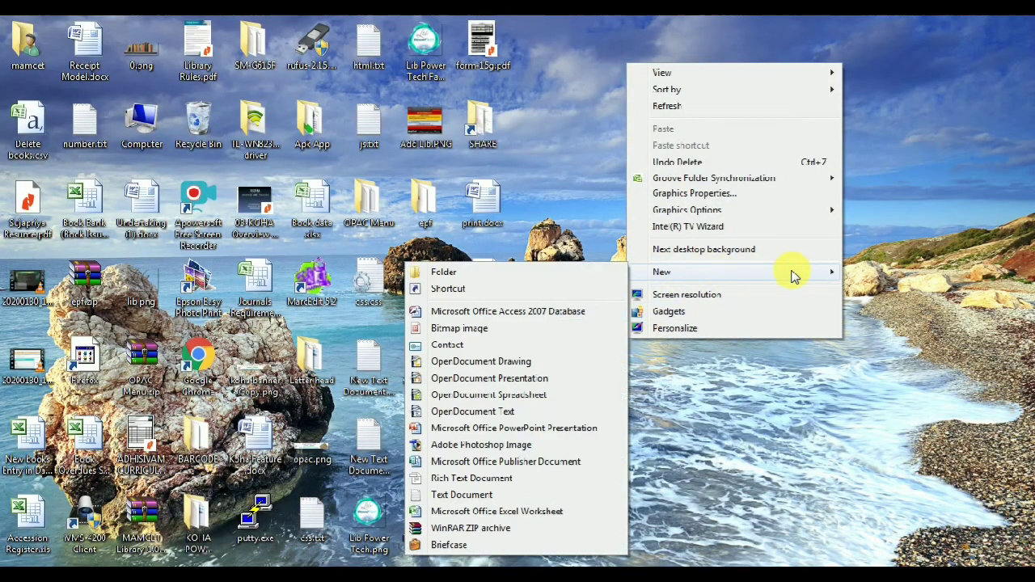
pyautogui.click(458, 515)
pyautogui.press('Return')
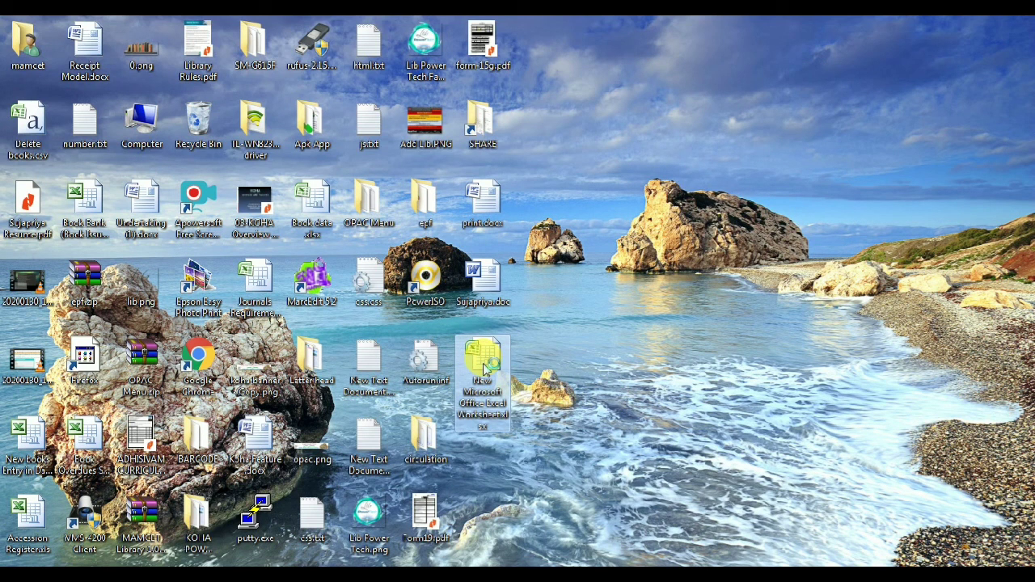
pyautogui.doubleClick(485, 366)
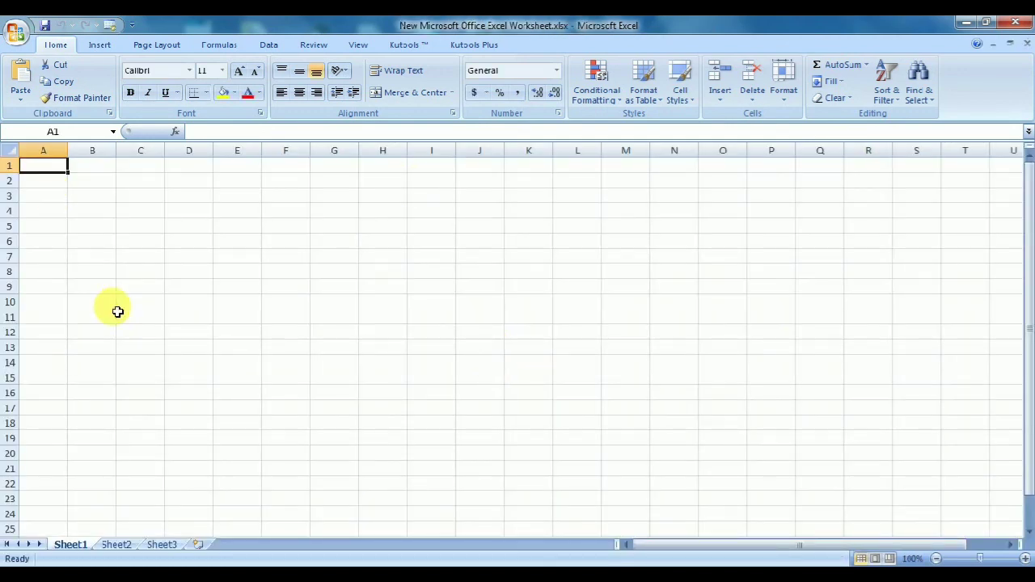
# Resize and reposition the Excel window so it sits beside the Koha report.
pyautogui.click(114, 306)
pyautogui.click(65, 196)
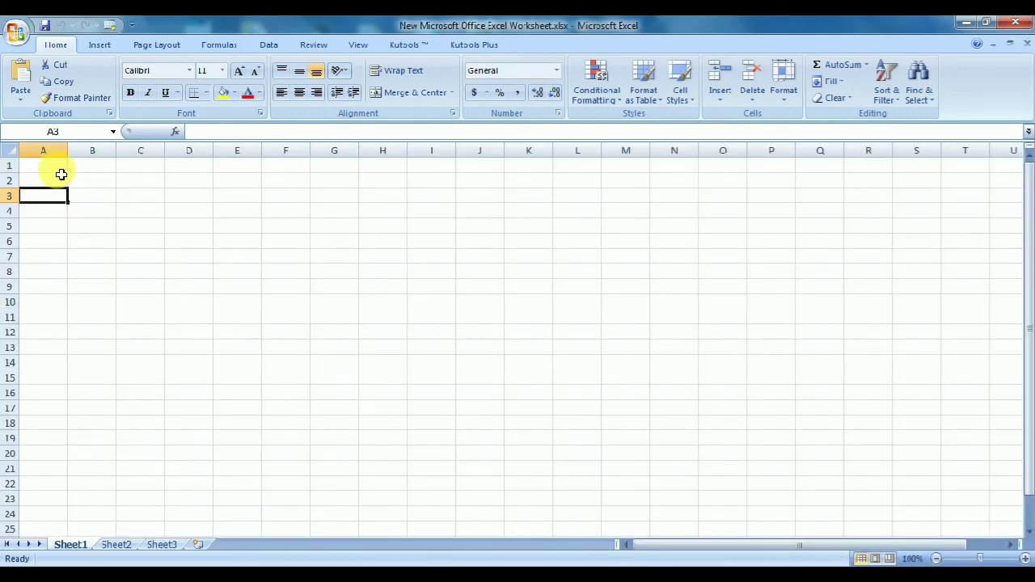
pyautogui.click(63, 168)
pyautogui.click(989, 24)
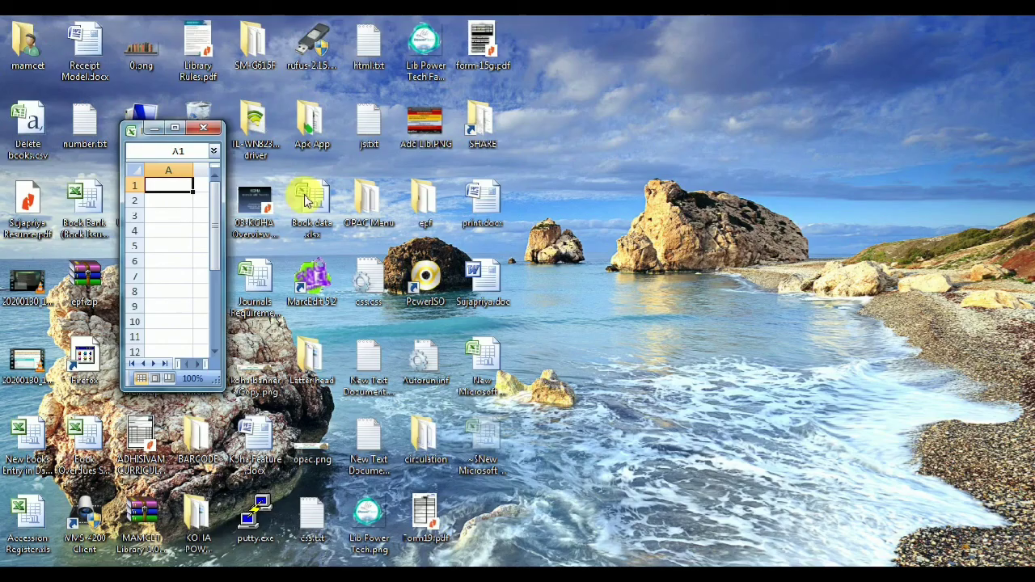
pyautogui.moveTo(222, 239); pyautogui.dragTo(790, 267)
pyautogui.moveTo(470, 395); pyautogui.dragTo(457, 480)
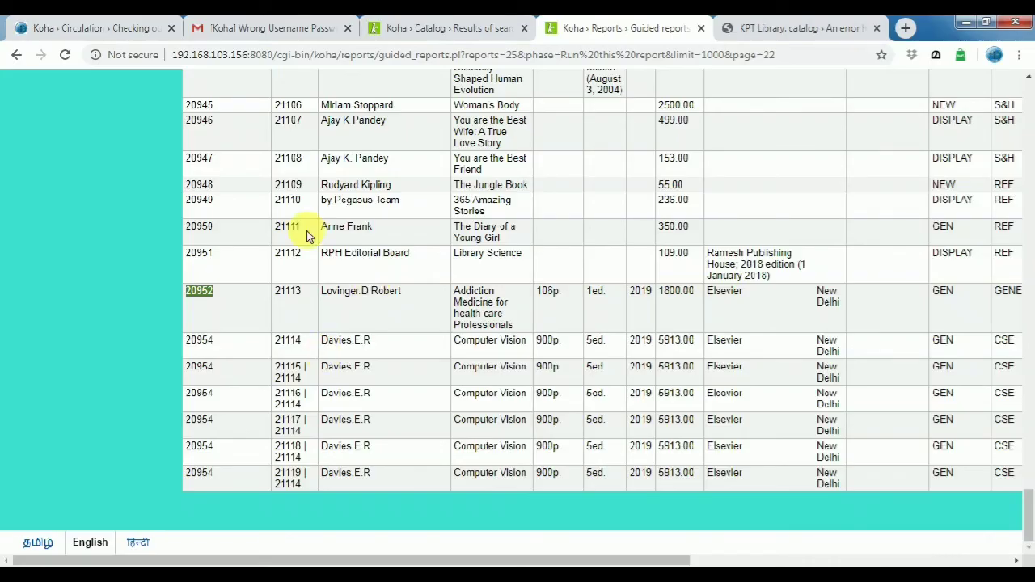
pyautogui.click(314, 564)
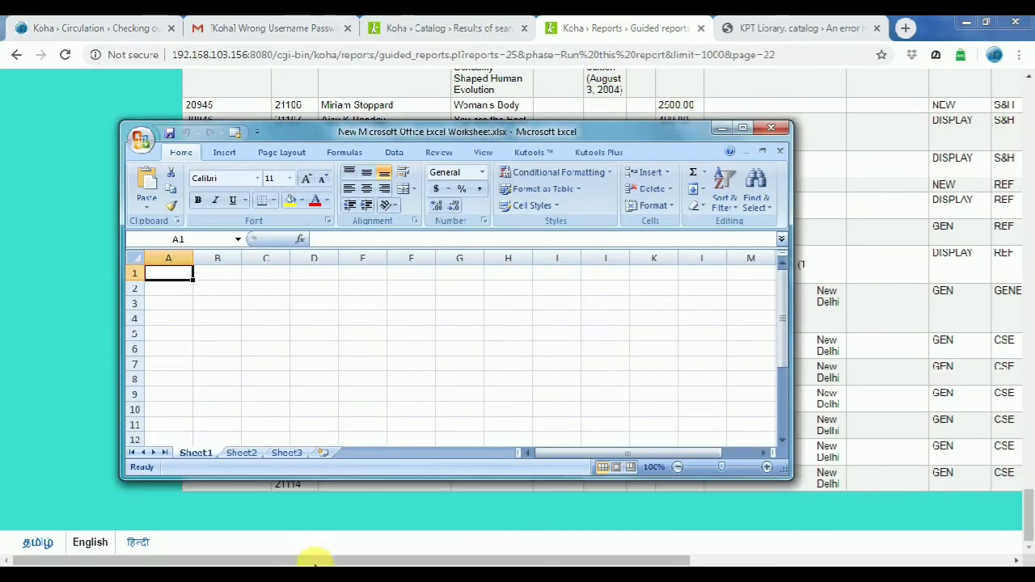
pyautogui.moveTo(405, 132); pyautogui.dragTo(566, 156)
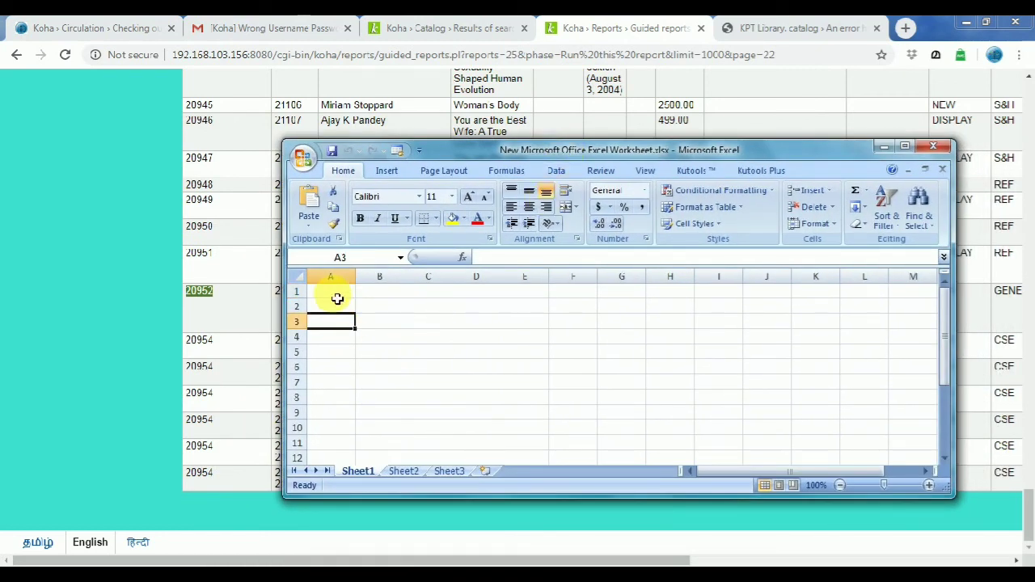
# Enter biblio numbers 20952 in A1 and 20954 in A2.
pyautogui.write('20952')
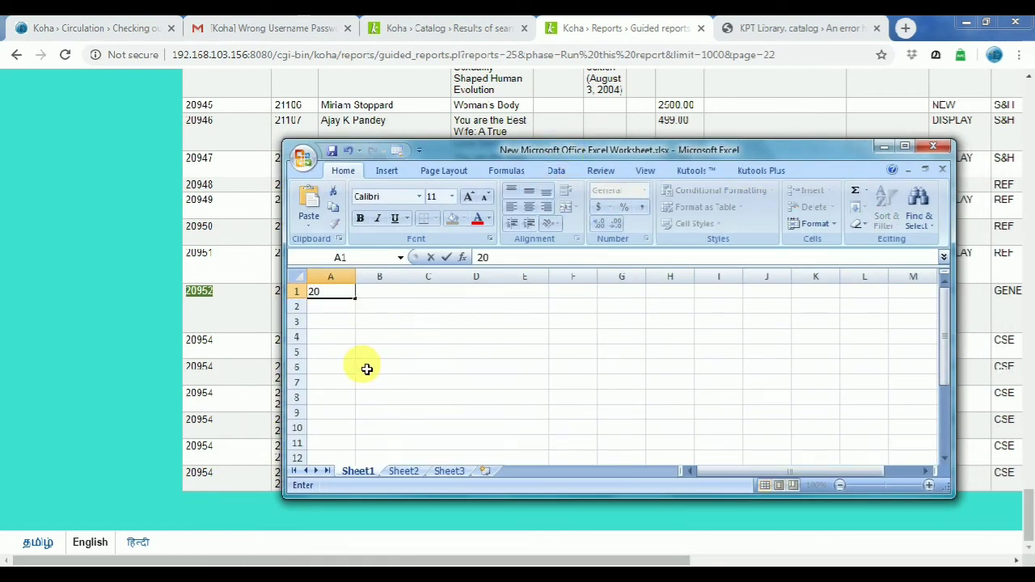
pyautogui.click(342, 306)
pyautogui.doubleClick(200, 341)
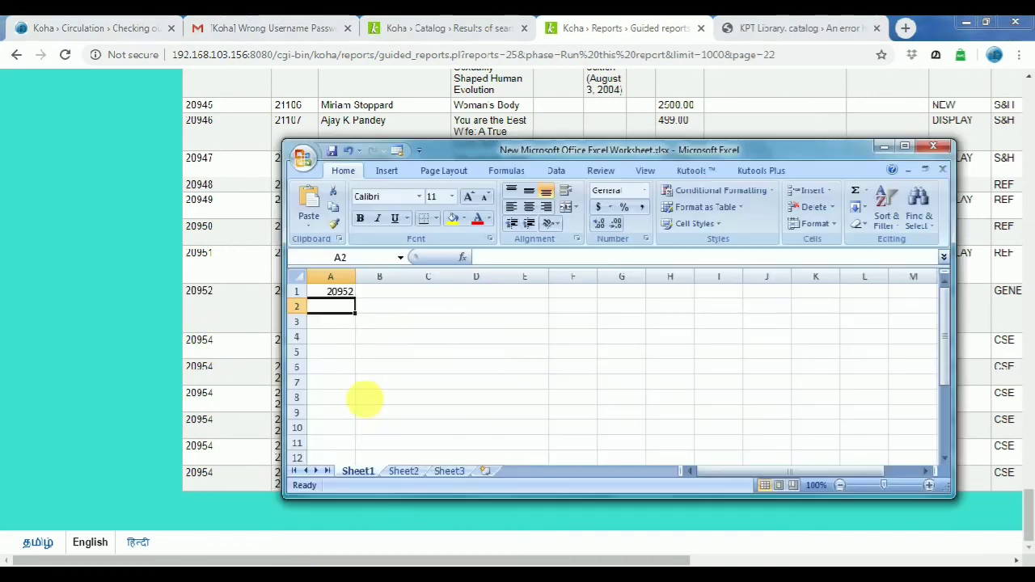
pyautogui.click(305, 564)
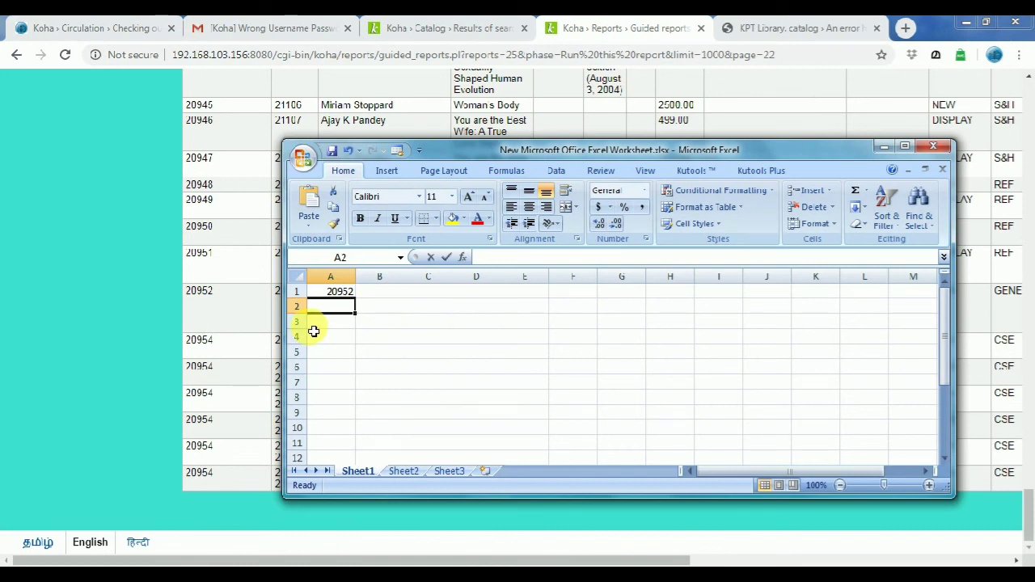
pyautogui.write('20954')
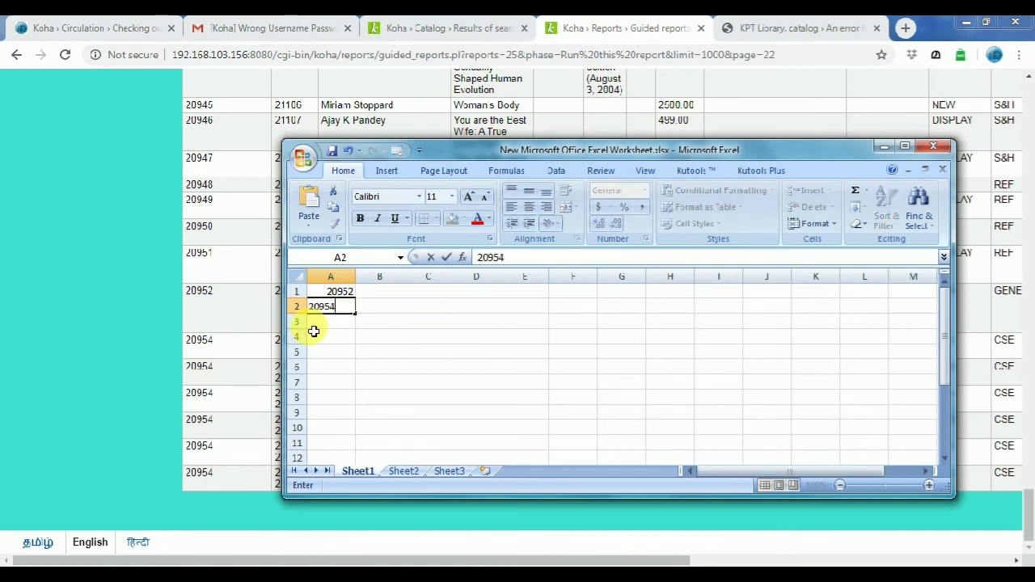
pyautogui.press('Return')
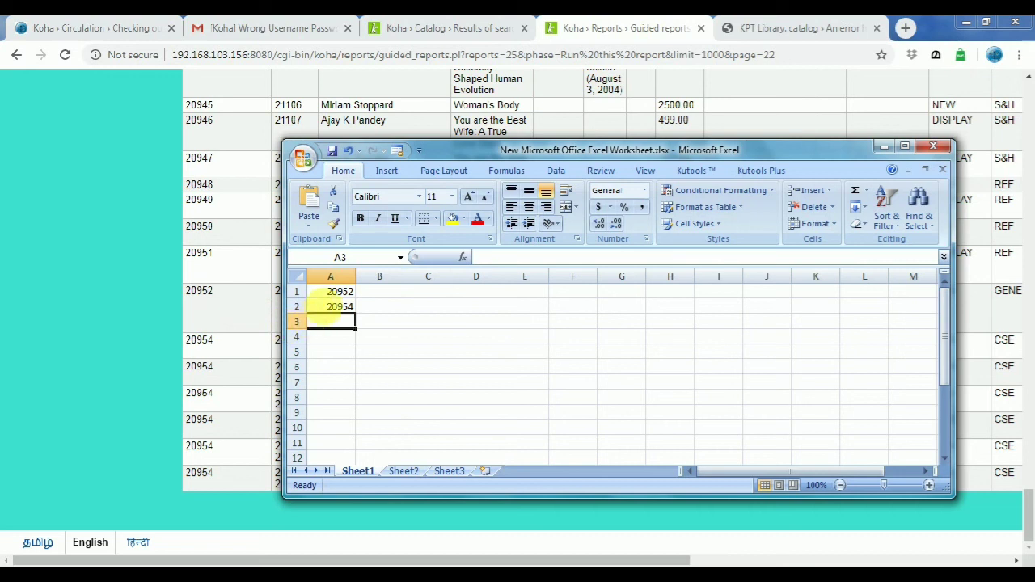
# Insert a row at the top and enter 20951 in cell A1.
pyautogui.click(296, 291)
pyautogui.hotkey('ctrl', '+')
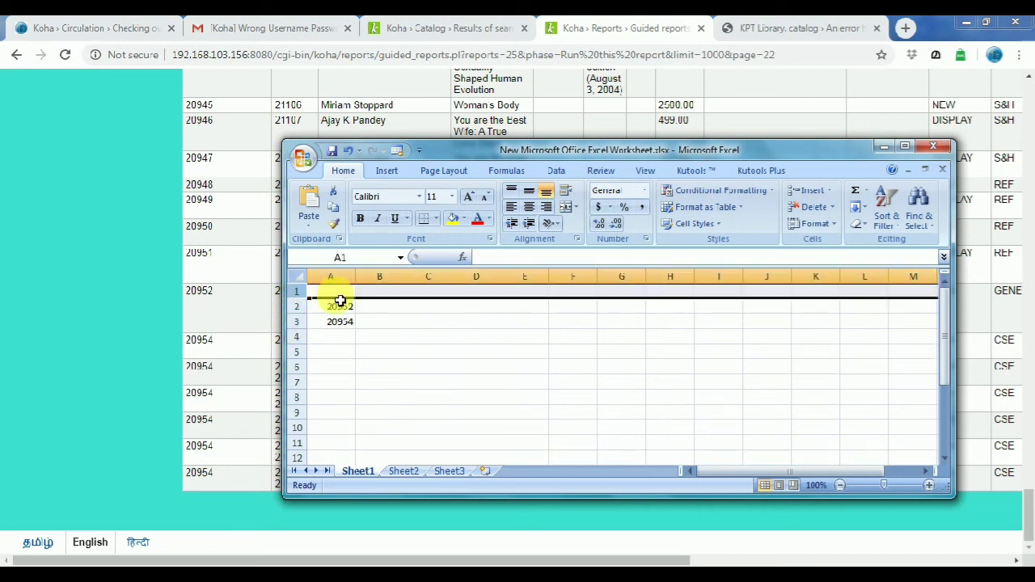
pyautogui.click(204, 257)
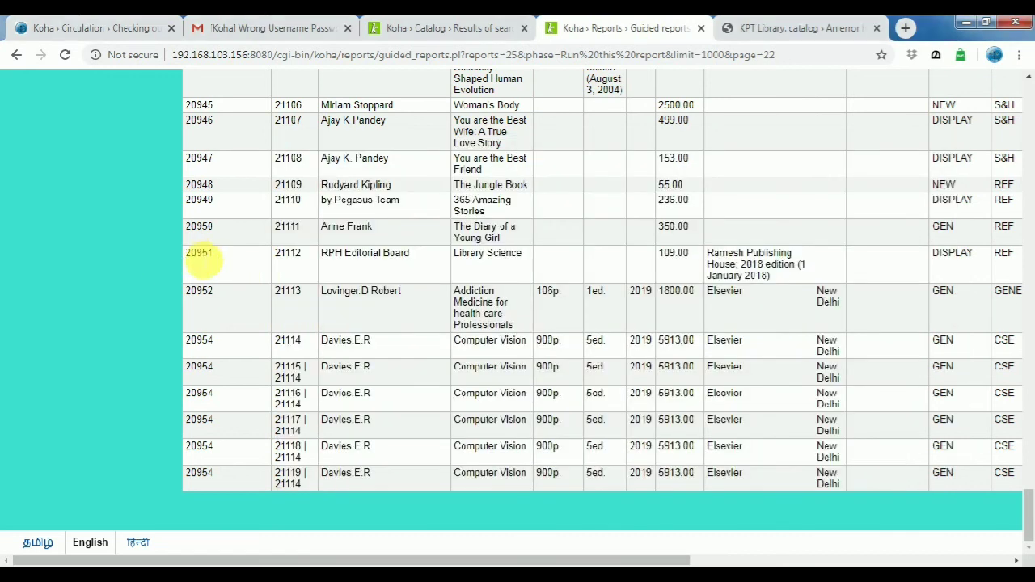
pyautogui.moveTo(199, 257); pyautogui.dragTo(190, 255)
pyautogui.hotkey('alt', 'Tab')
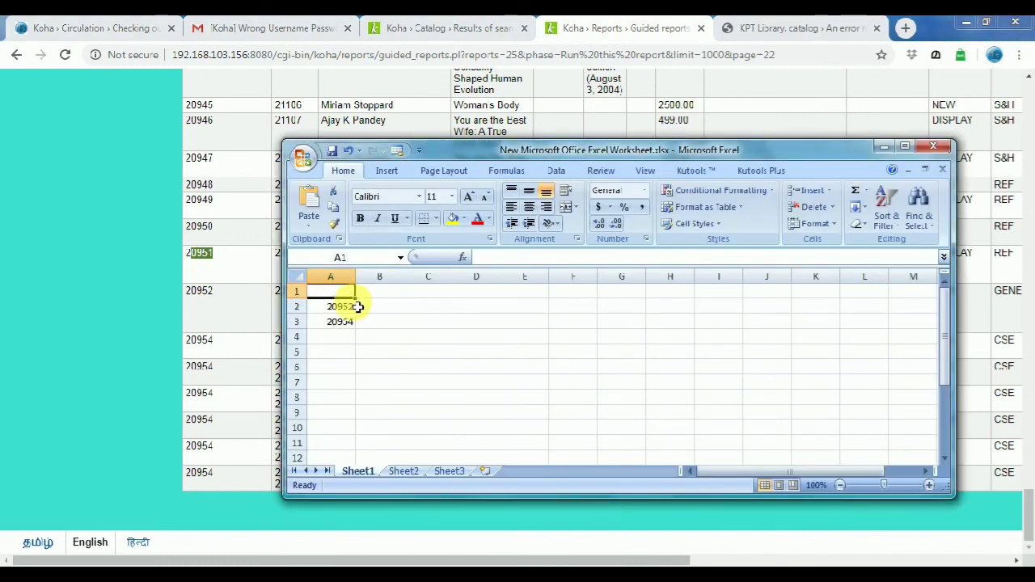
pyautogui.write('20951')
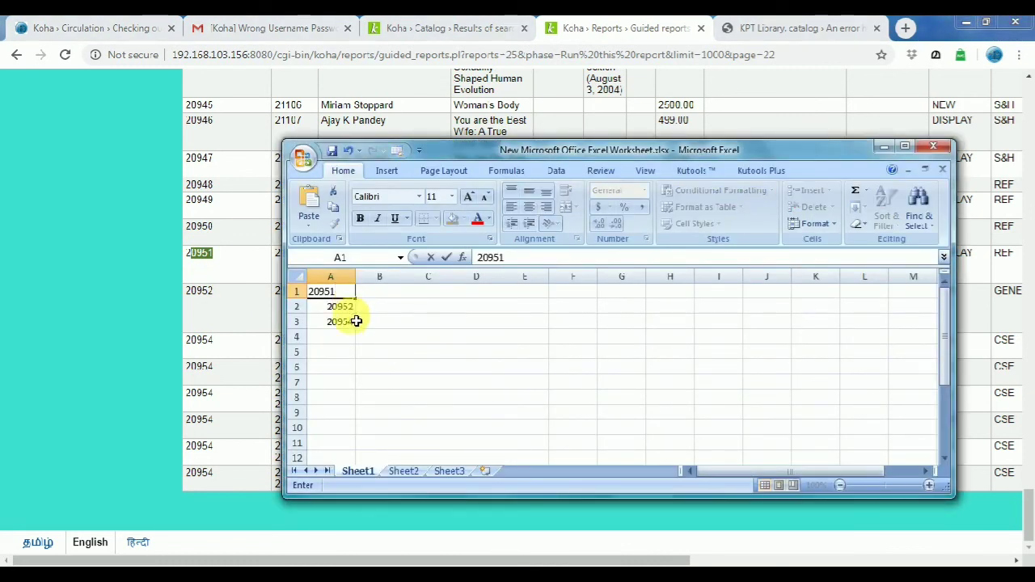
pyautogui.click(348, 338)
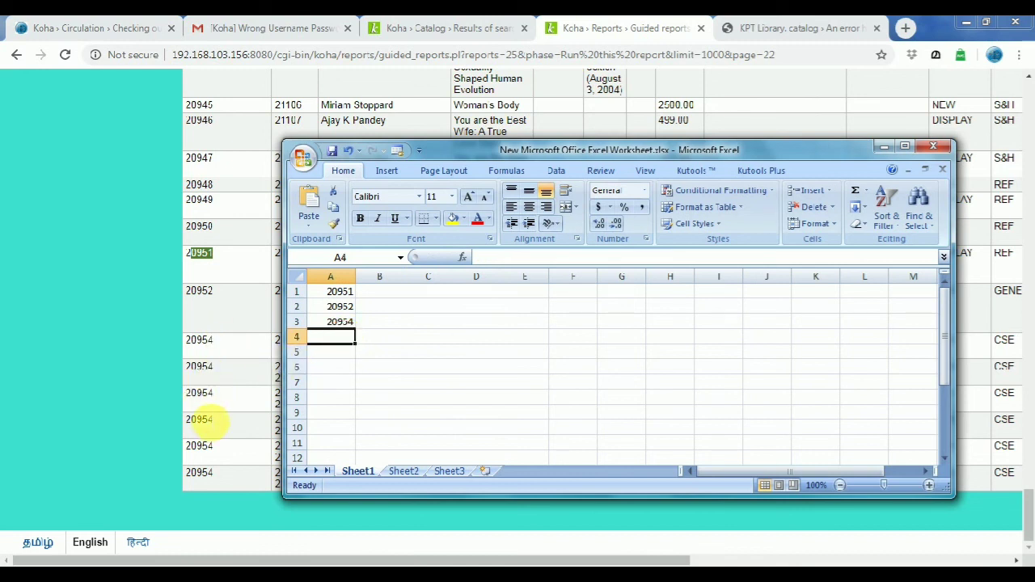
# Fill 20954 down column A to row 8 and check the filled cells.
pyautogui.click(343, 323)
pyautogui.moveTo(355, 328); pyautogui.dragTo(361, 409)
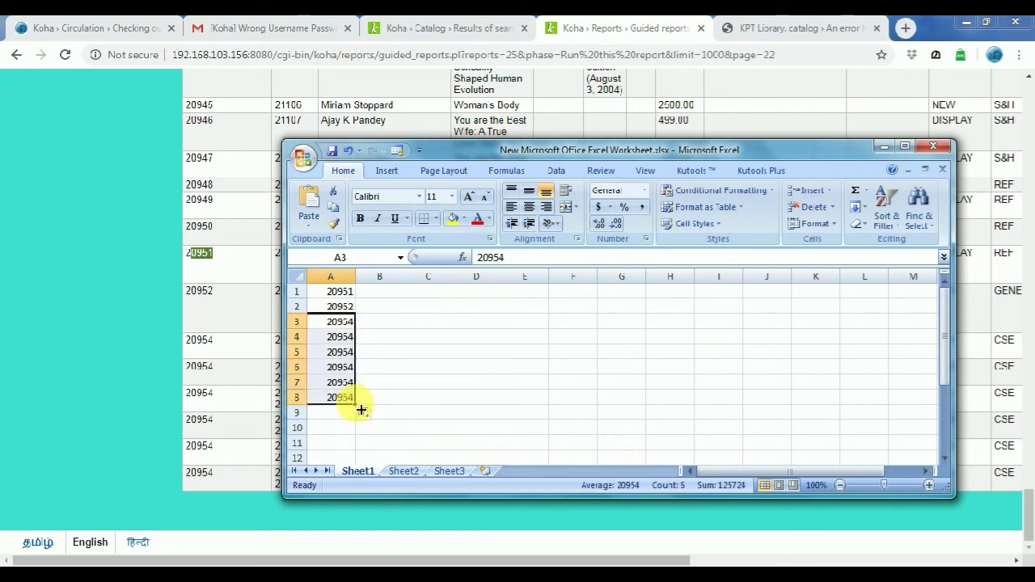
pyautogui.click(344, 338)
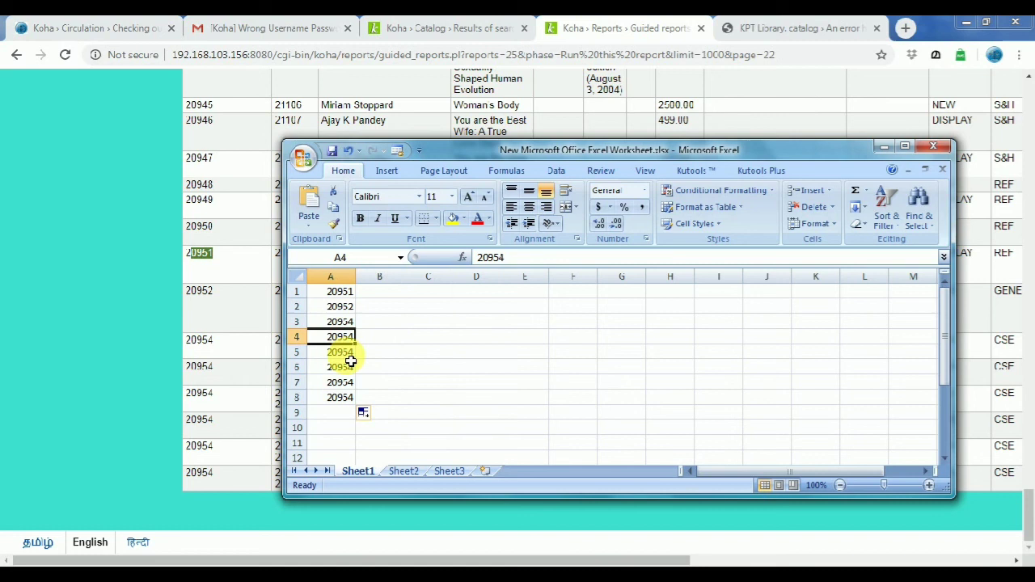
pyautogui.click(346, 354)
pyautogui.click(347, 367)
pyautogui.click(344, 382)
pyautogui.click(339, 397)
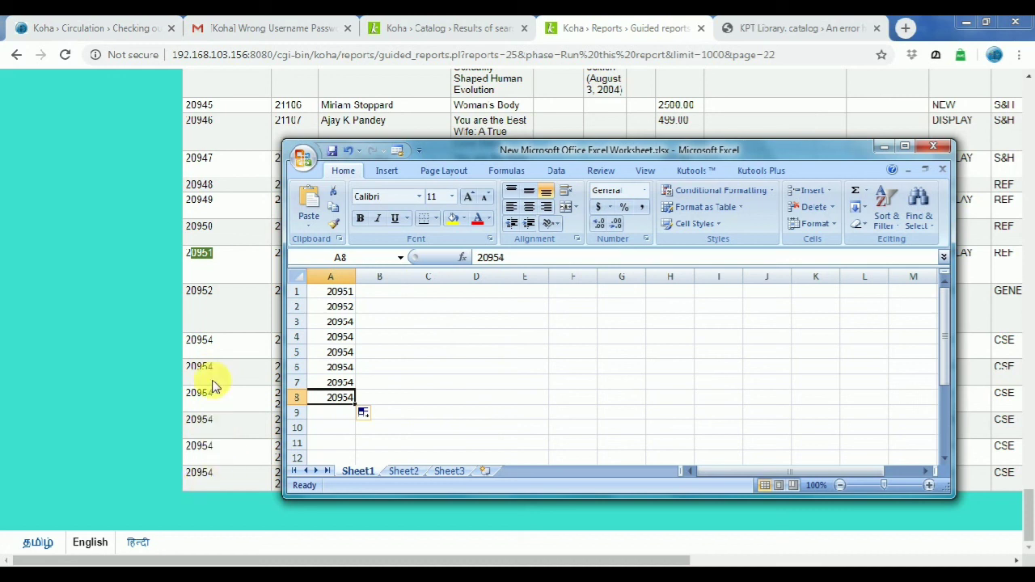
# Compare the list against the report's biblioitemnumber column heading.
pyautogui.click(1027, 513)
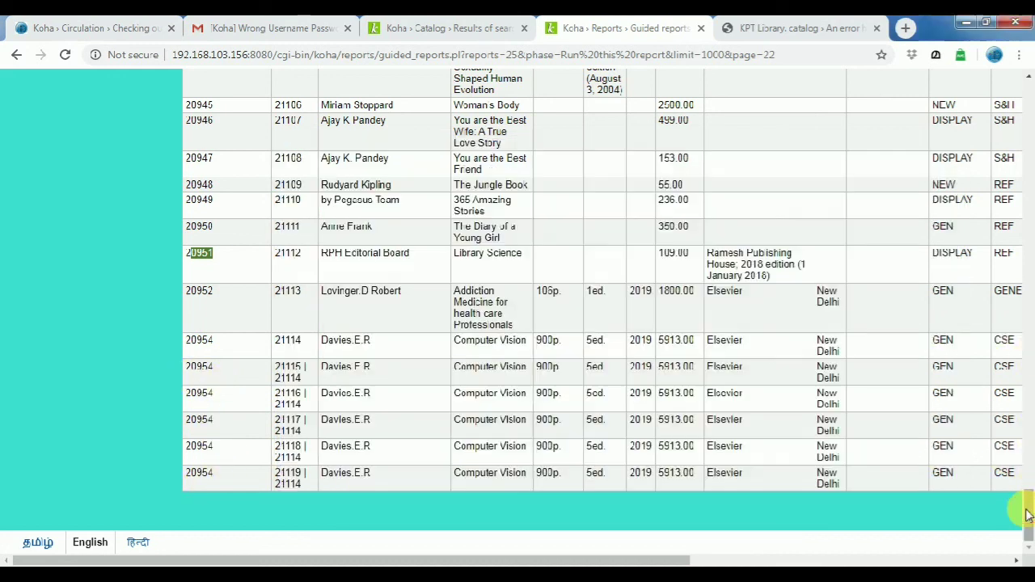
pyautogui.moveTo(1027, 514); pyautogui.dragTo(1029, 81)
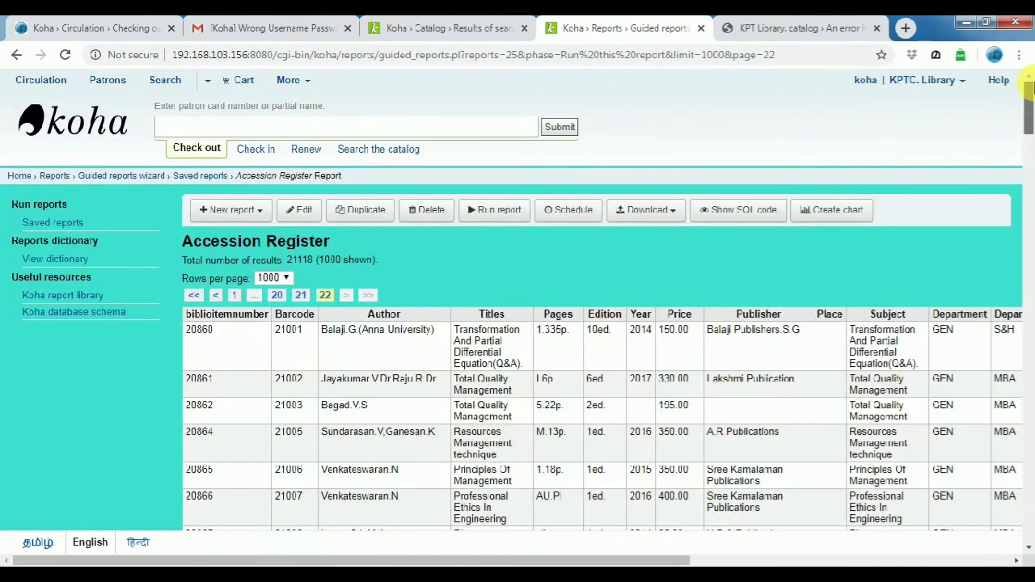
pyautogui.moveTo(188, 315); pyautogui.dragTo(269, 327)
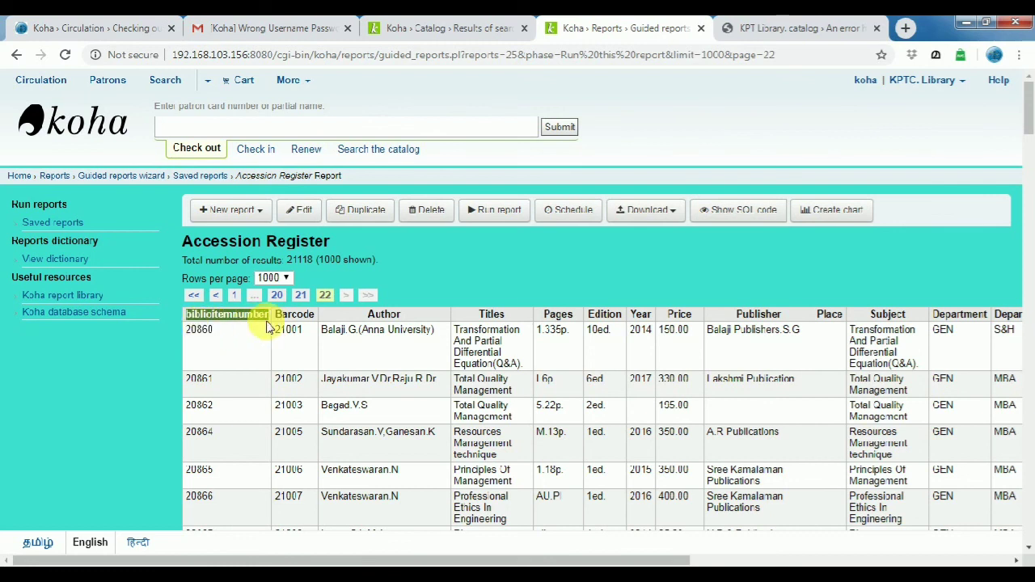
pyautogui.hotkey('alt', 'Tab')
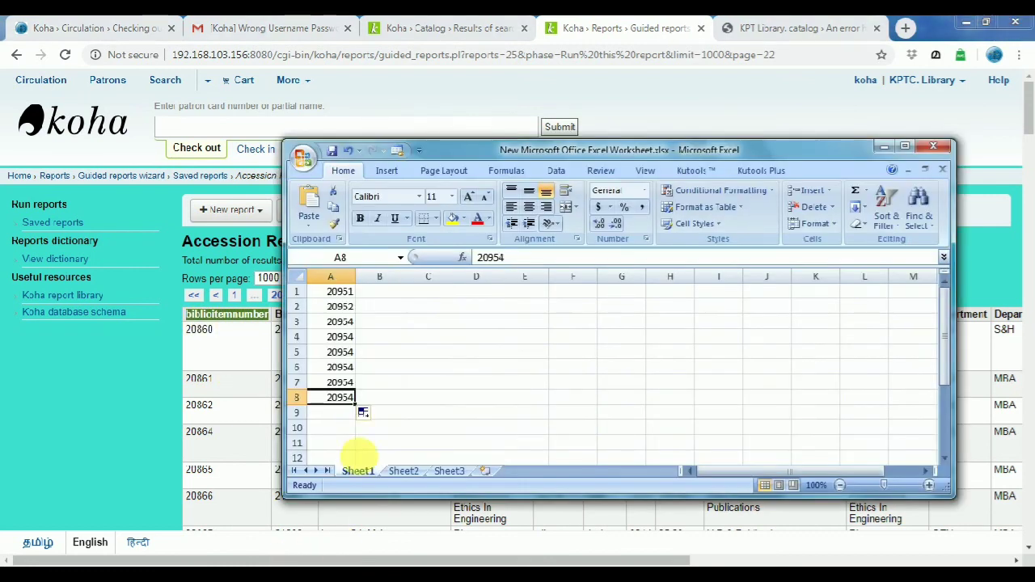
pyautogui.click(486, 370)
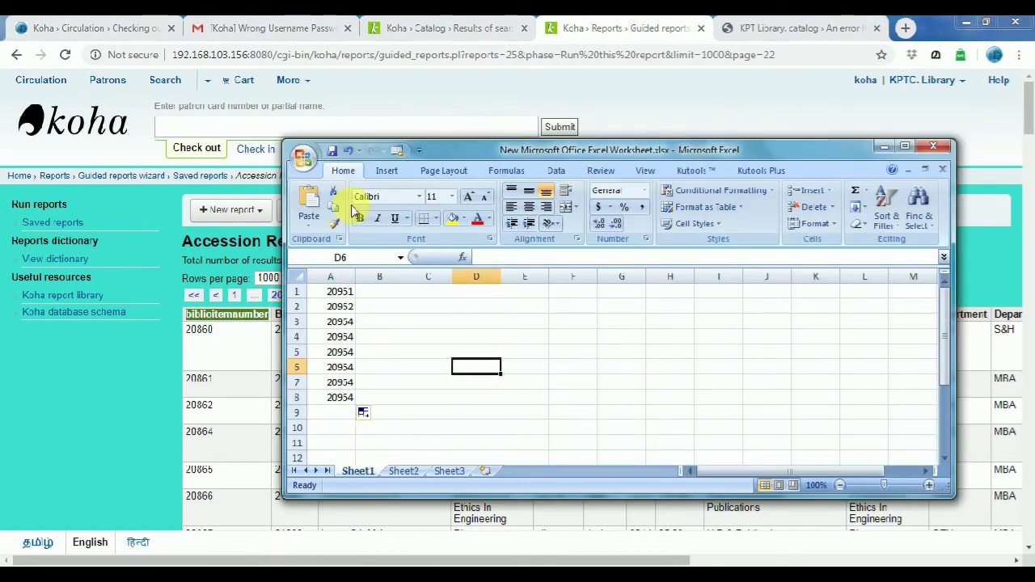
# Save As 'Delete book' in CSV (Comma delimited) format on the Desktop, keeping only the active sheet.
pyautogui.click(304, 158)
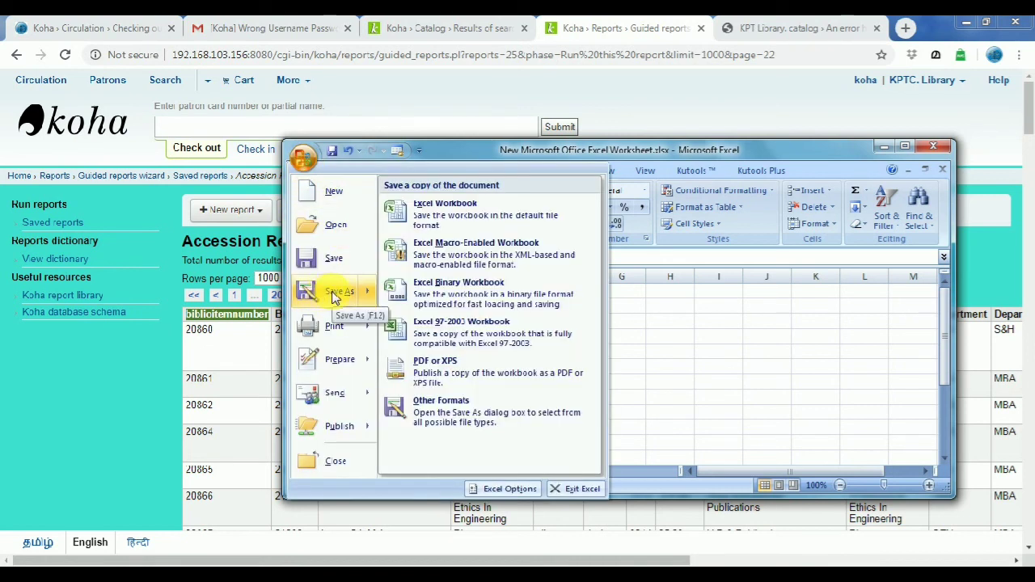
pyautogui.click(337, 293)
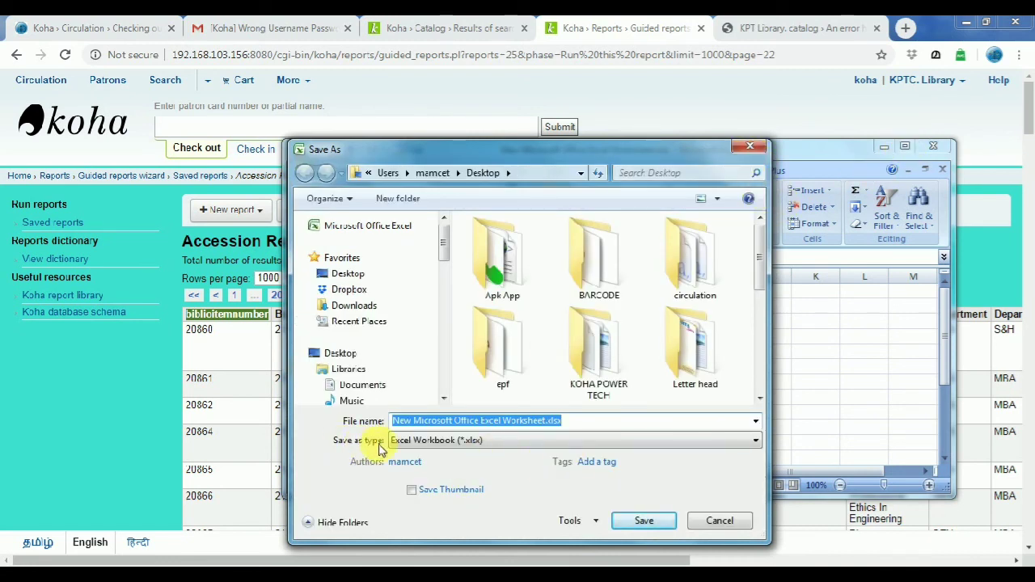
pyautogui.click(606, 445)
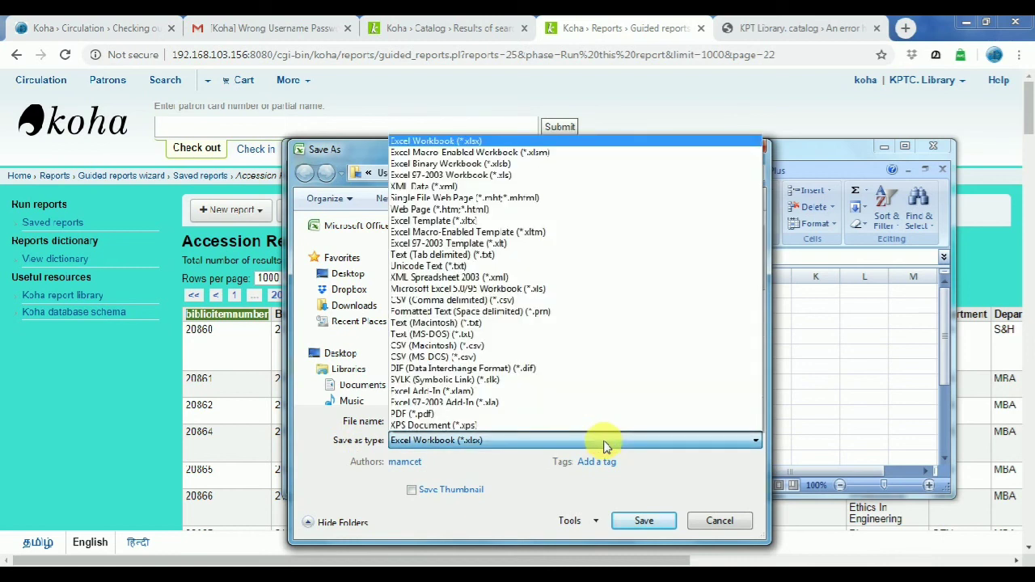
pyautogui.press('c')
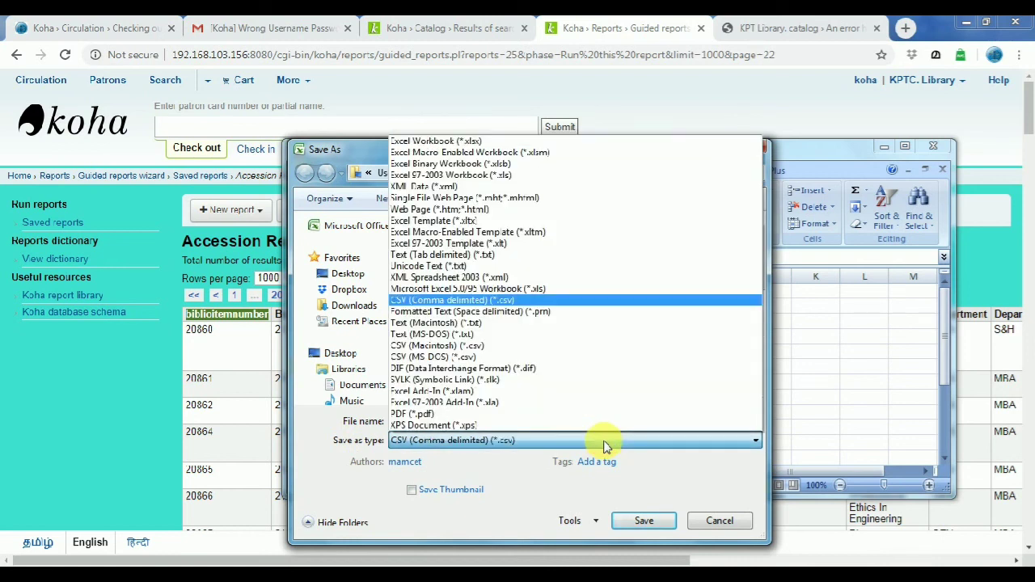
pyautogui.click(490, 301)
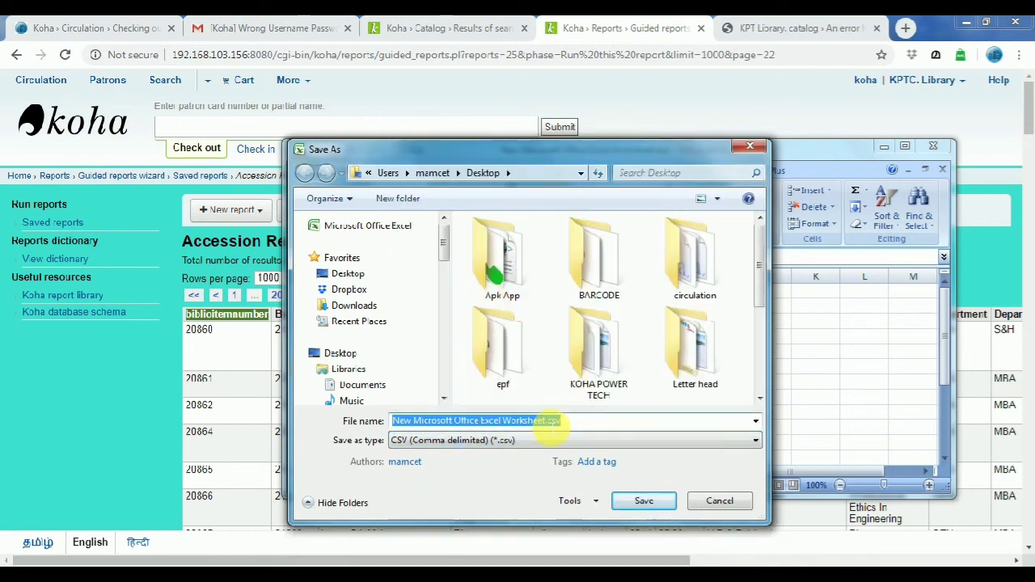
pyautogui.click(545, 424)
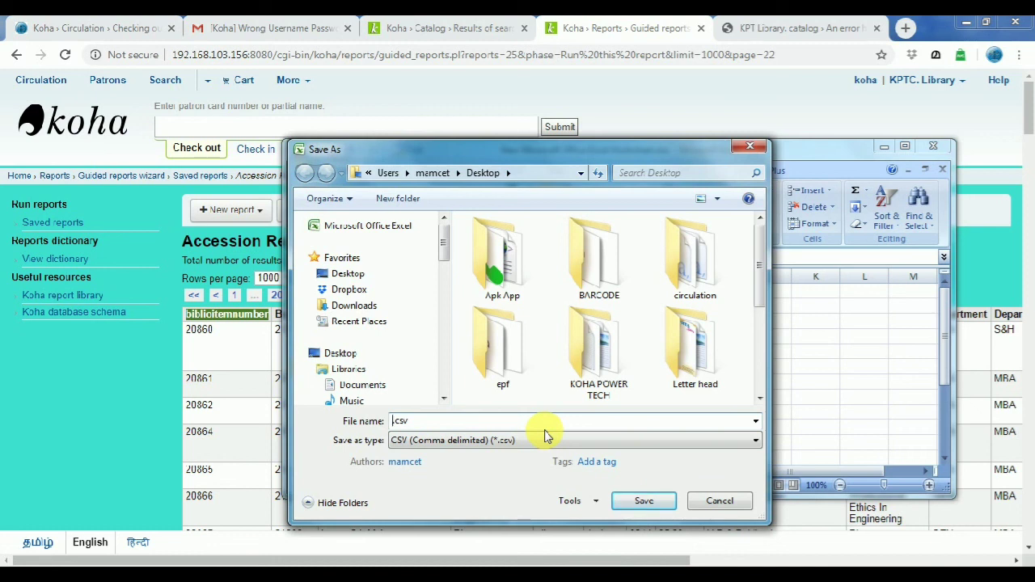
pyautogui.write('U')
pyautogui.click(348, 274)
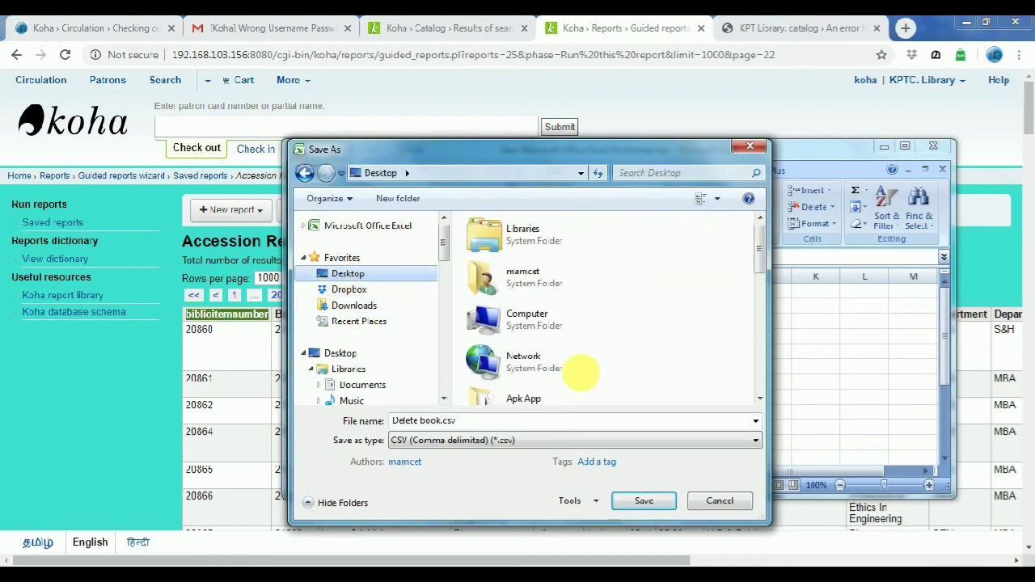
pyautogui.click(642, 501)
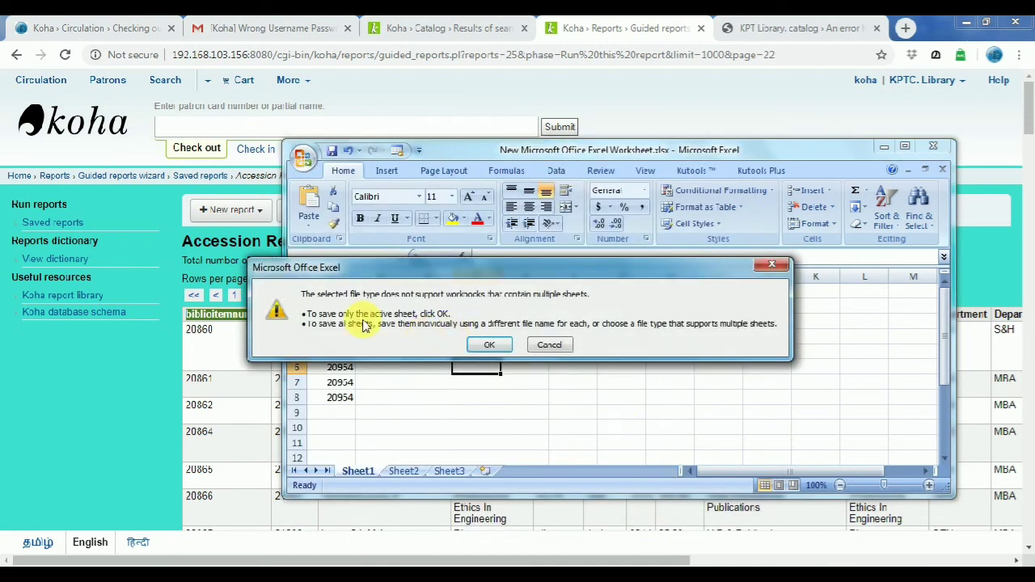
pyautogui.click(491, 348)
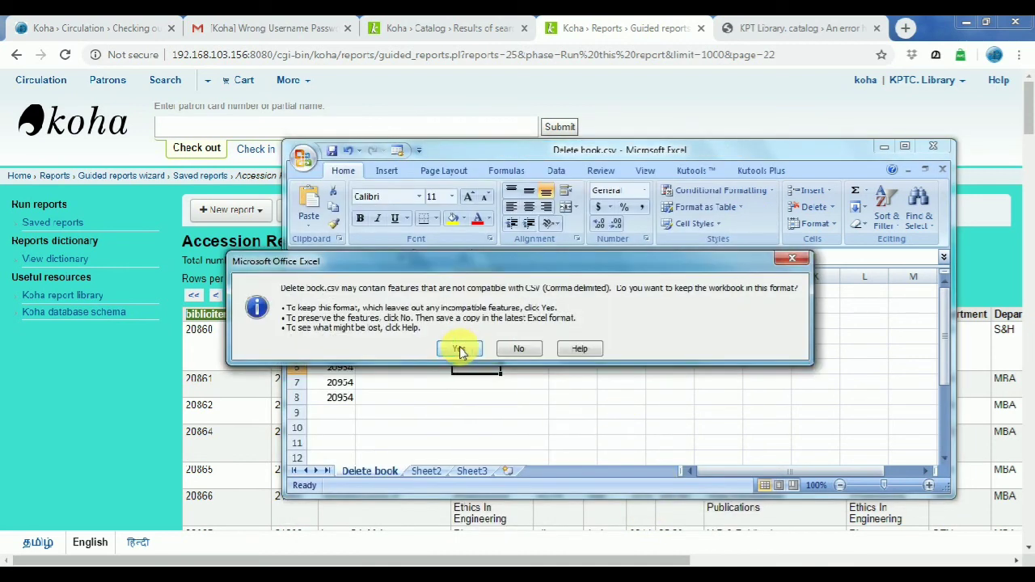
pyautogui.click(460, 349)
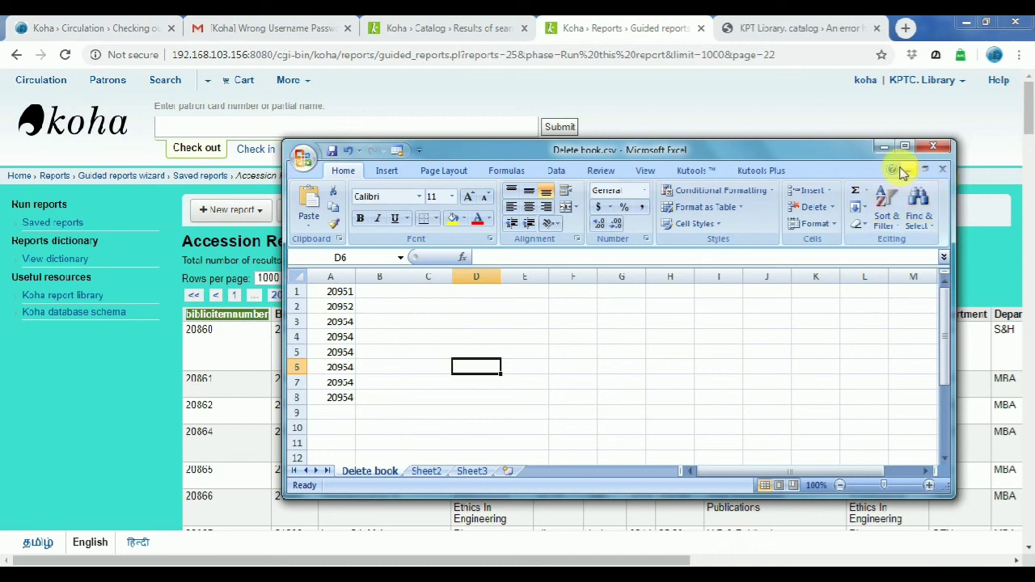
# Close Excel, saving and replacing Delete book.csv in CSV format, then minimize the browser.
pyautogui.click(933, 147)
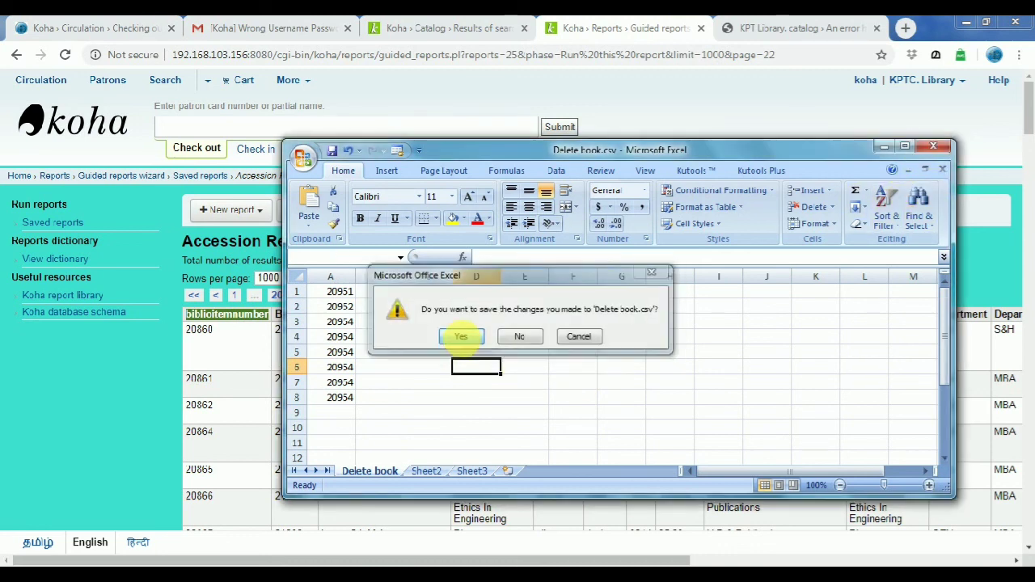
pyautogui.click(463, 340)
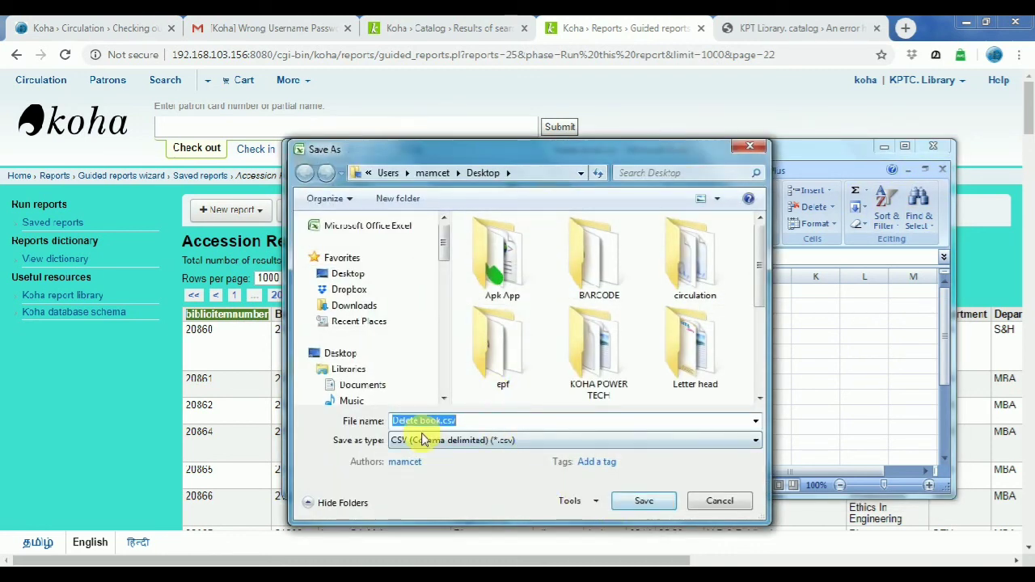
pyautogui.click(631, 501)
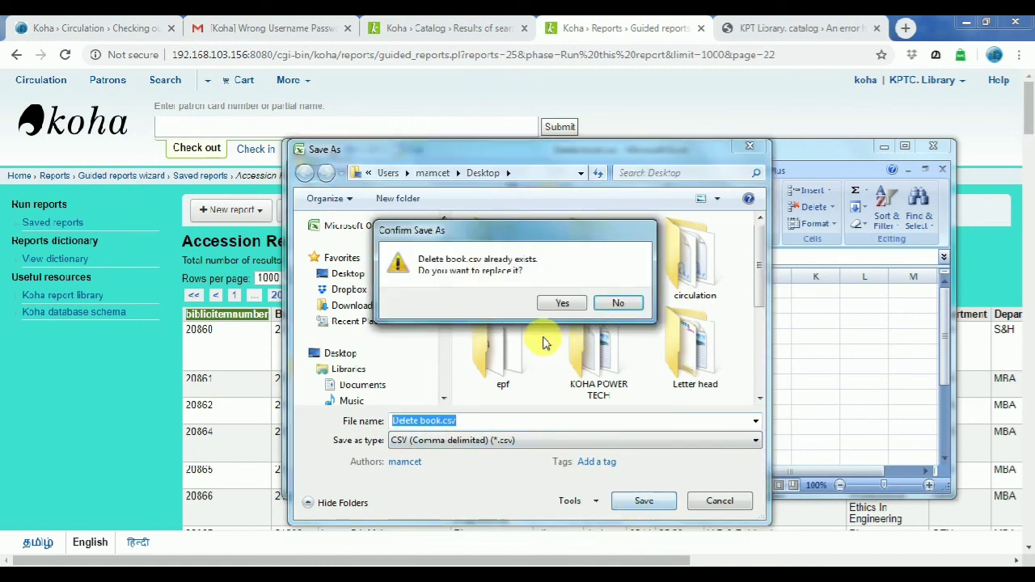
pyautogui.click(562, 300)
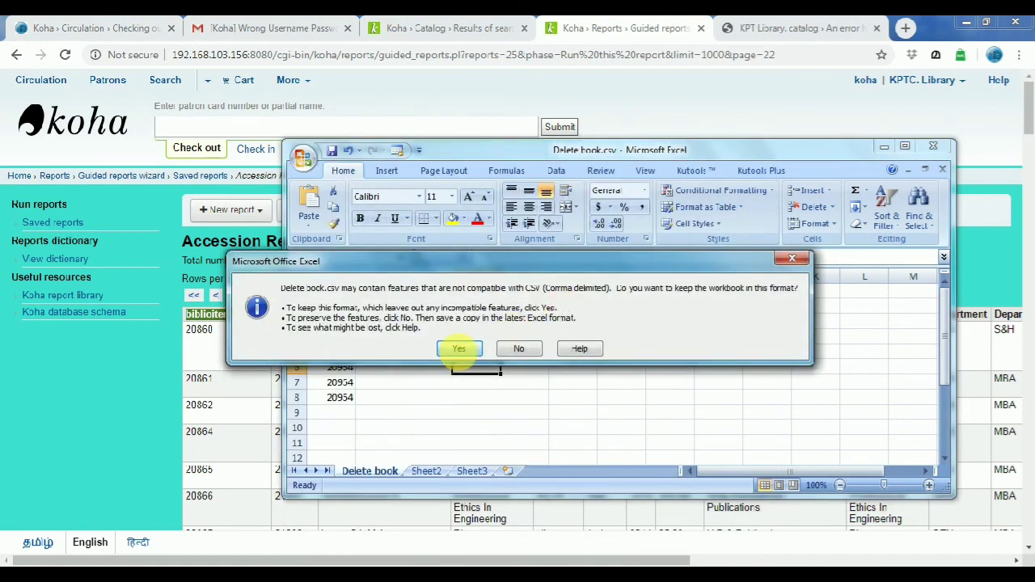
pyautogui.click(459, 348)
pyautogui.click(939, 26)
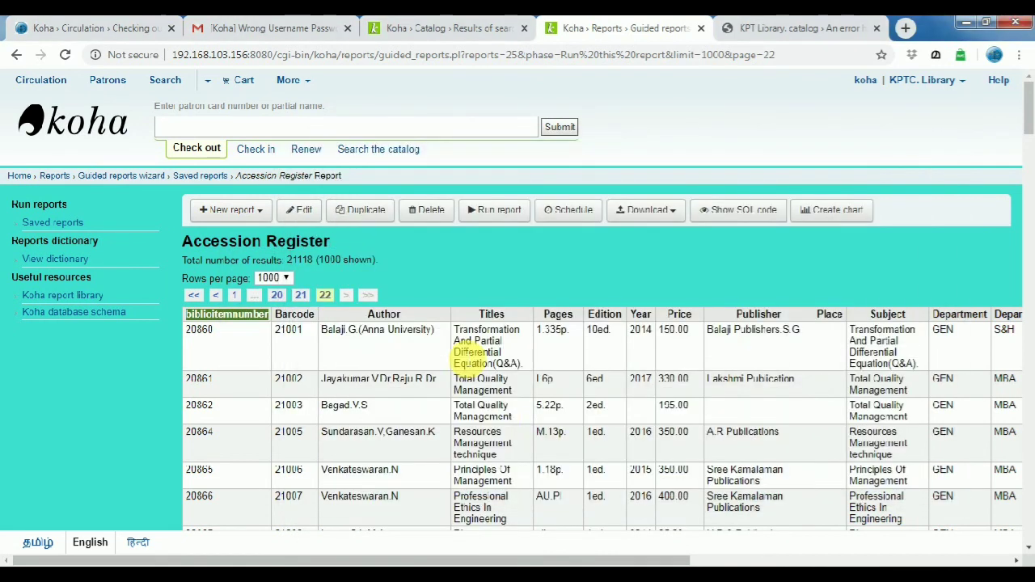
pyautogui.click(964, 25)
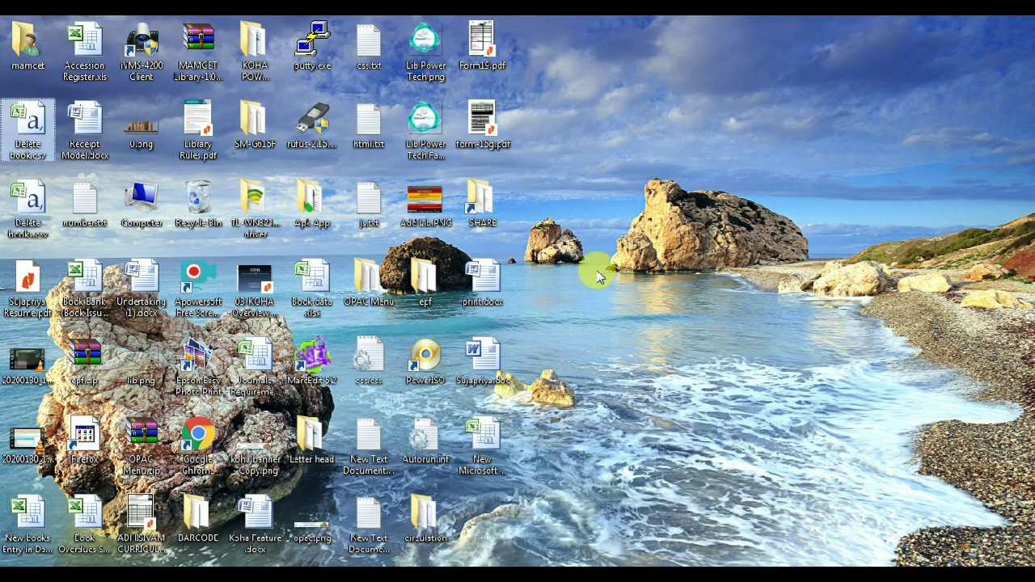
# Open Delete book.csv from the desktop, check rows 1–8 of column A, and close it.
pyautogui.moveTo(671, 421); pyautogui.dragTo(716, 369)
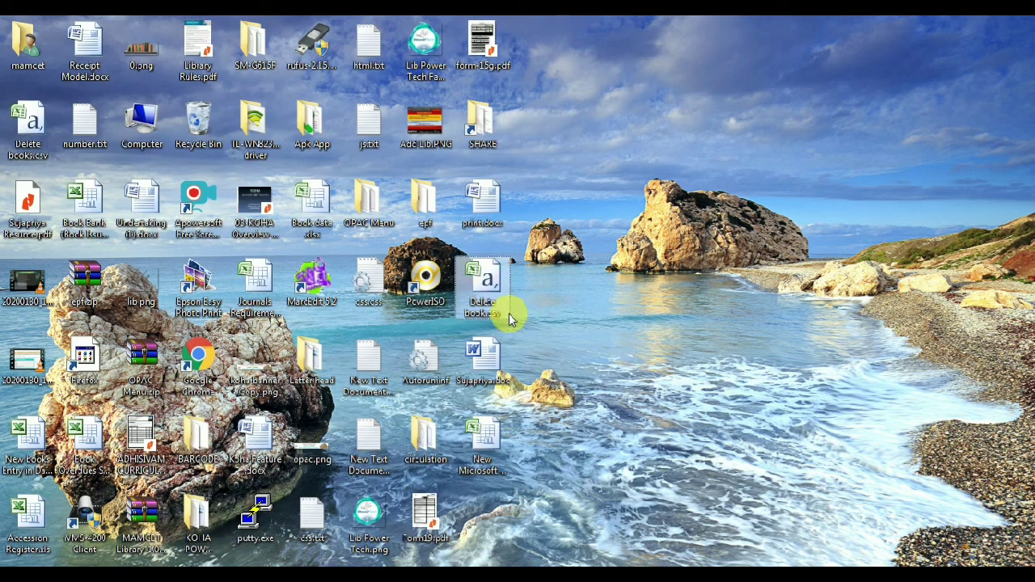
pyautogui.click(489, 287)
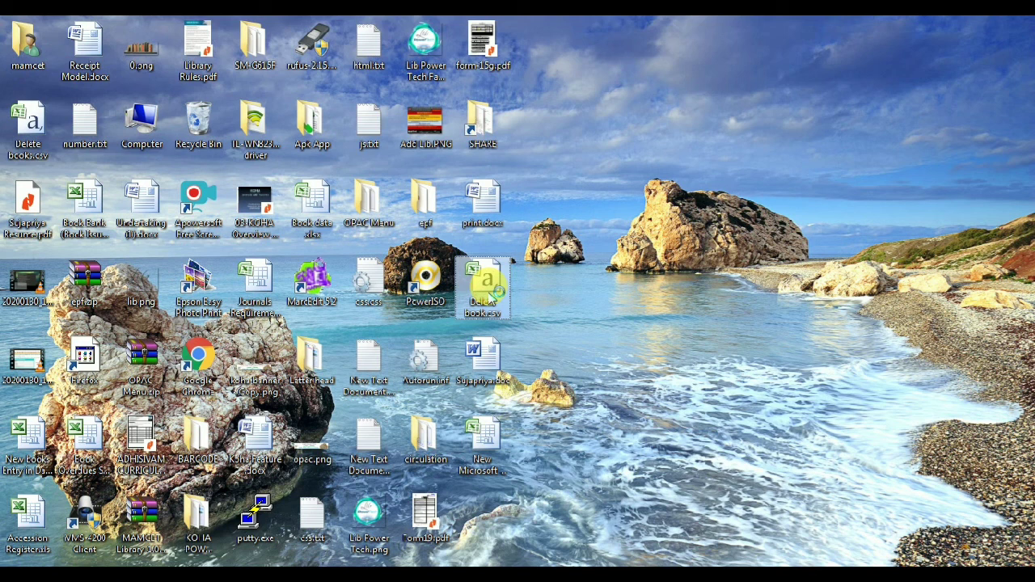
pyautogui.doubleClick(489, 291)
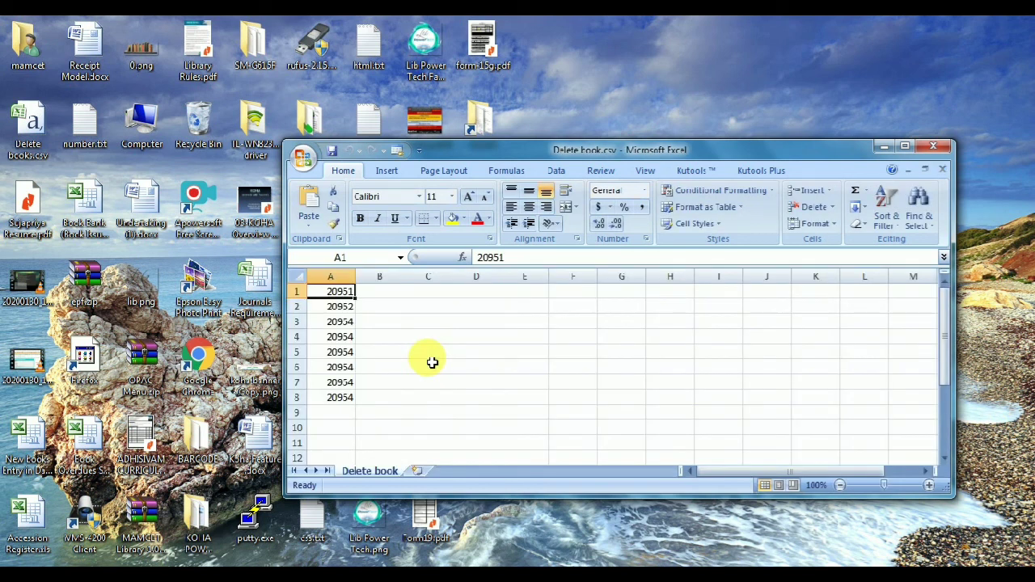
pyautogui.click(340, 307)
pyautogui.press('Down')
pyautogui.press('Down')
pyautogui.press('Down')
pyautogui.press('Down')
pyautogui.press('Down')
pyautogui.press('Down')
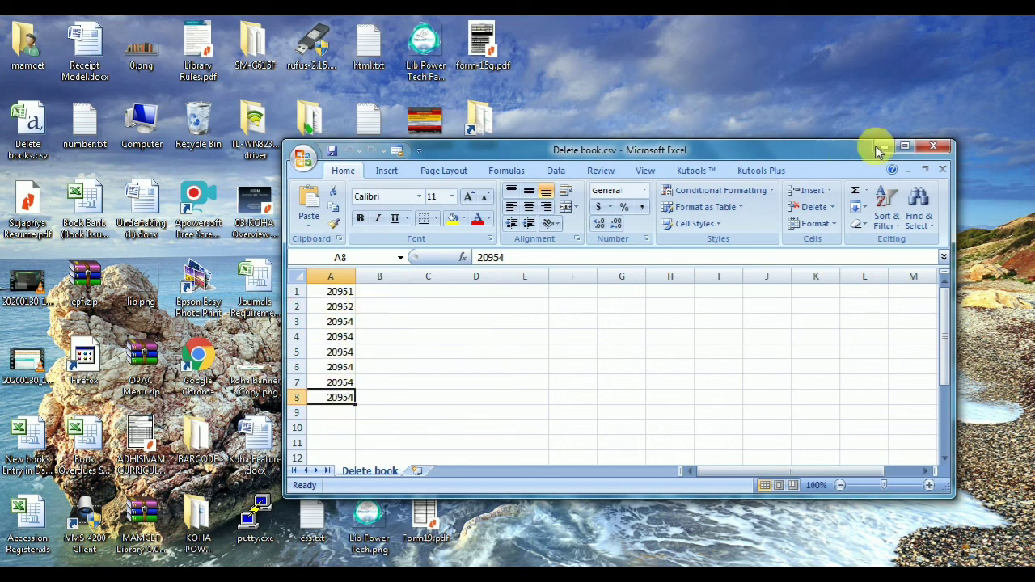
pyautogui.click(935, 145)
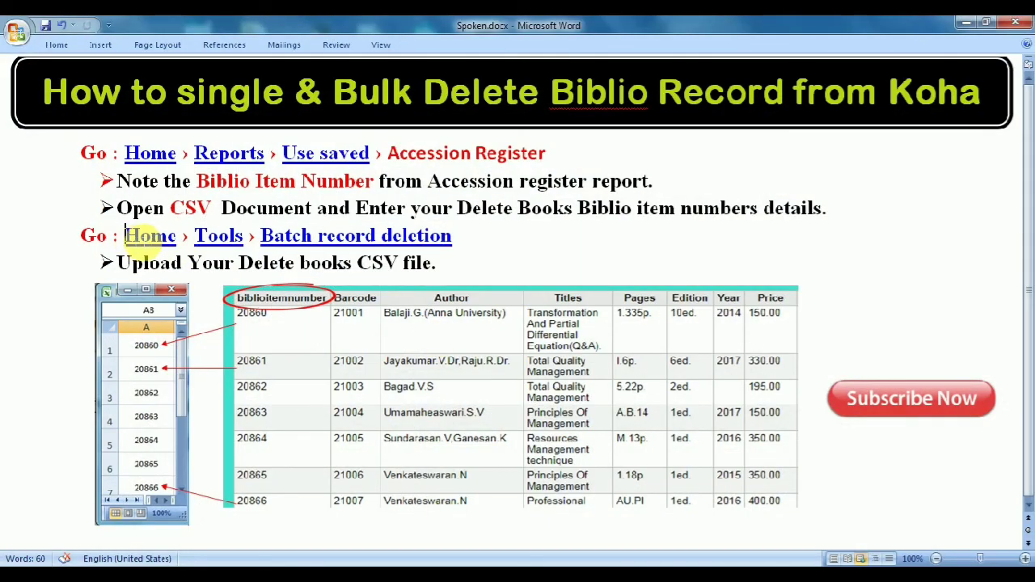
# Follow the slide's Home › Tools path in Koha to open Batch record deletion.
pyautogui.moveTo(127, 237); pyautogui.dragTo(482, 252)
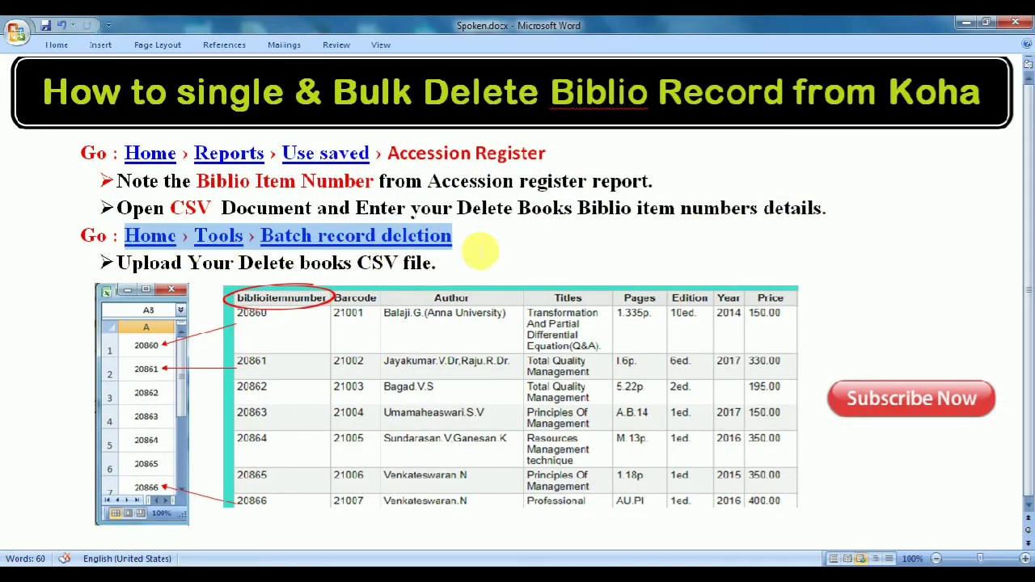
pyautogui.click(481, 253)
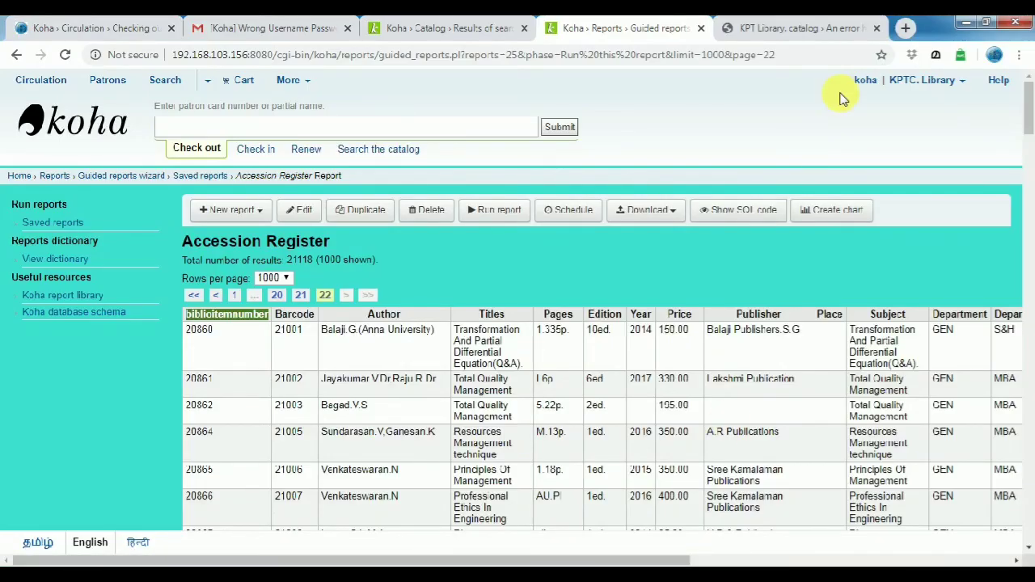
pyautogui.click(443, 31)
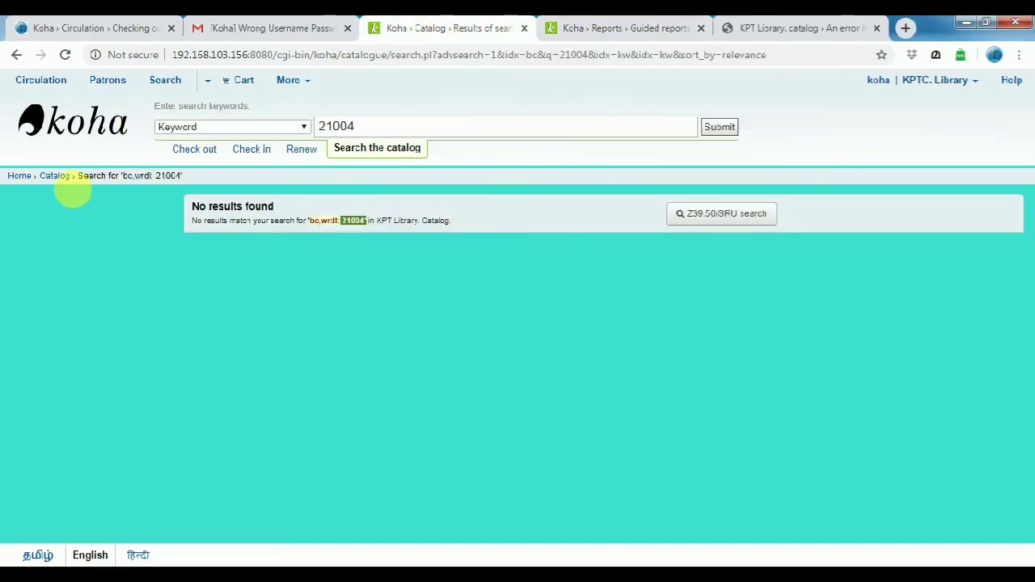
pyautogui.click(19, 176)
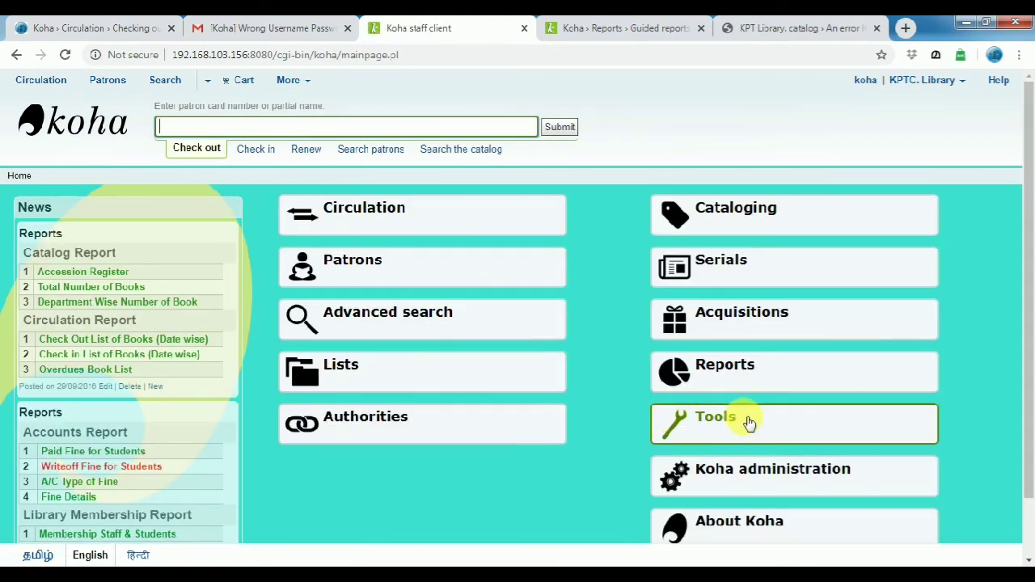
pyautogui.click(736, 422)
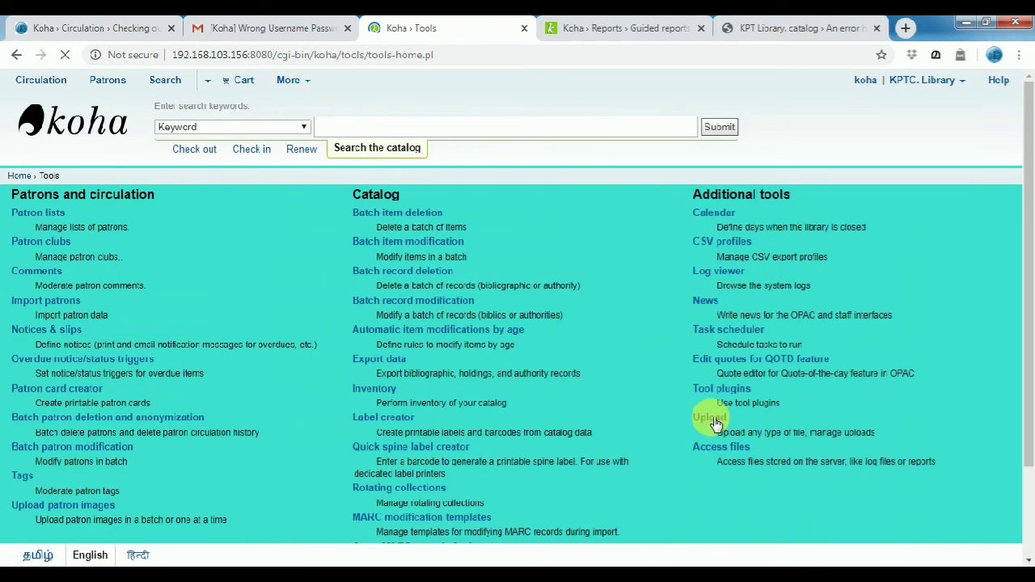
pyautogui.click(410, 272)
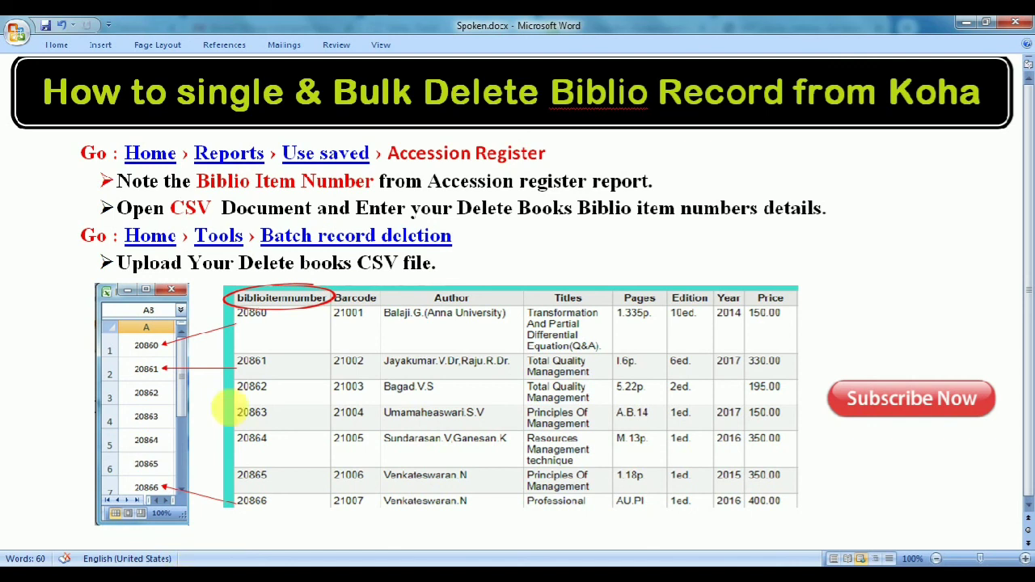
pyautogui.moveTo(275, 235); pyautogui.dragTo(451, 235)
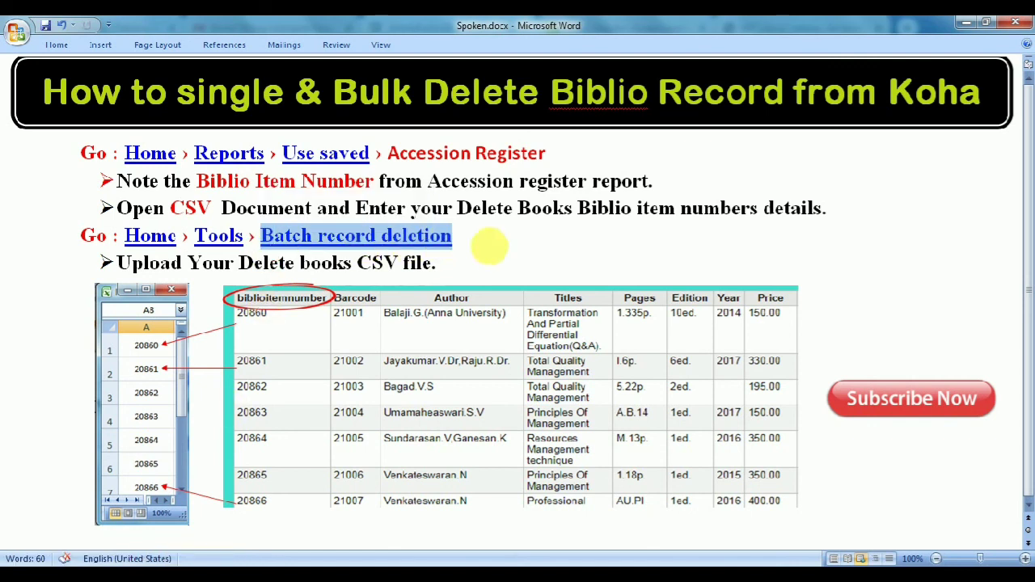
pyautogui.click(486, 246)
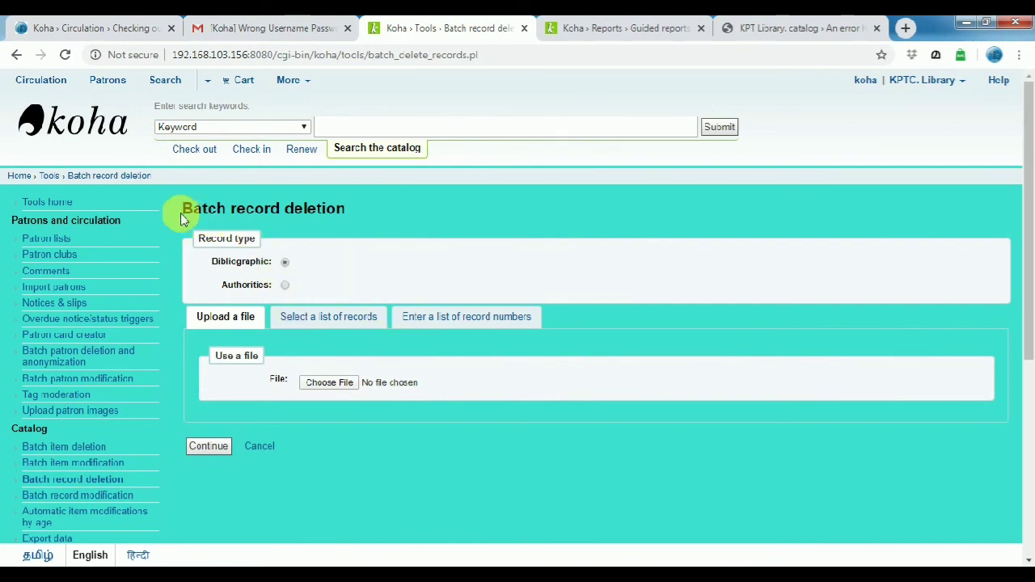
# Browse to the Desktop and choose Delete book.csv as the file to upload.
pyautogui.moveTo(186, 212); pyautogui.dragTo(354, 213)
pyautogui.click(427, 252)
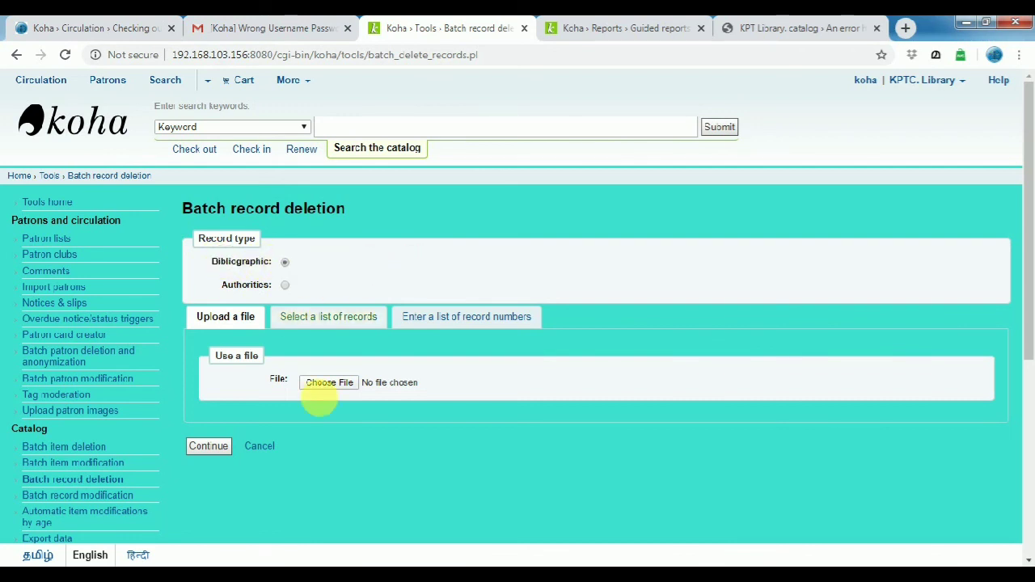
pyautogui.click(328, 385)
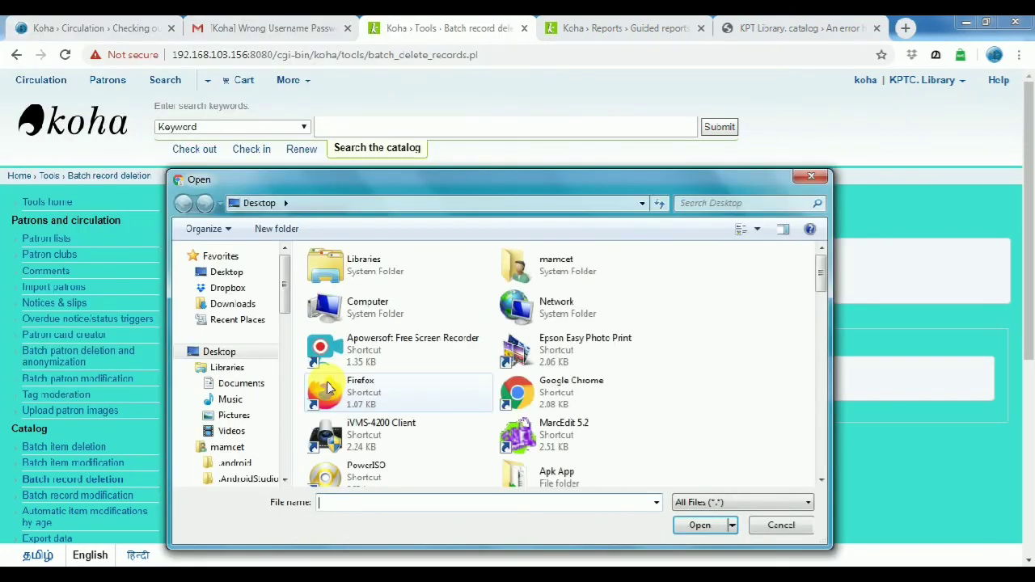
pyautogui.click(245, 277)
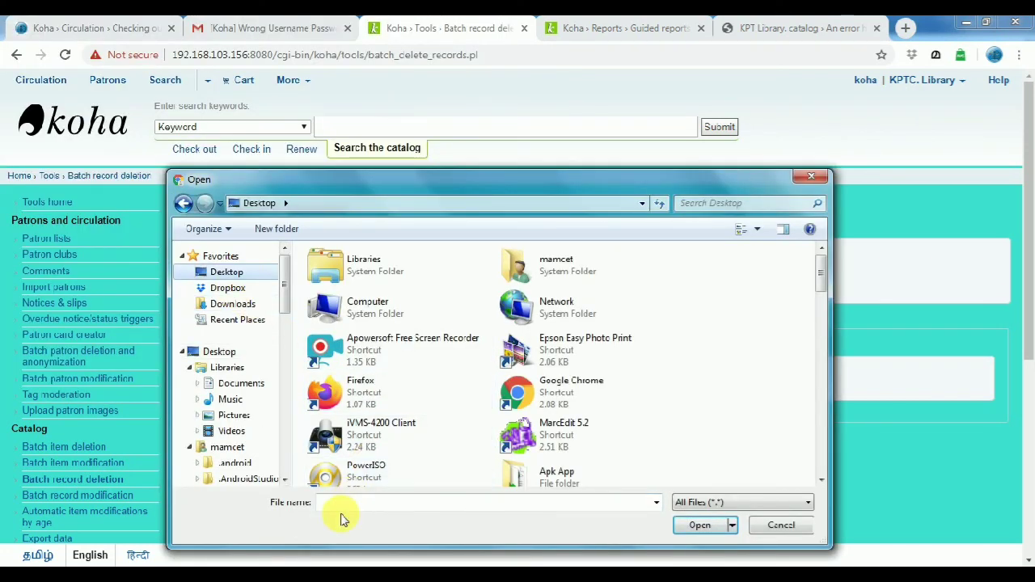
pyautogui.click(342, 510)
pyautogui.write('bo')
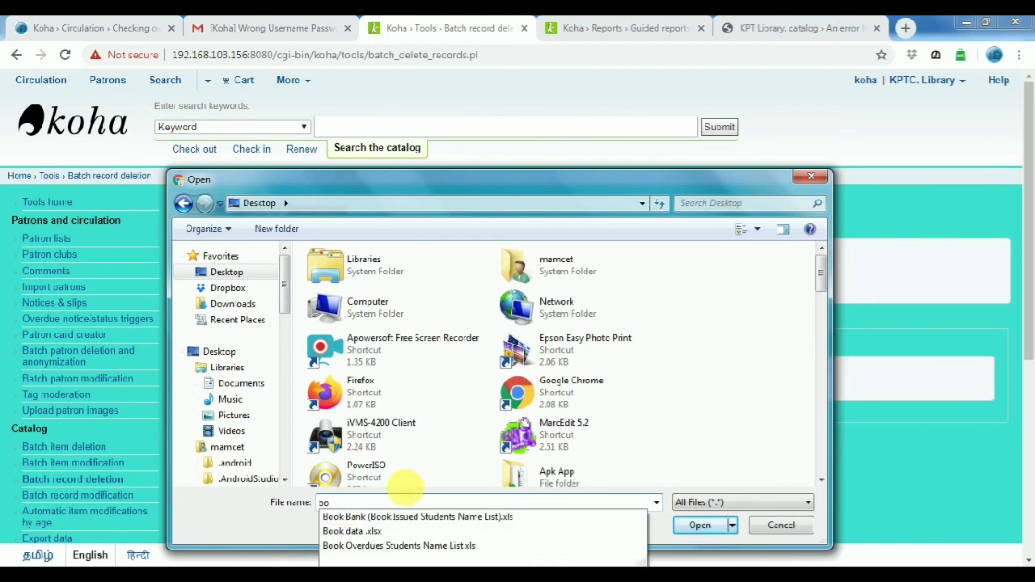
pyautogui.click(824, 279)
pyautogui.scroll(-3, 822, 287)
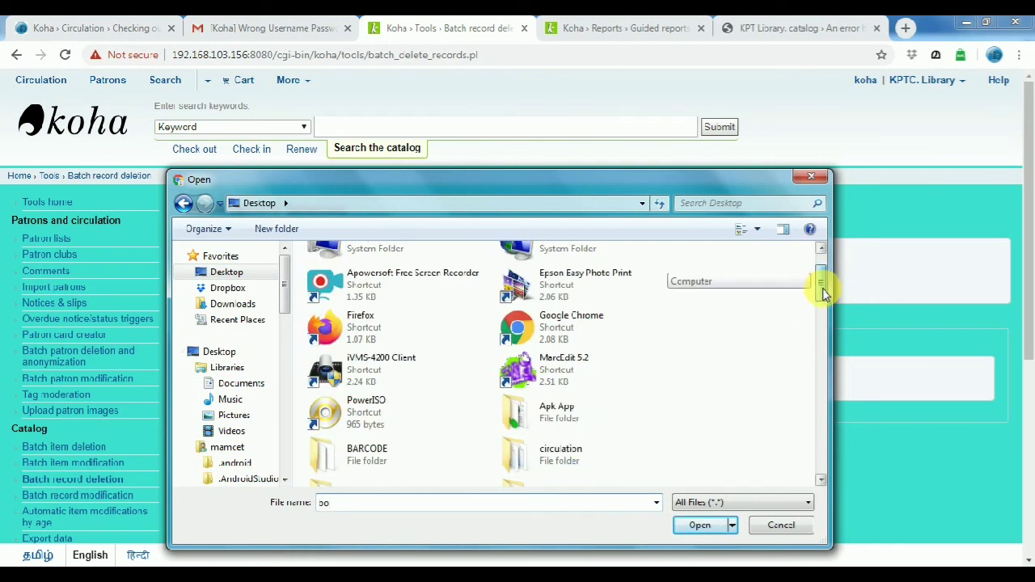
pyautogui.press('BackSpace')
pyautogui.press('BackSpace')
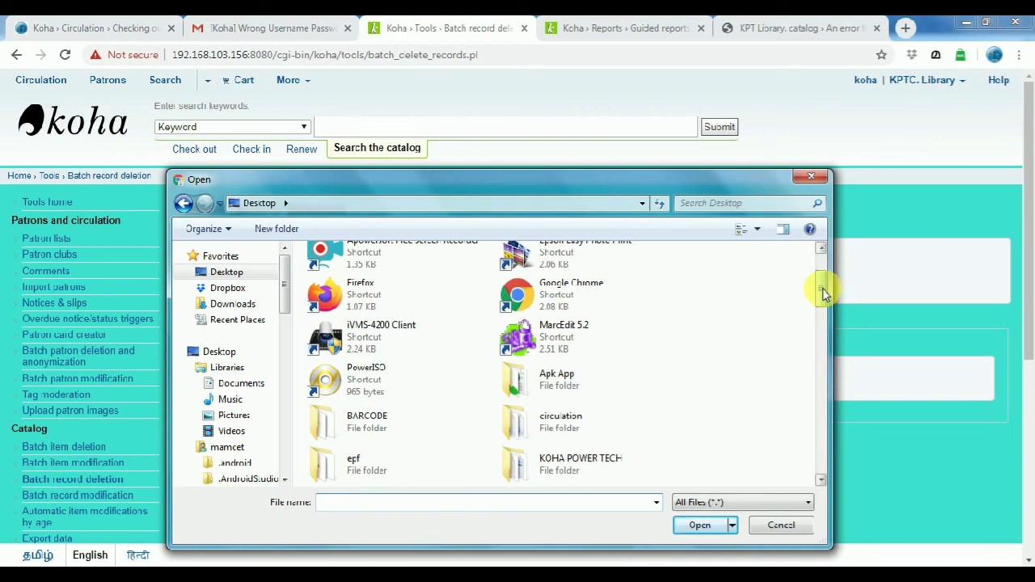
pyautogui.moveTo(823, 288); pyautogui.dragTo(825, 360)
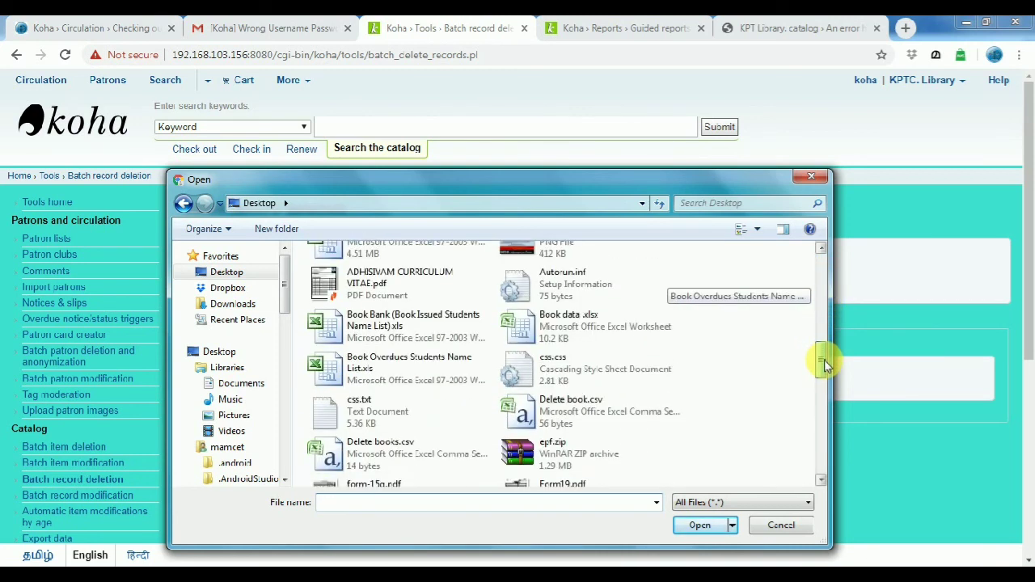
pyautogui.click(519, 415)
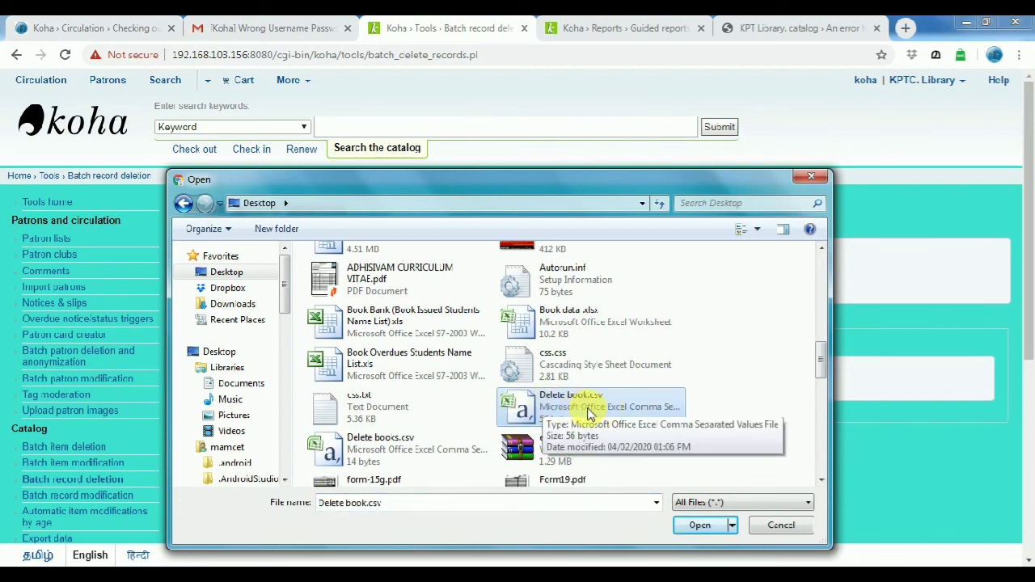
pyautogui.click(700, 525)
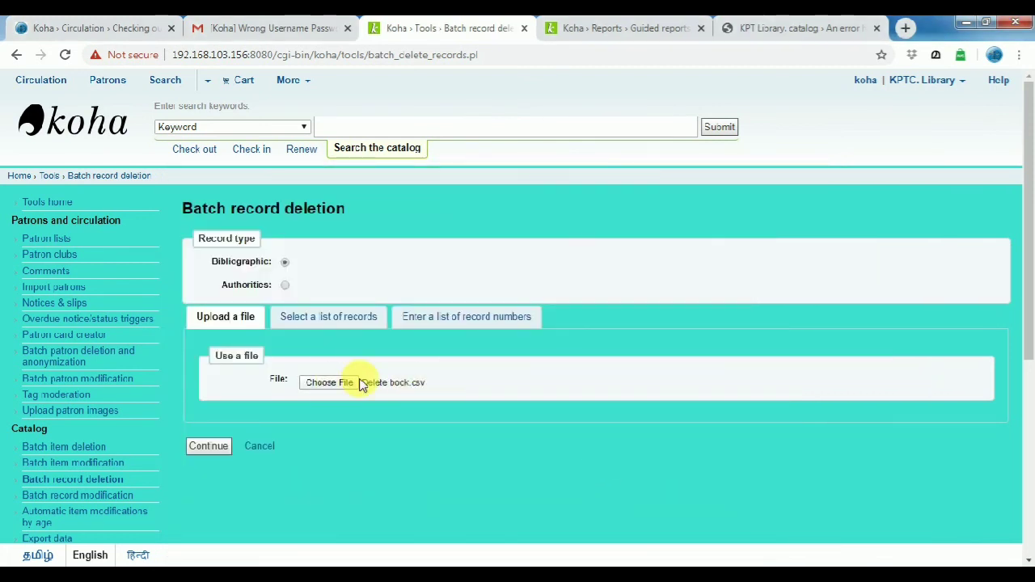
# Load records 20951, 20952 and 20954, check them against the Accession Register, then delete them.
pyautogui.click(212, 447)
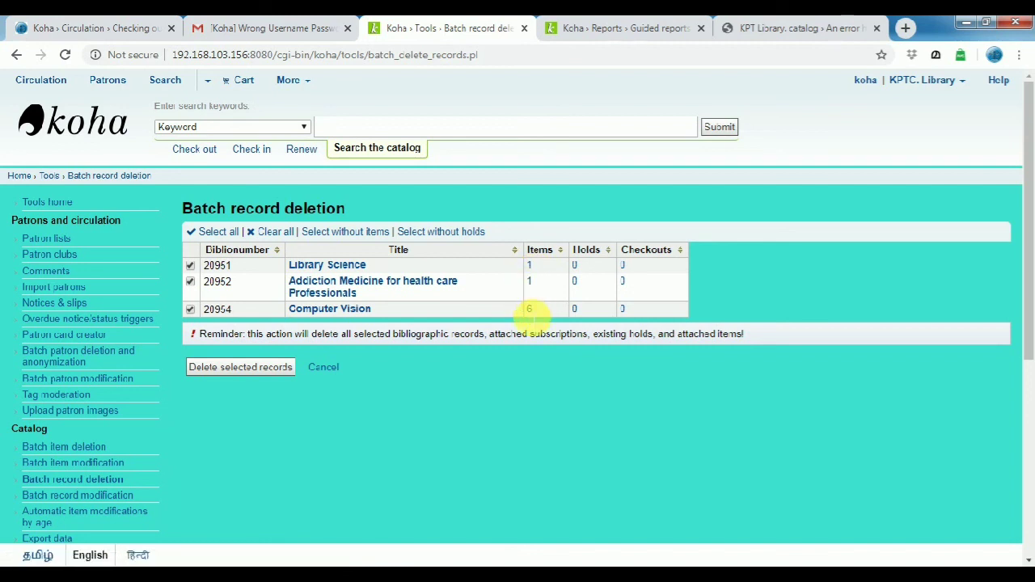
pyautogui.click(529, 309)
pyautogui.click(601, 30)
pyautogui.scroll(-2, 203, 423)
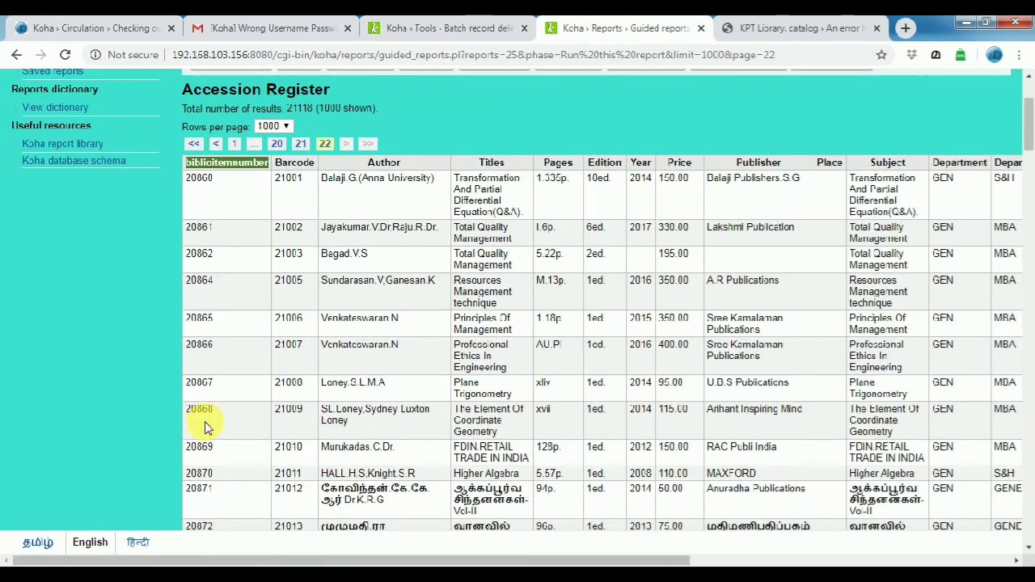
pyautogui.moveTo(1029, 130); pyautogui.dragTo(1025, 542)
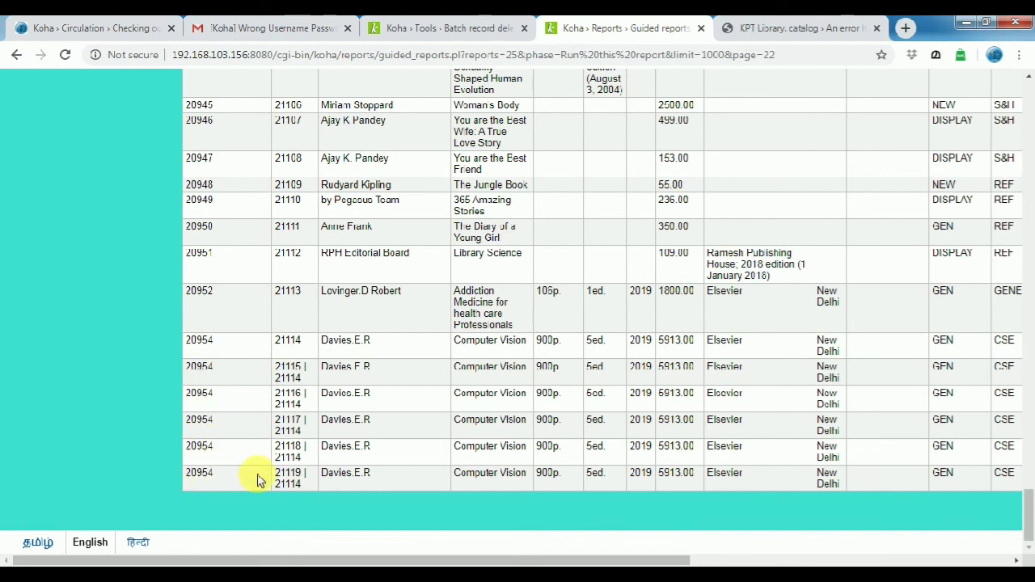
pyautogui.click(439, 31)
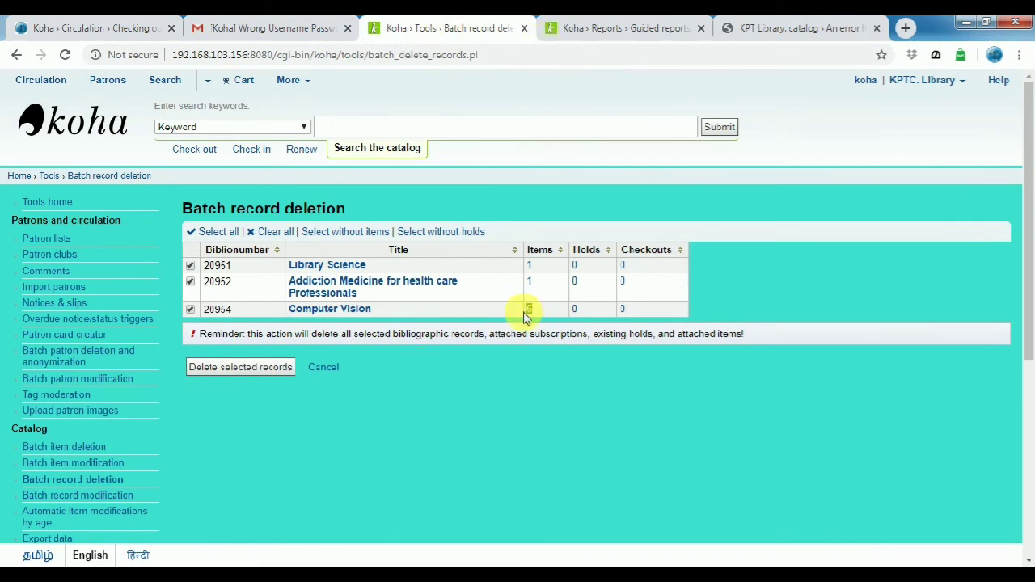
pyautogui.click(241, 369)
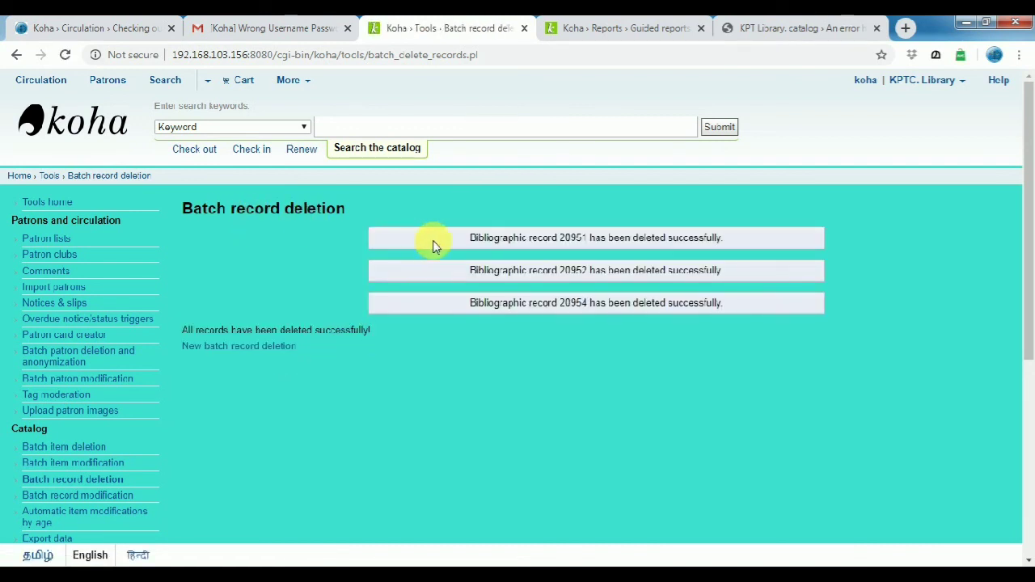
# Highlight the deletion confirmations for 20951, 20952, 20954 and the all-records-deleted message.
pyautogui.moveTo(565, 246); pyautogui.dragTo(702, 254)
pyautogui.moveTo(472, 270); pyautogui.dragTo(728, 273)
pyautogui.moveTo(472, 304); pyautogui.dragTo(697, 328)
pyautogui.click(557, 407)
pyautogui.moveTo(187, 334); pyautogui.dragTo(387, 335)
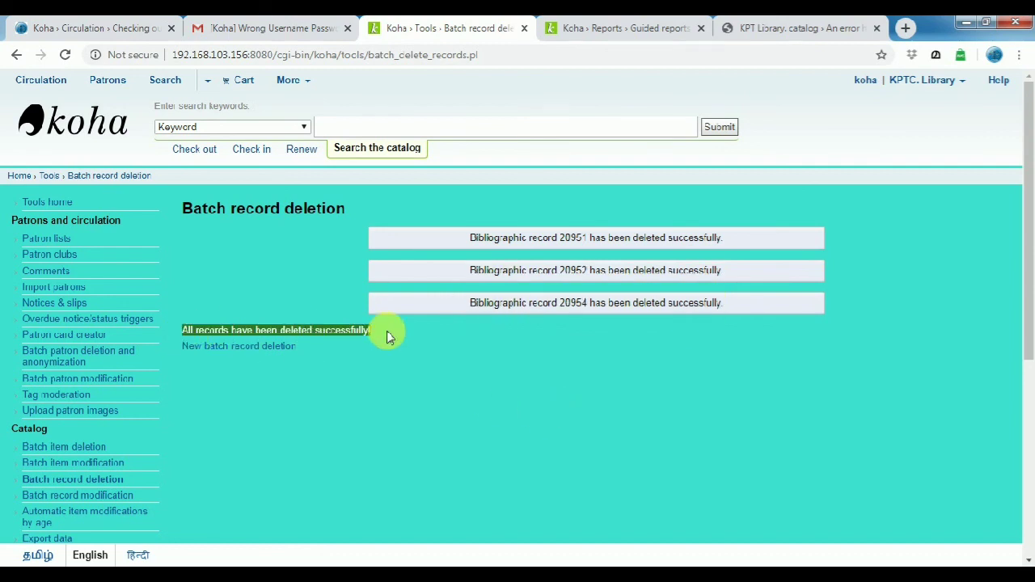
pyautogui.click(505, 379)
# Rerun the Accession Register report and verify it now totals 21110 results, ending at 20950.
pyautogui.click(612, 28)
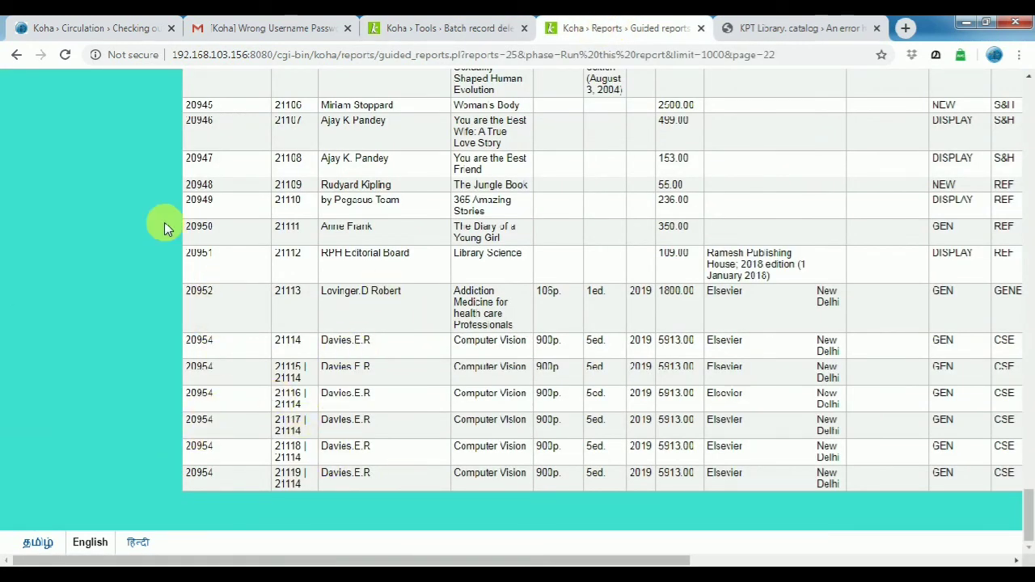
pyautogui.click(66, 57)
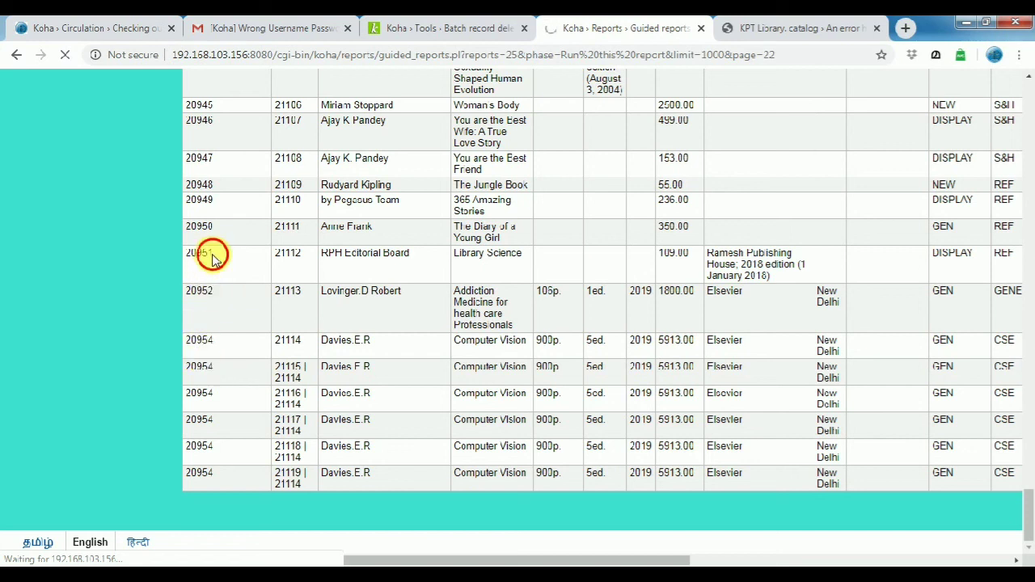
pyautogui.moveTo(212, 257); pyautogui.dragTo(186, 254)
pyautogui.moveTo(190, 292); pyautogui.dragTo(214, 293)
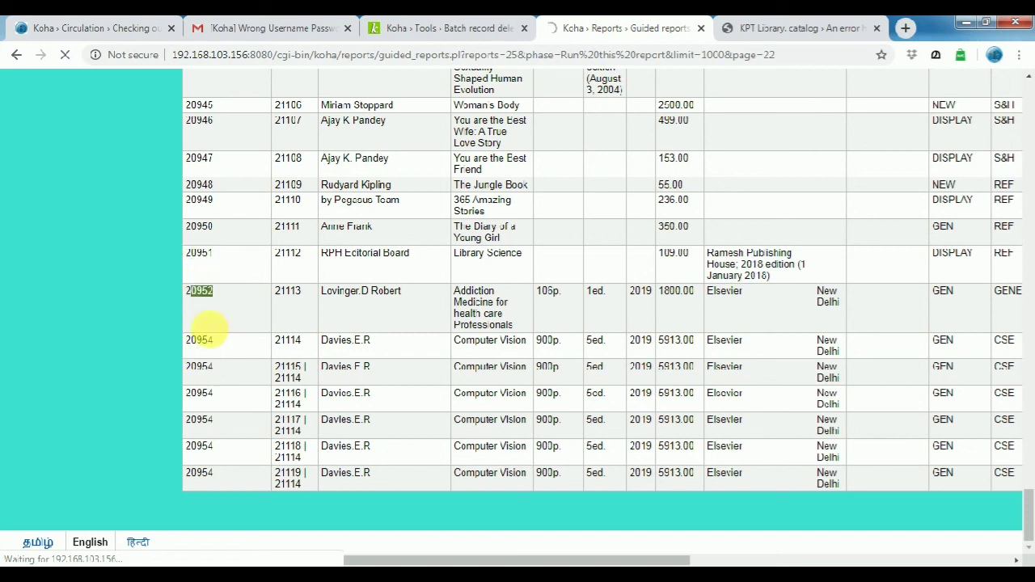
pyautogui.moveTo(189, 343); pyautogui.dragTo(208, 355)
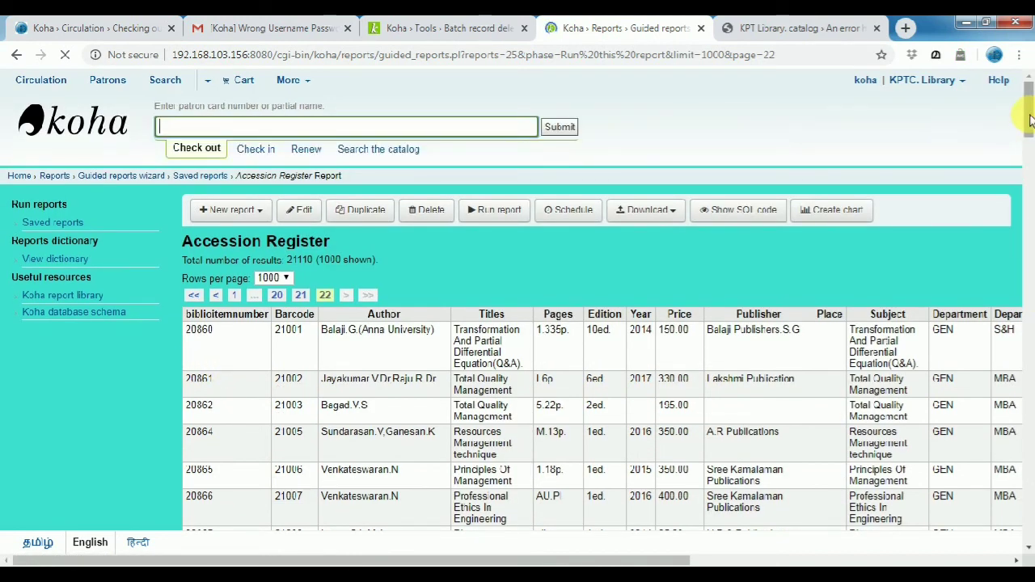
pyautogui.scroll(-10, 1031, 338)
pyautogui.moveTo(1031, 338); pyautogui.dragTo(1031, 540)
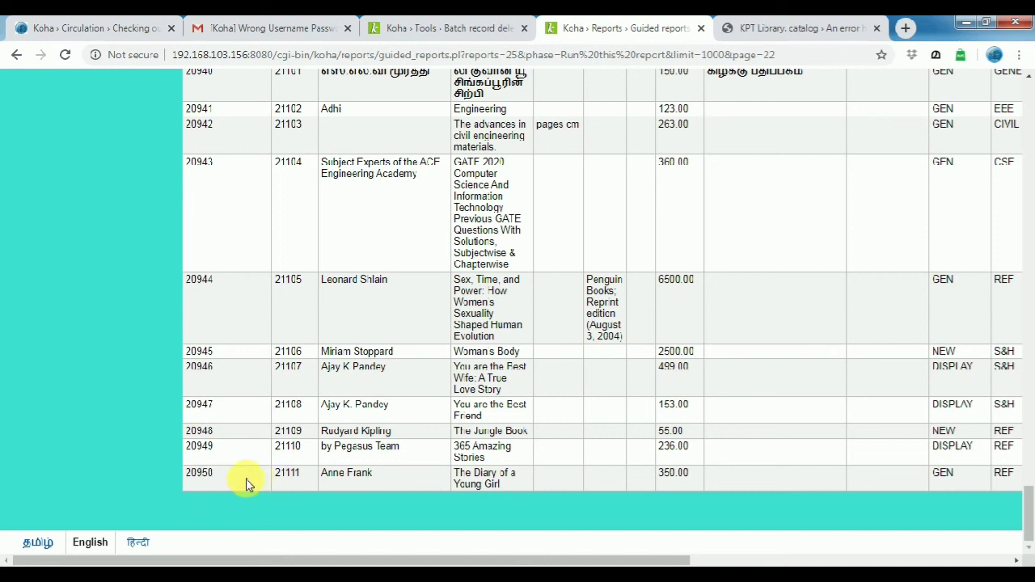
# In Notepad, begin a new line with 'Yes' under the bulk deletion note.
pyautogui.hotkey('alt', 'Tab')
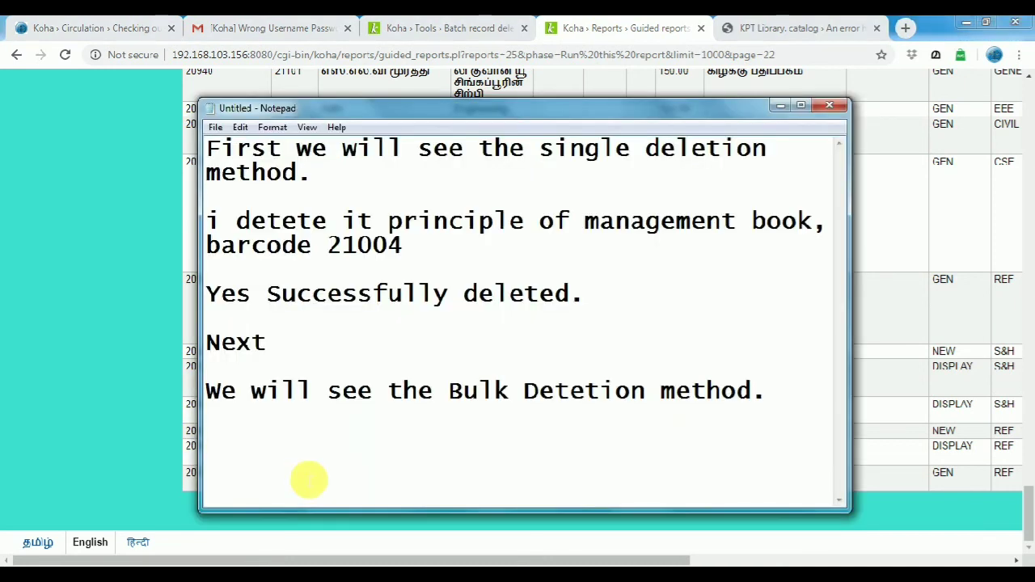
pyautogui.write('Yes')
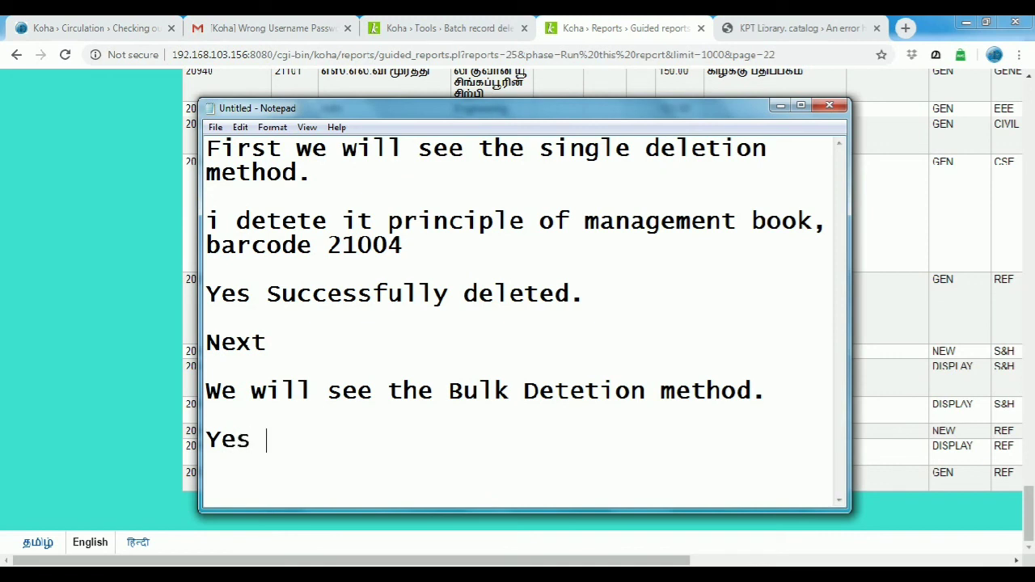